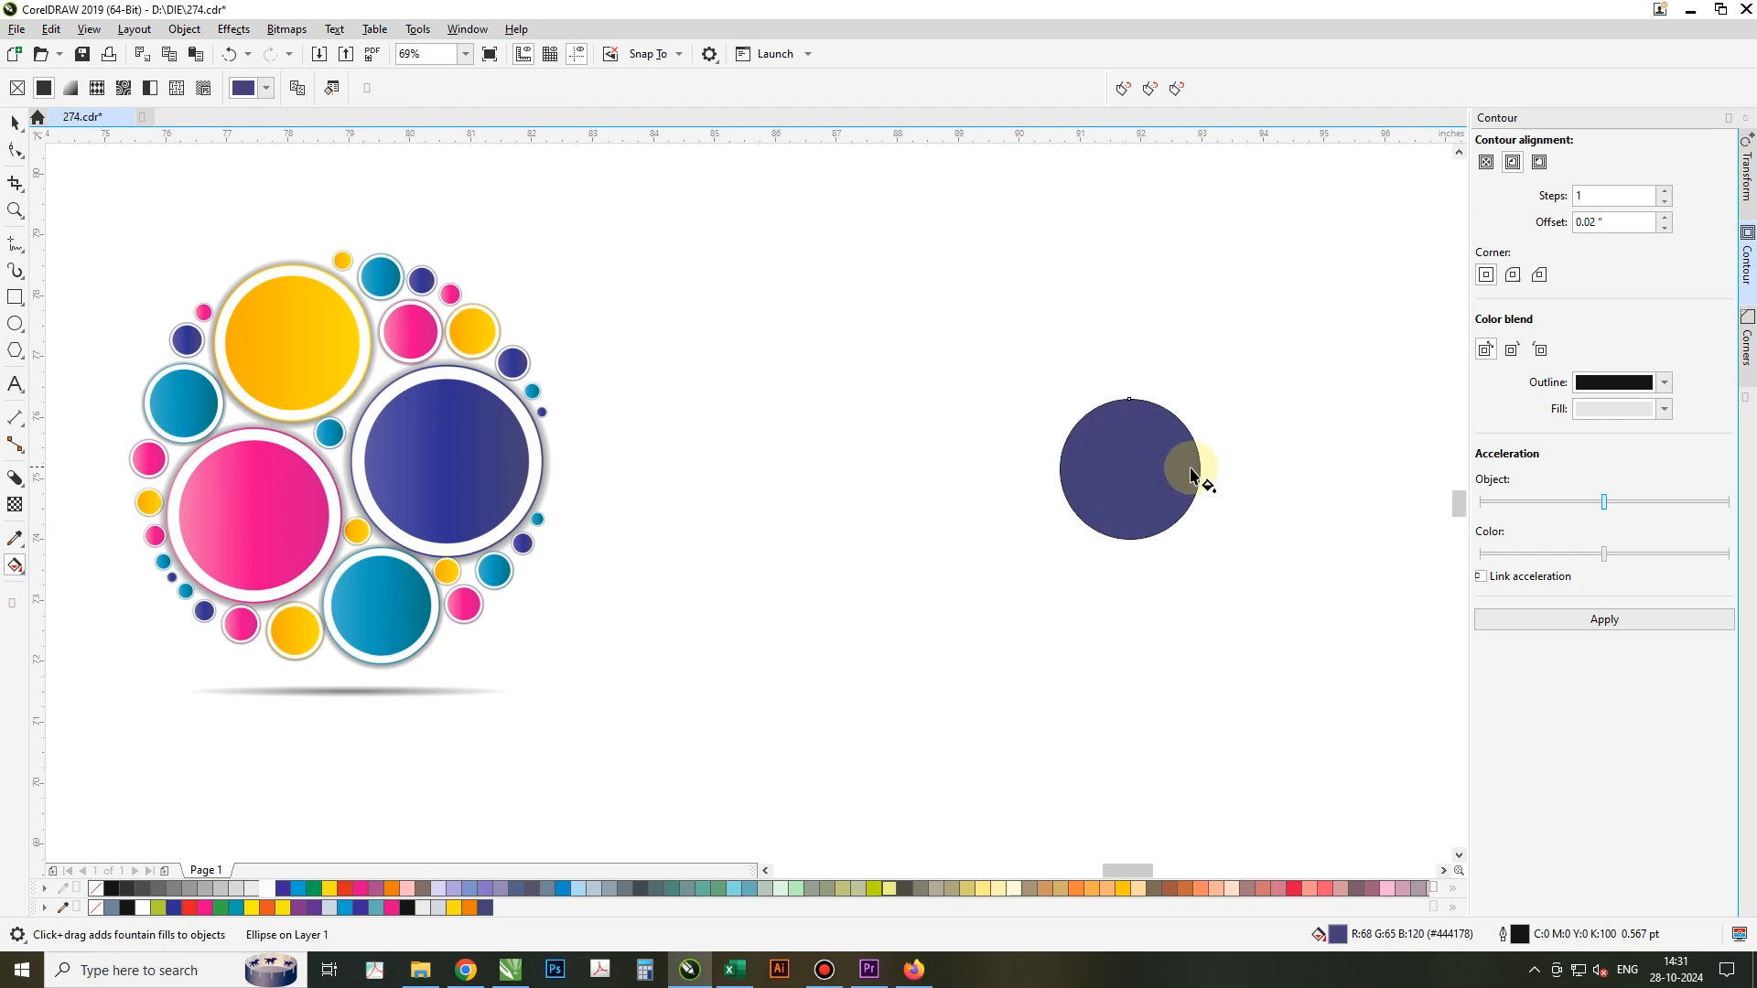
Step: Apply a right-to-left linear fountain fill to the dark blue circle, sampling its left end colour from the reference's large blue circle
left_click_drag(1199, 475, 1061, 470)
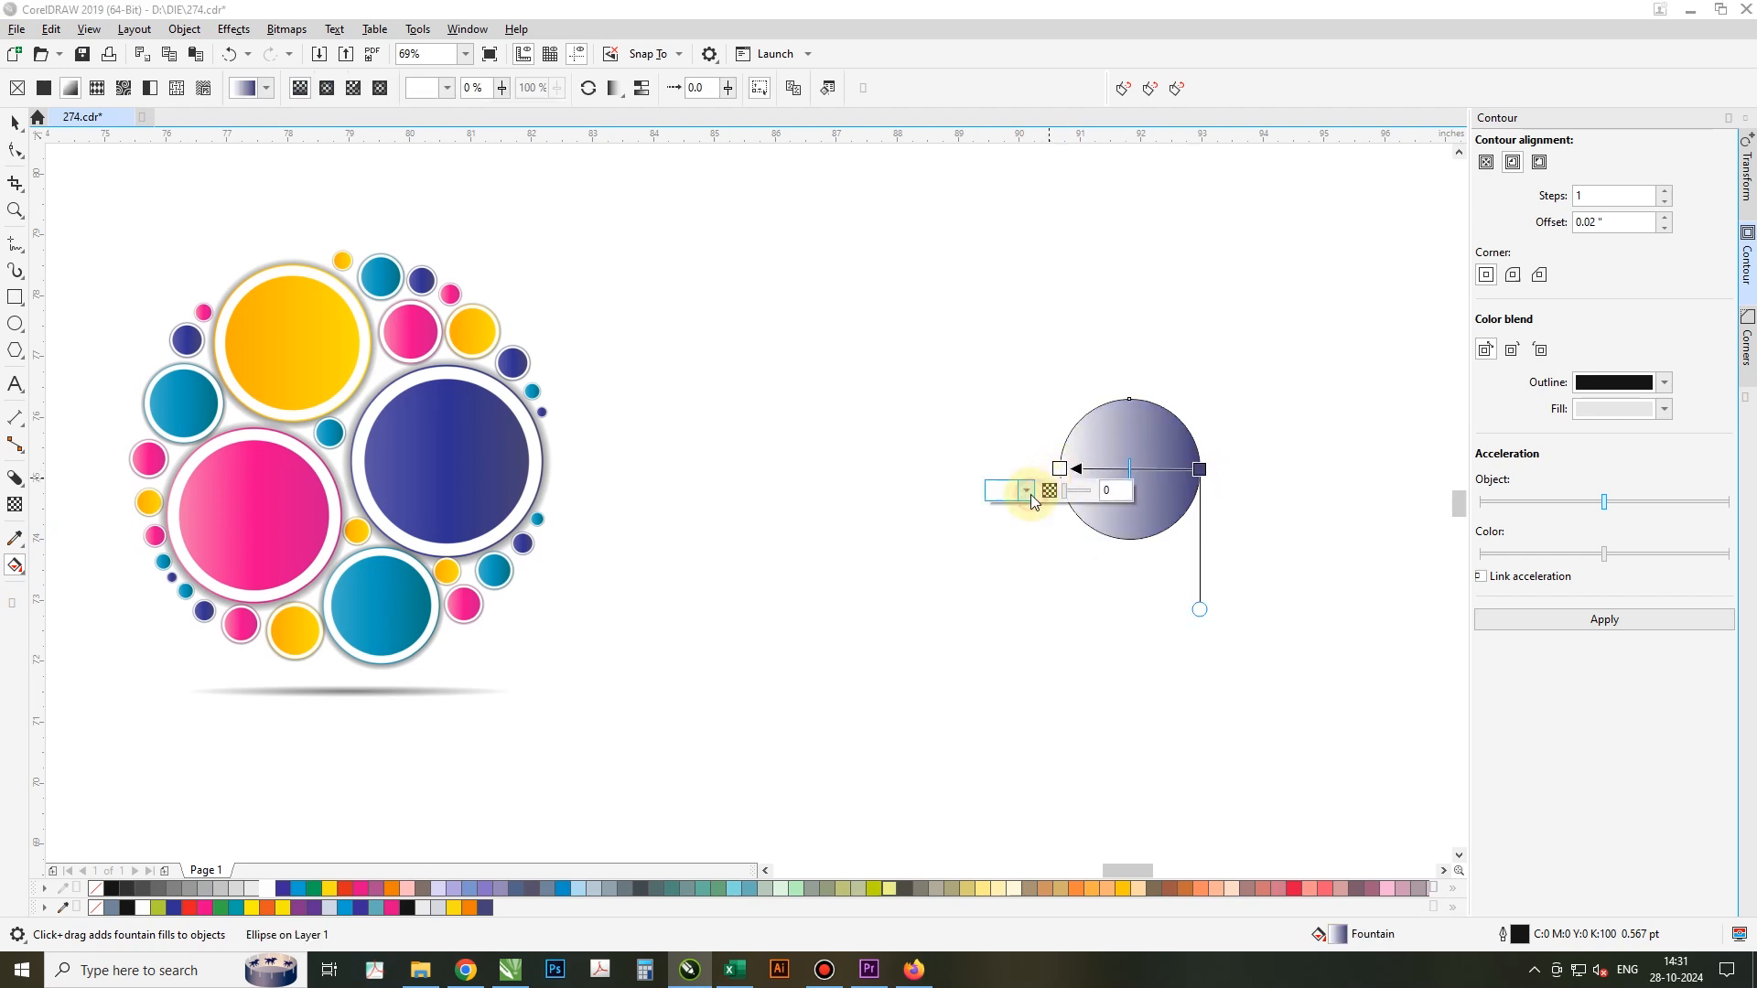
left_click(1027, 491)
left_click(1158, 776)
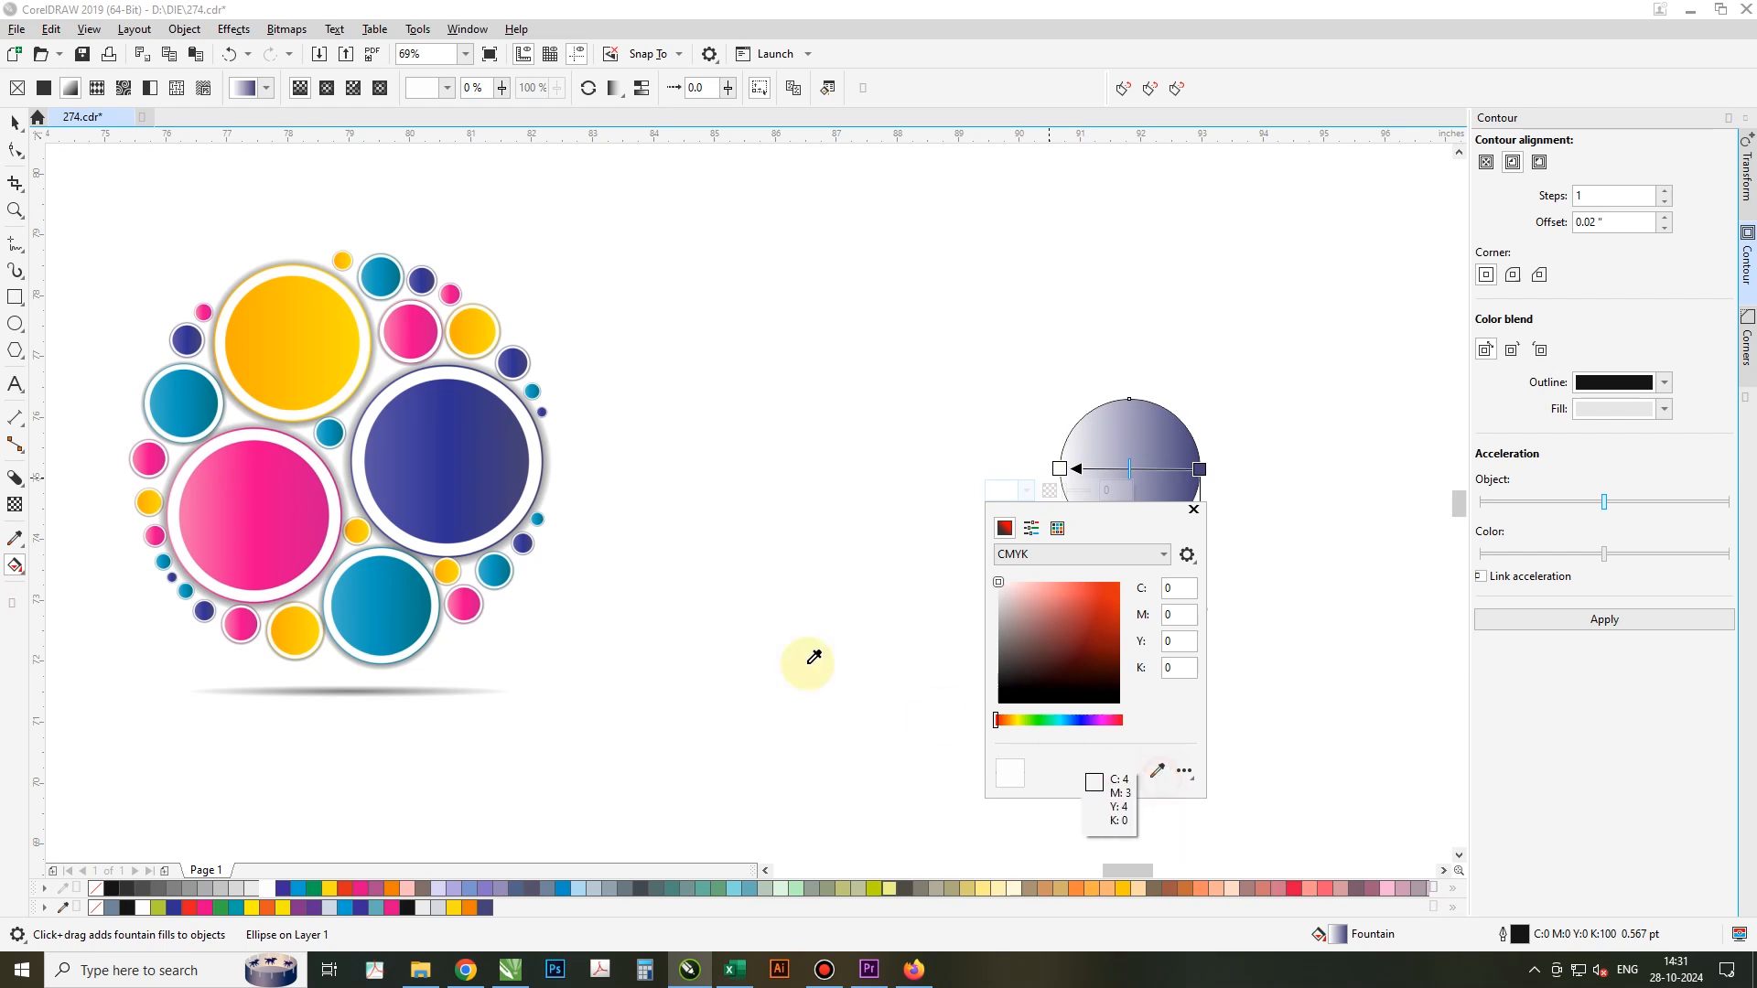
left_click(375, 458)
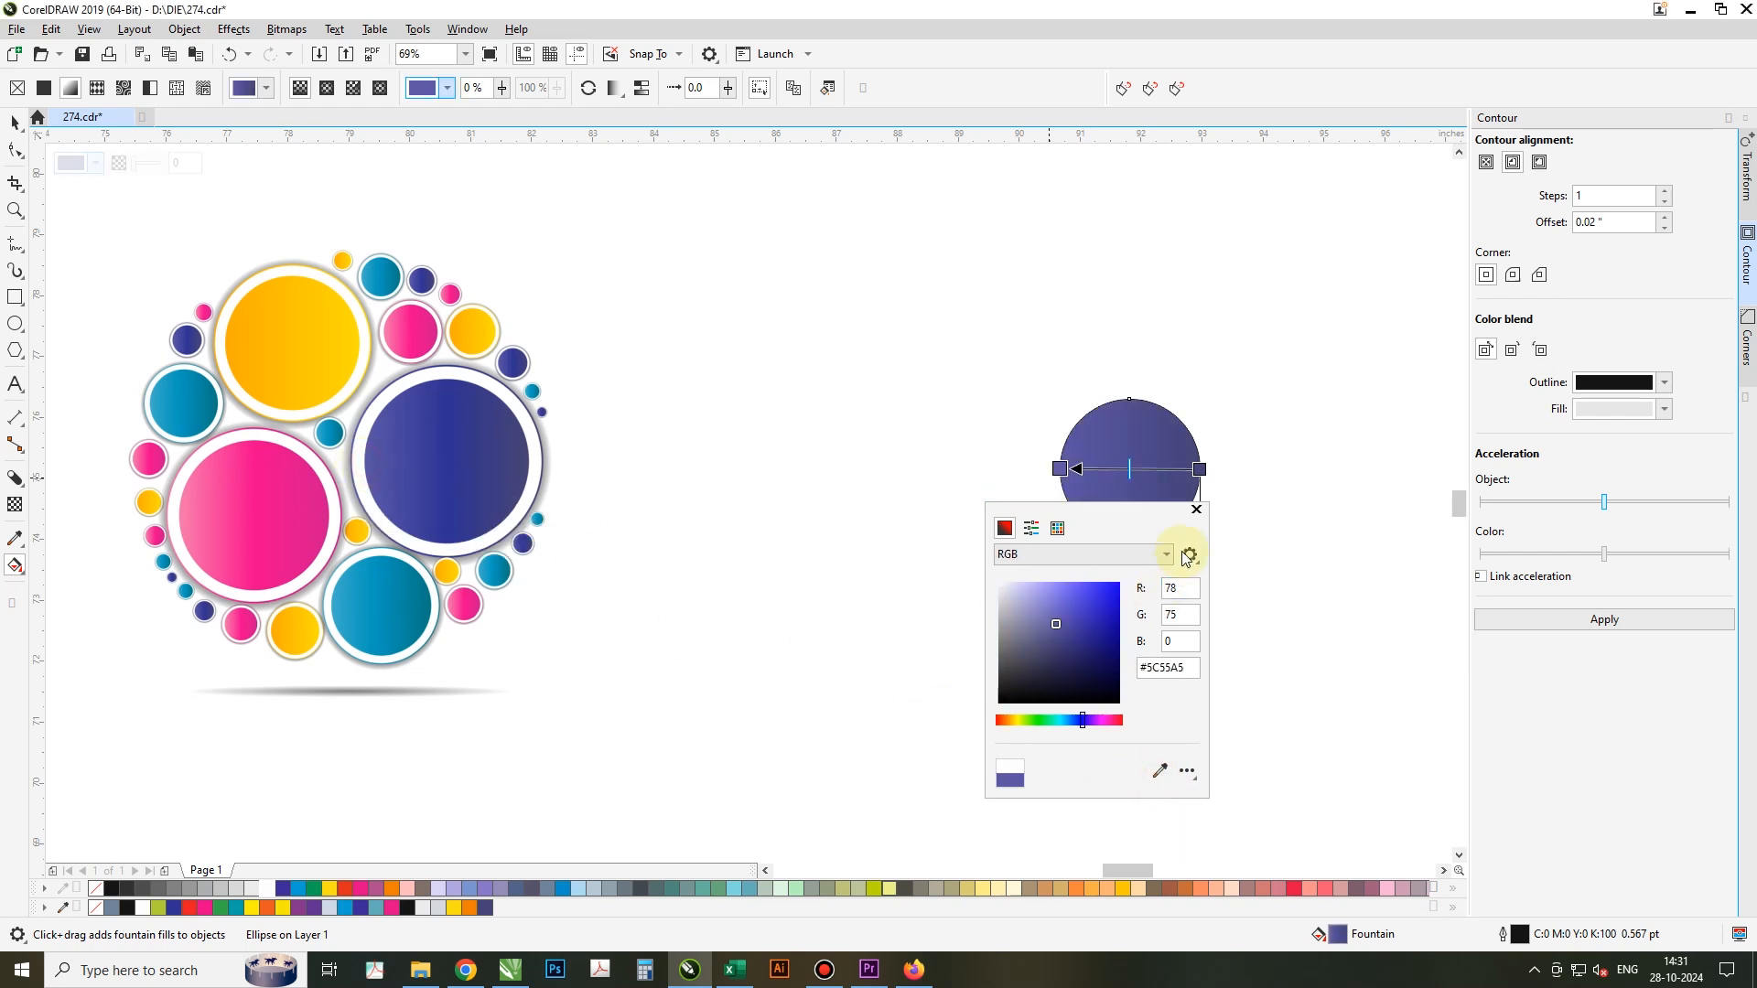
left_click(1196, 510)
Step: Set the right end of the blue circle's gradient to dark navy and remove the circle's outline
left_click(1197, 466)
left_click(1167, 493)
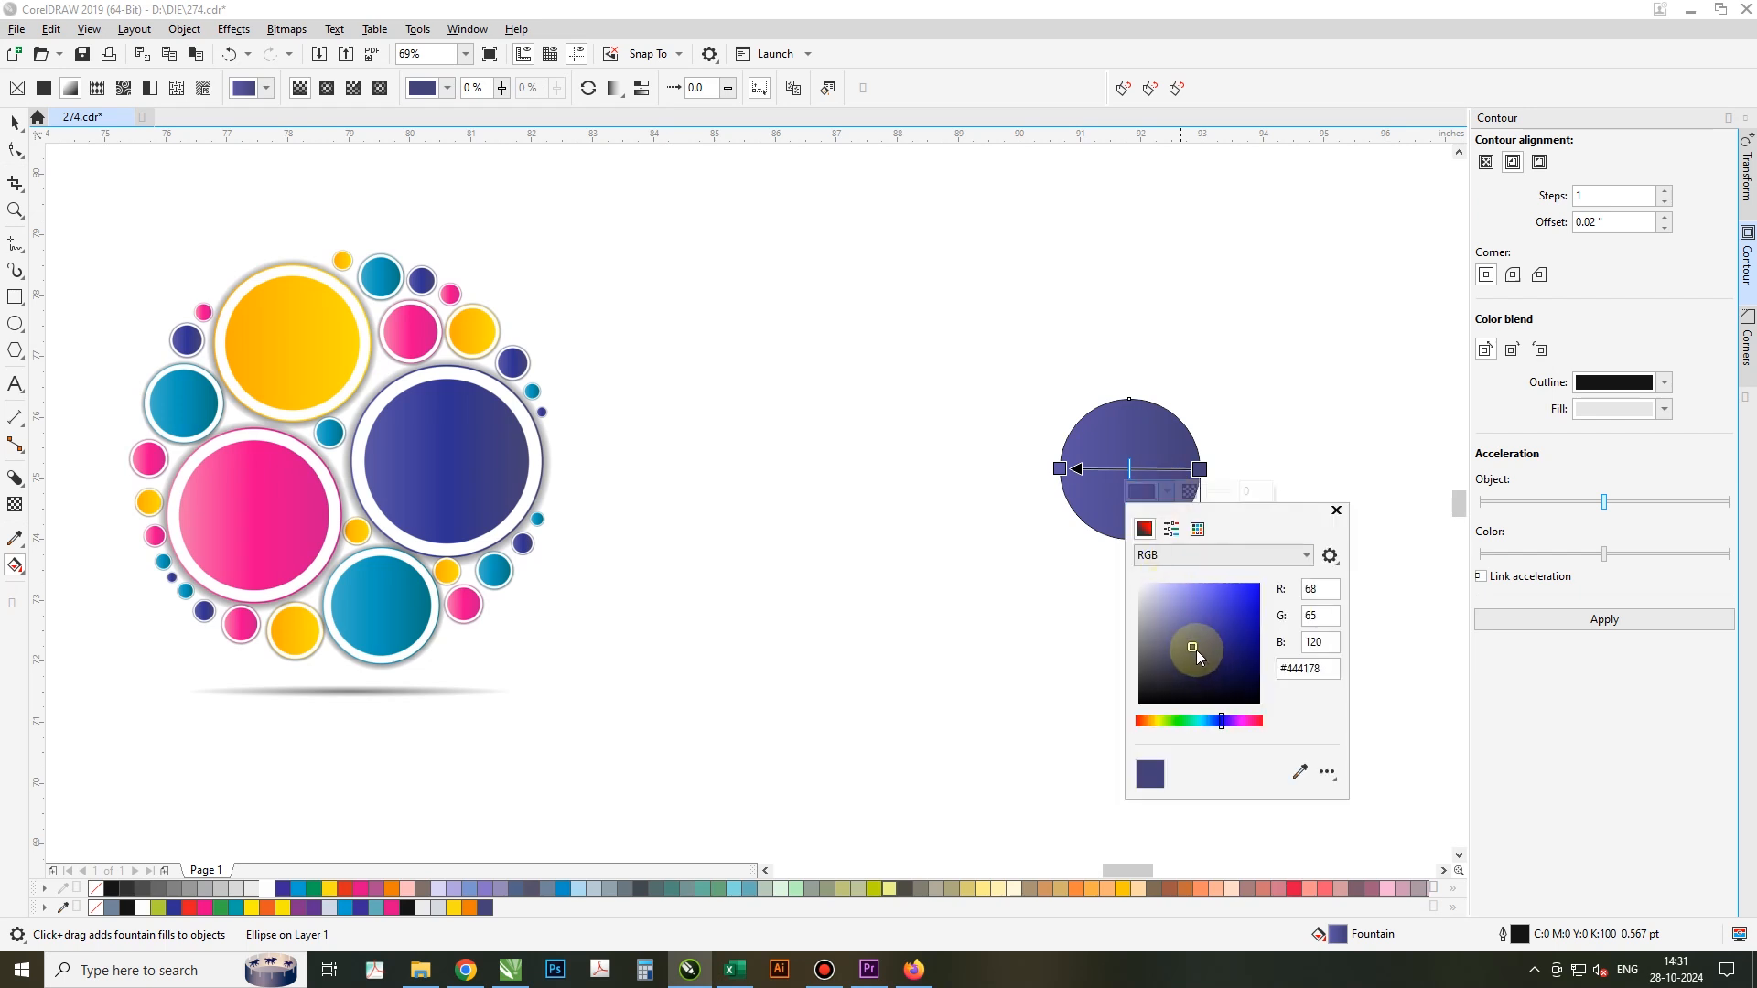
left_click_drag(1199, 651, 1238, 662)
left_click(1336, 510)
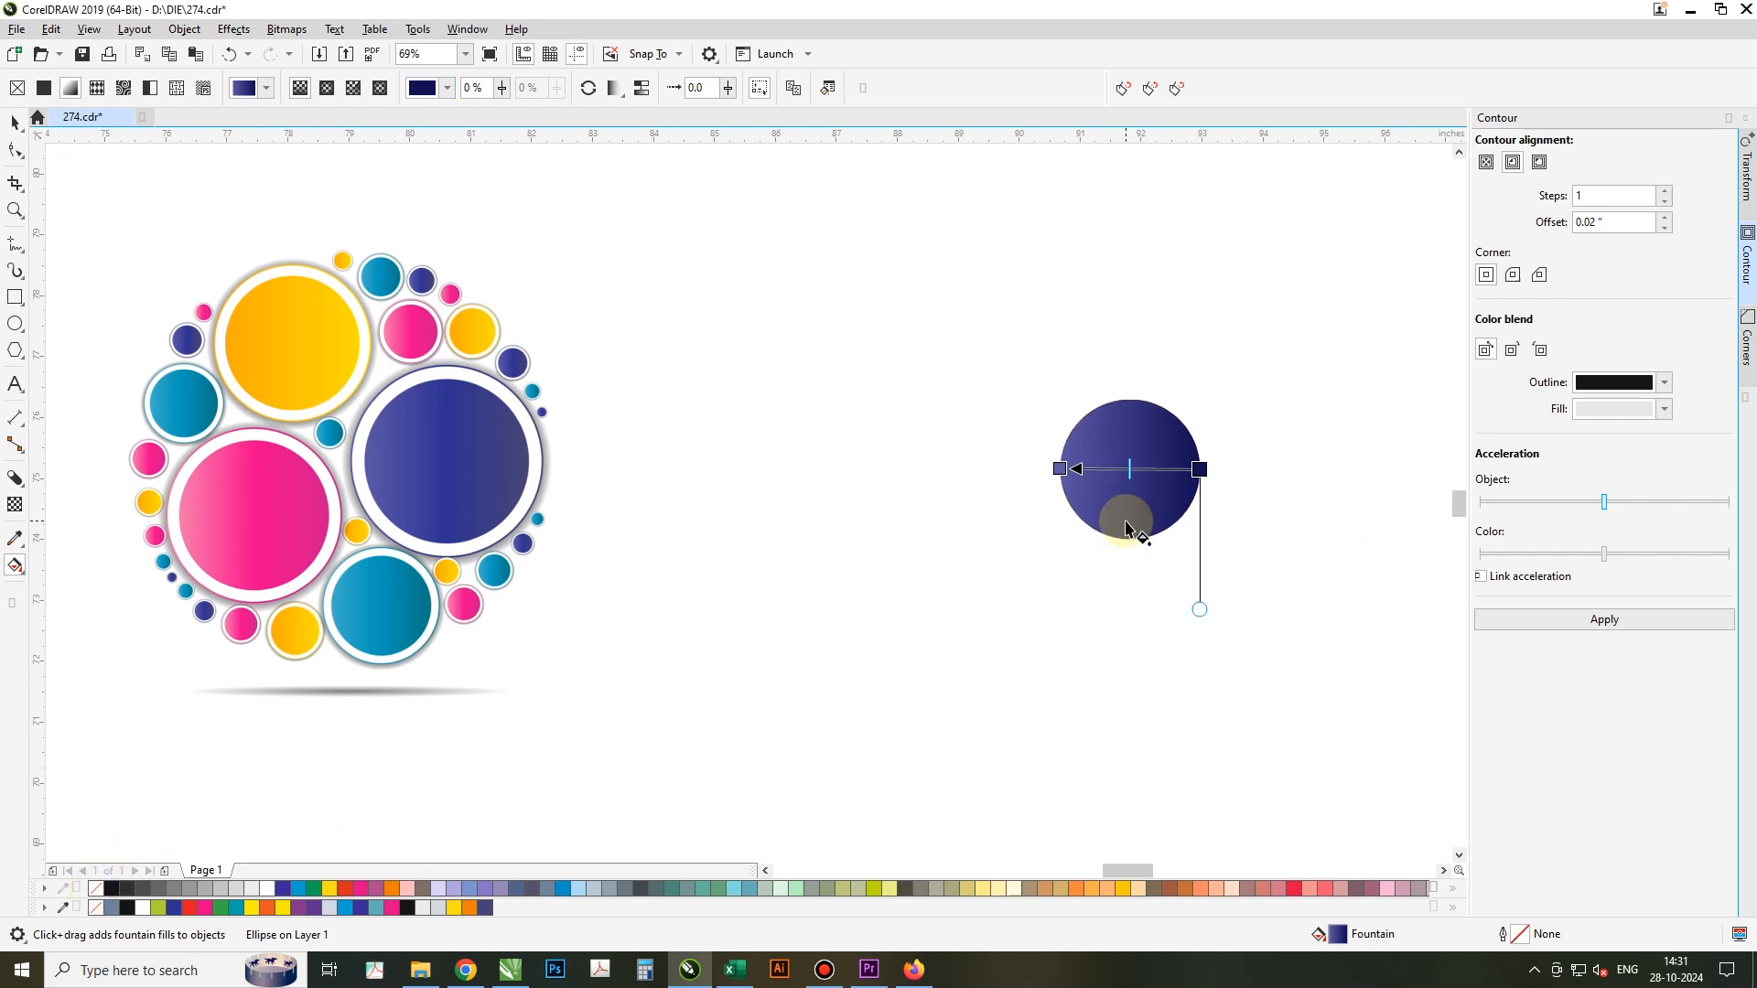
Step: Make a concentric copy about 2.69 inches wide behind the blue circle, with white fill and blue outline
key("space")
left_click_drag(1208, 549, 1220, 566)
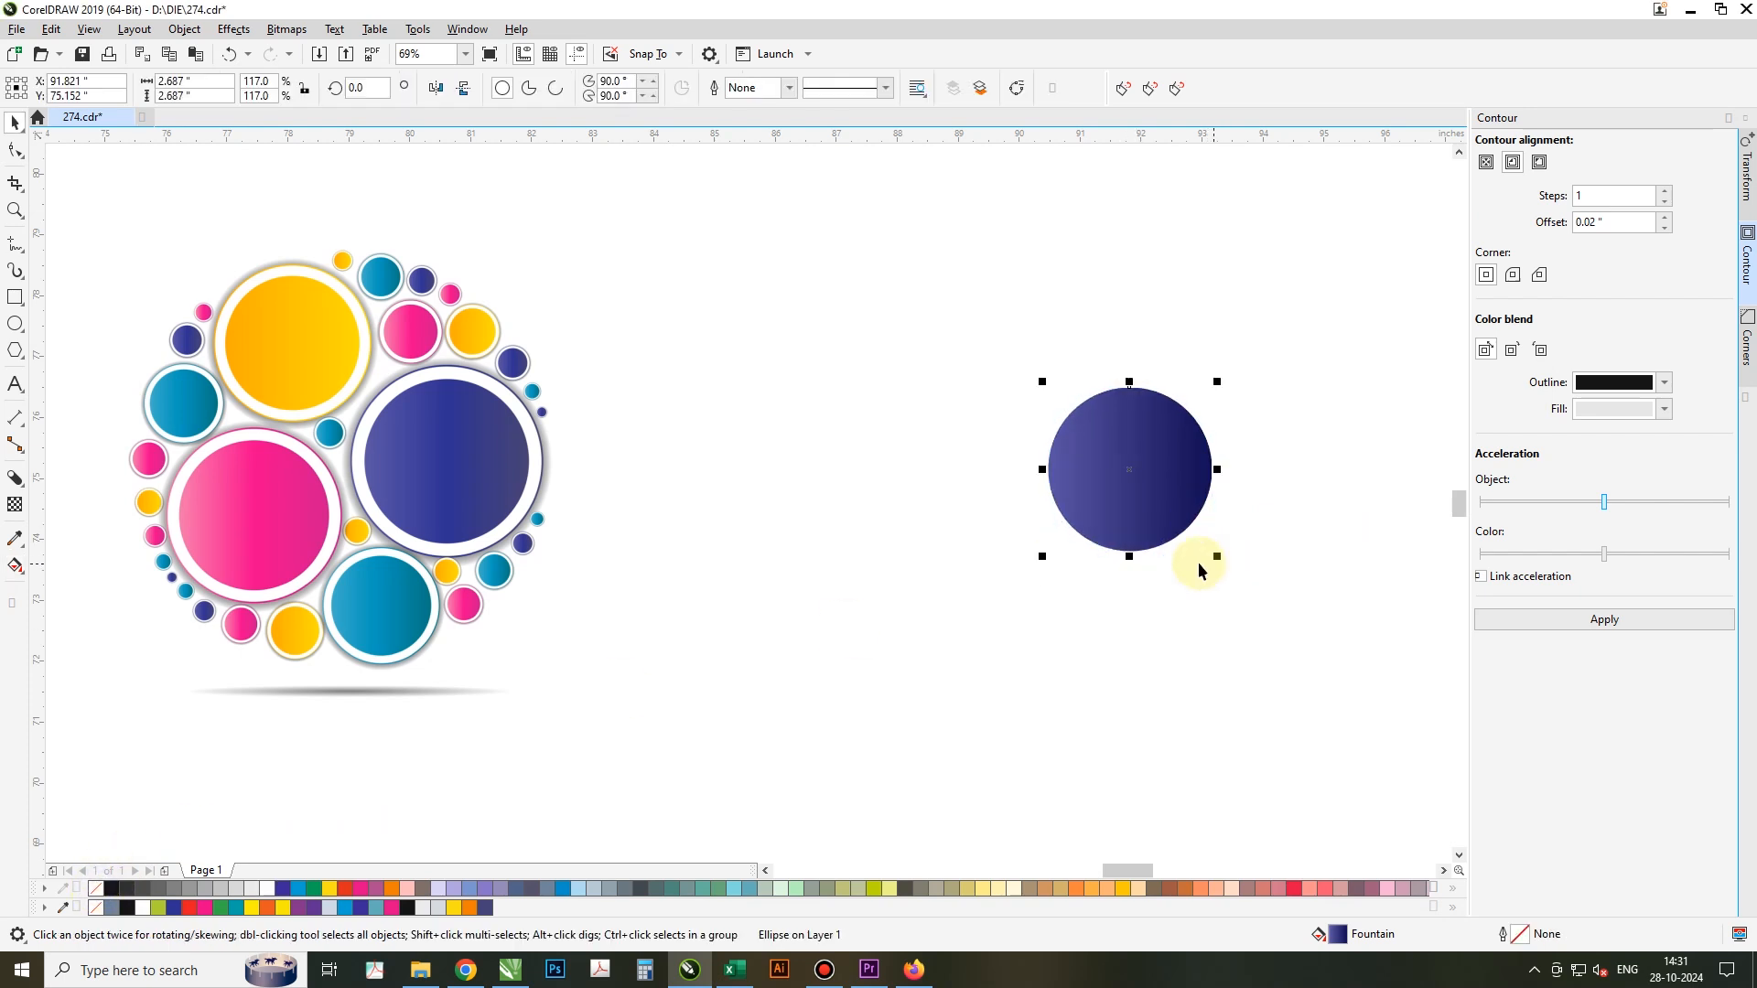
right_click(284, 888)
key("shift+Page_Down")
left_click(268, 890)
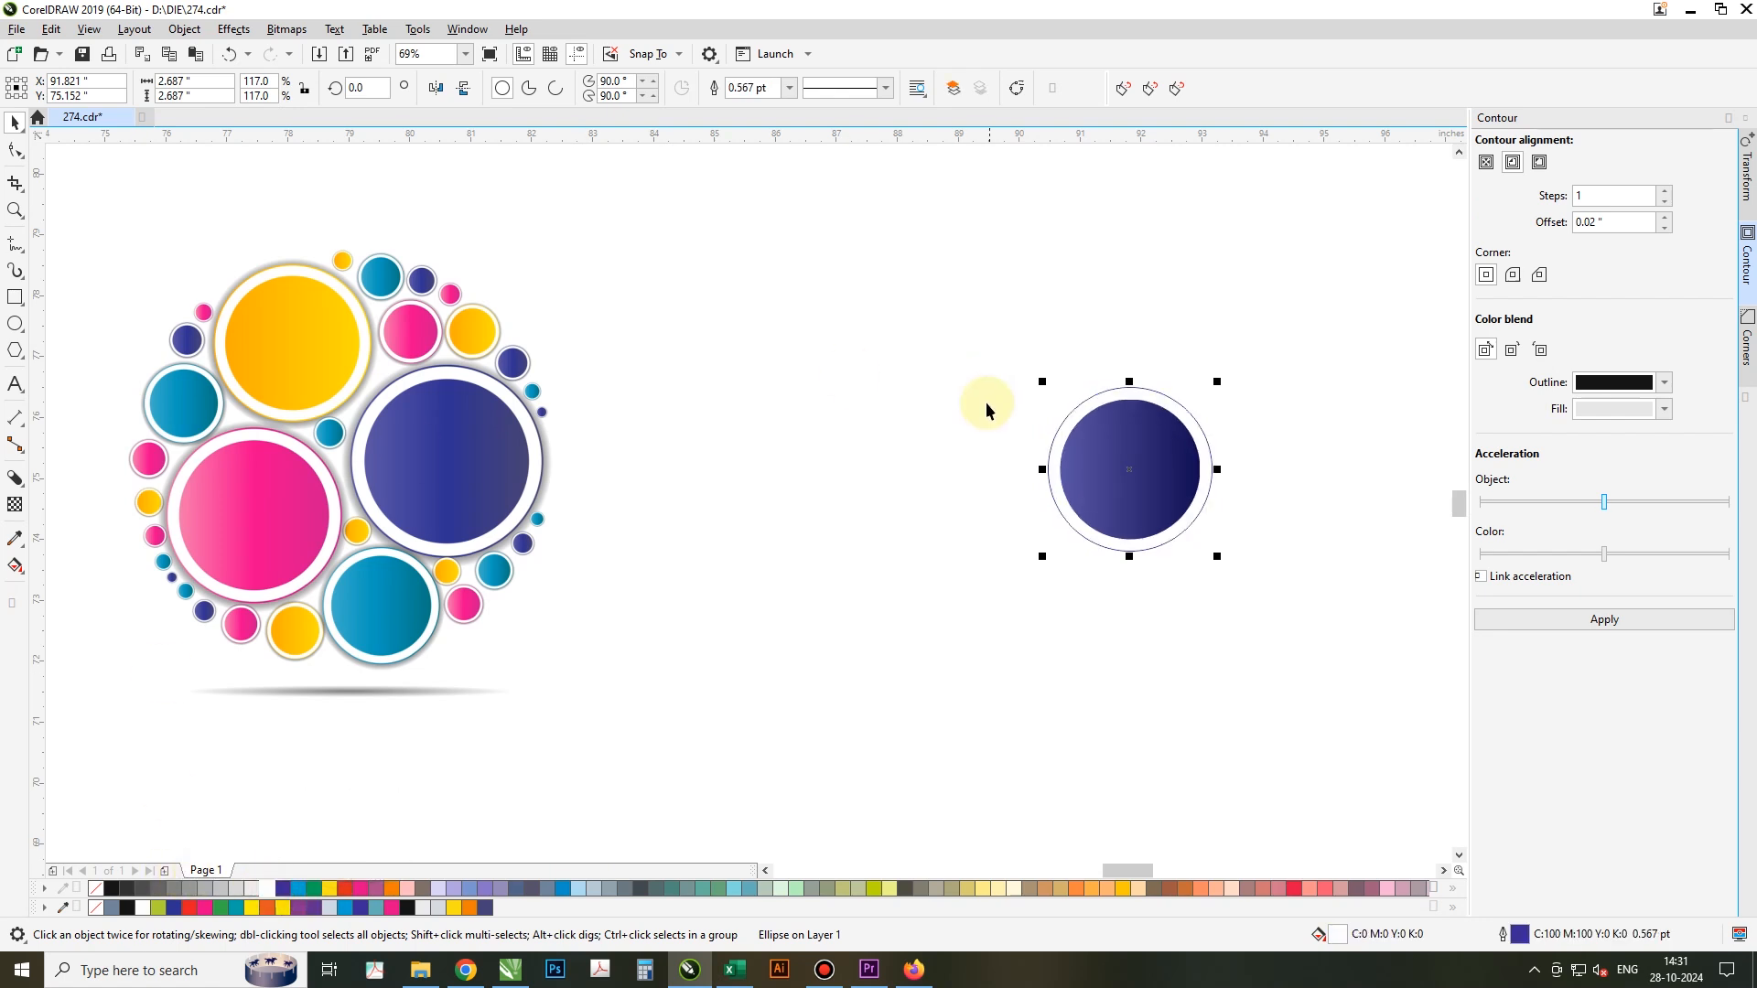
Step: Set the white outer circle's outline width to 3 pt
double_click(747, 89)
type("2")
key("Return")
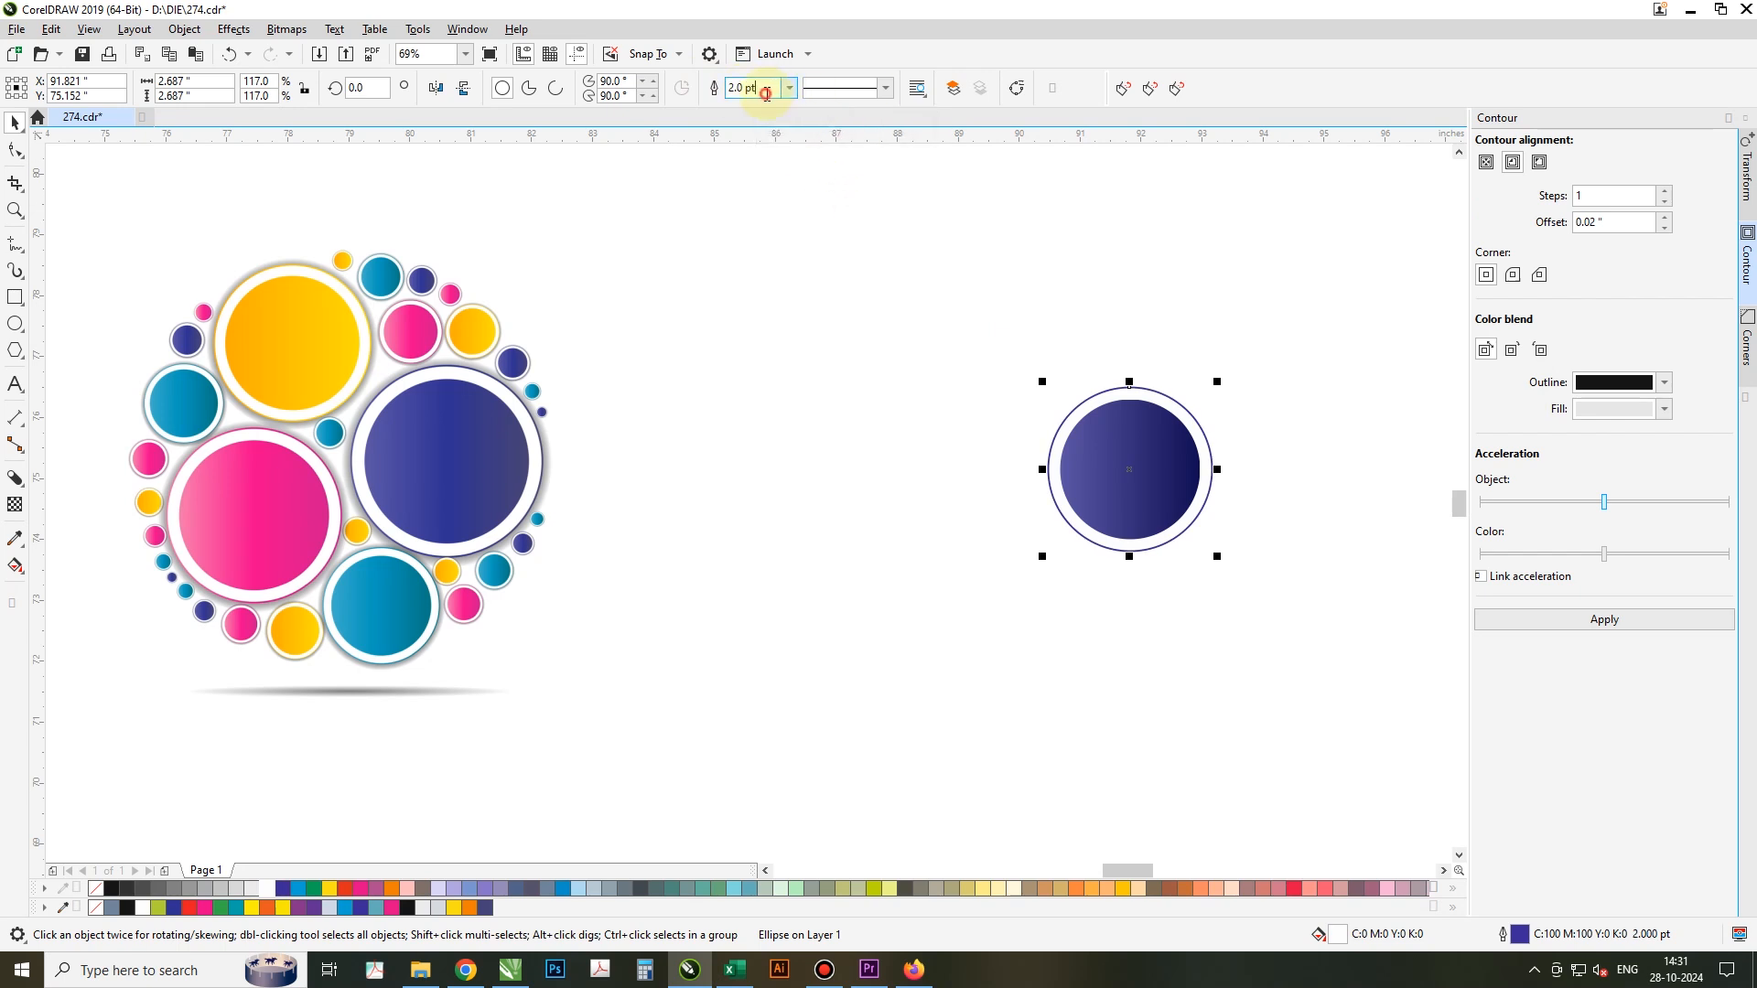
type("3")
key("Return")
Step: Duplicate the blue circle pair to its lower left and enlarge the copy to about 2.96 inches wide
left_click_drag(961, 343, 964, 541)
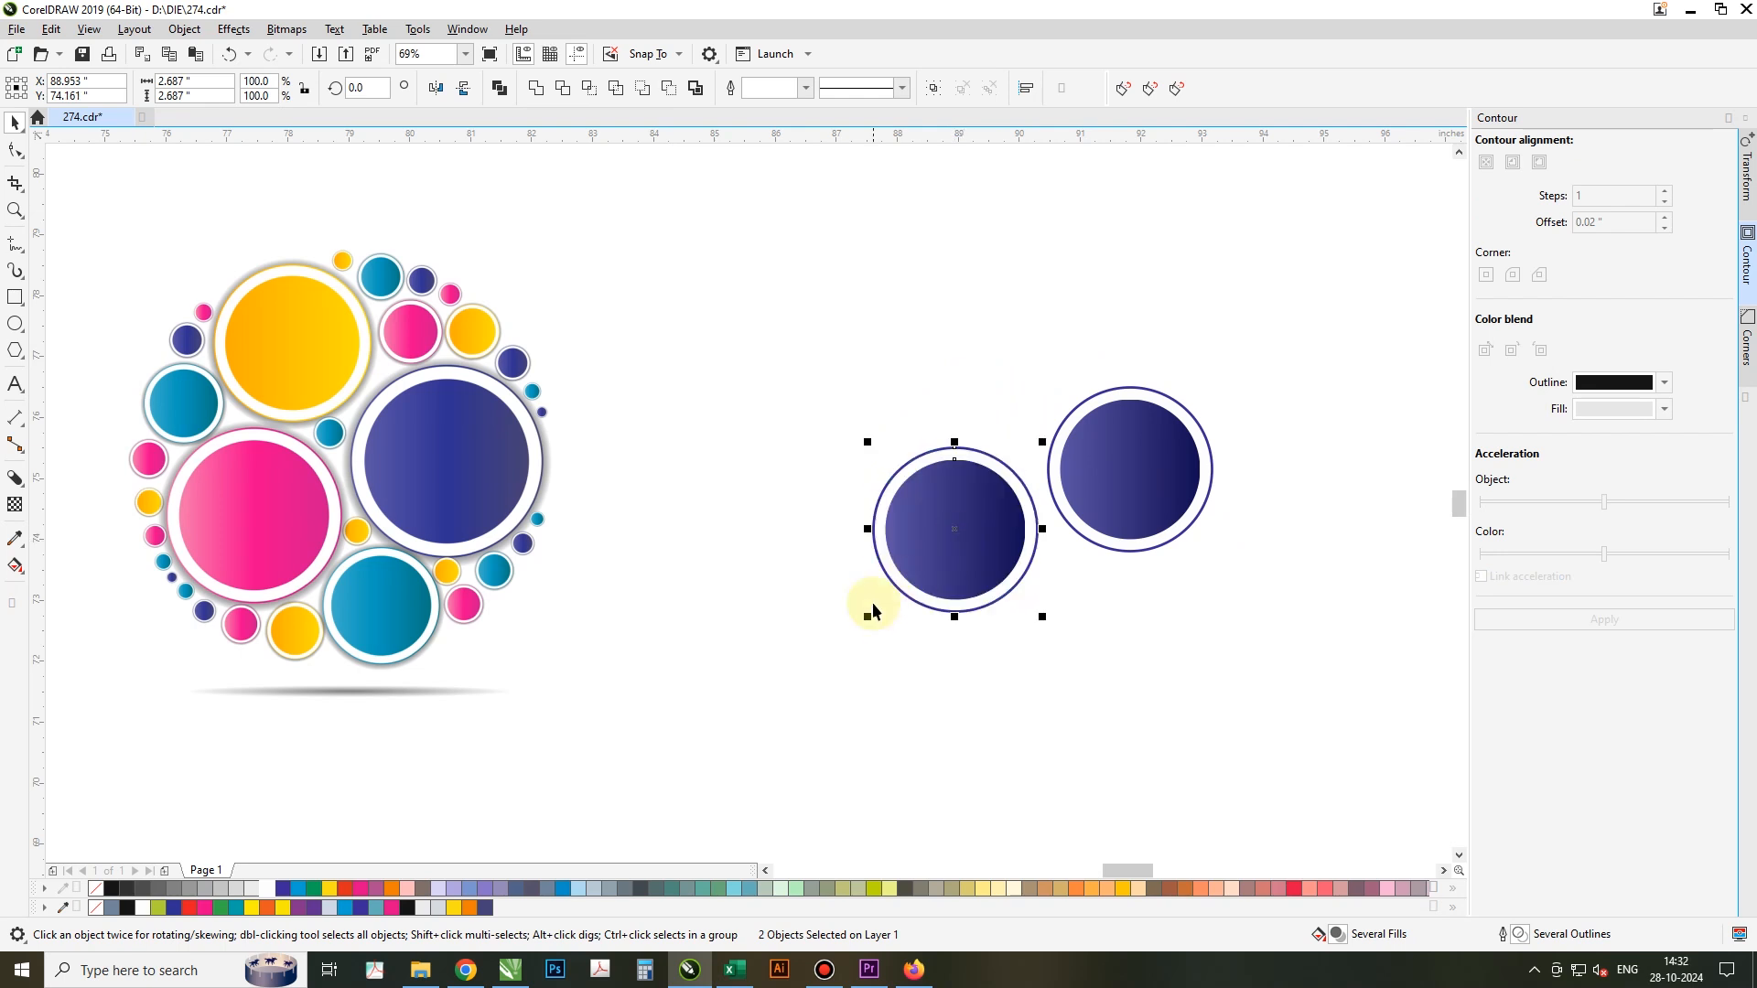
left_click_drag(863, 623, 860, 624)
left_click_drag(1000, 550, 991, 557)
left_click(1177, 596)
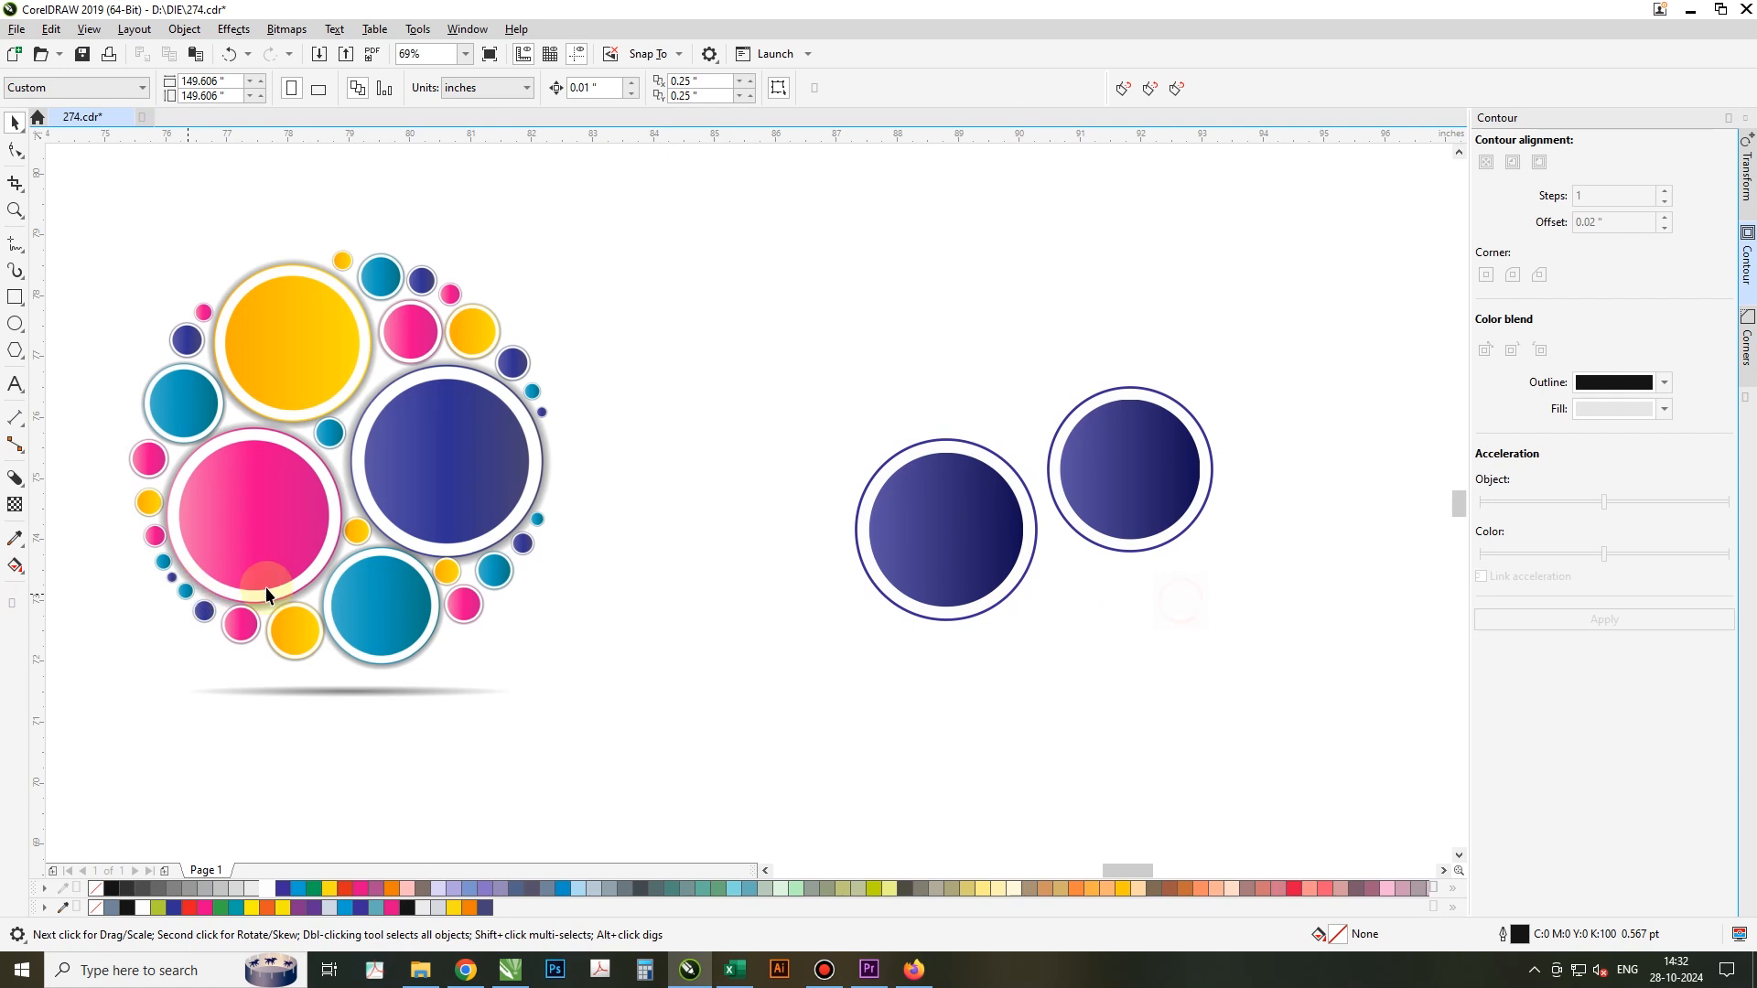
Step: Fill the copy's inner circle with magenta and apply a right-to-left linear fountain fill across it
left_click(934, 538)
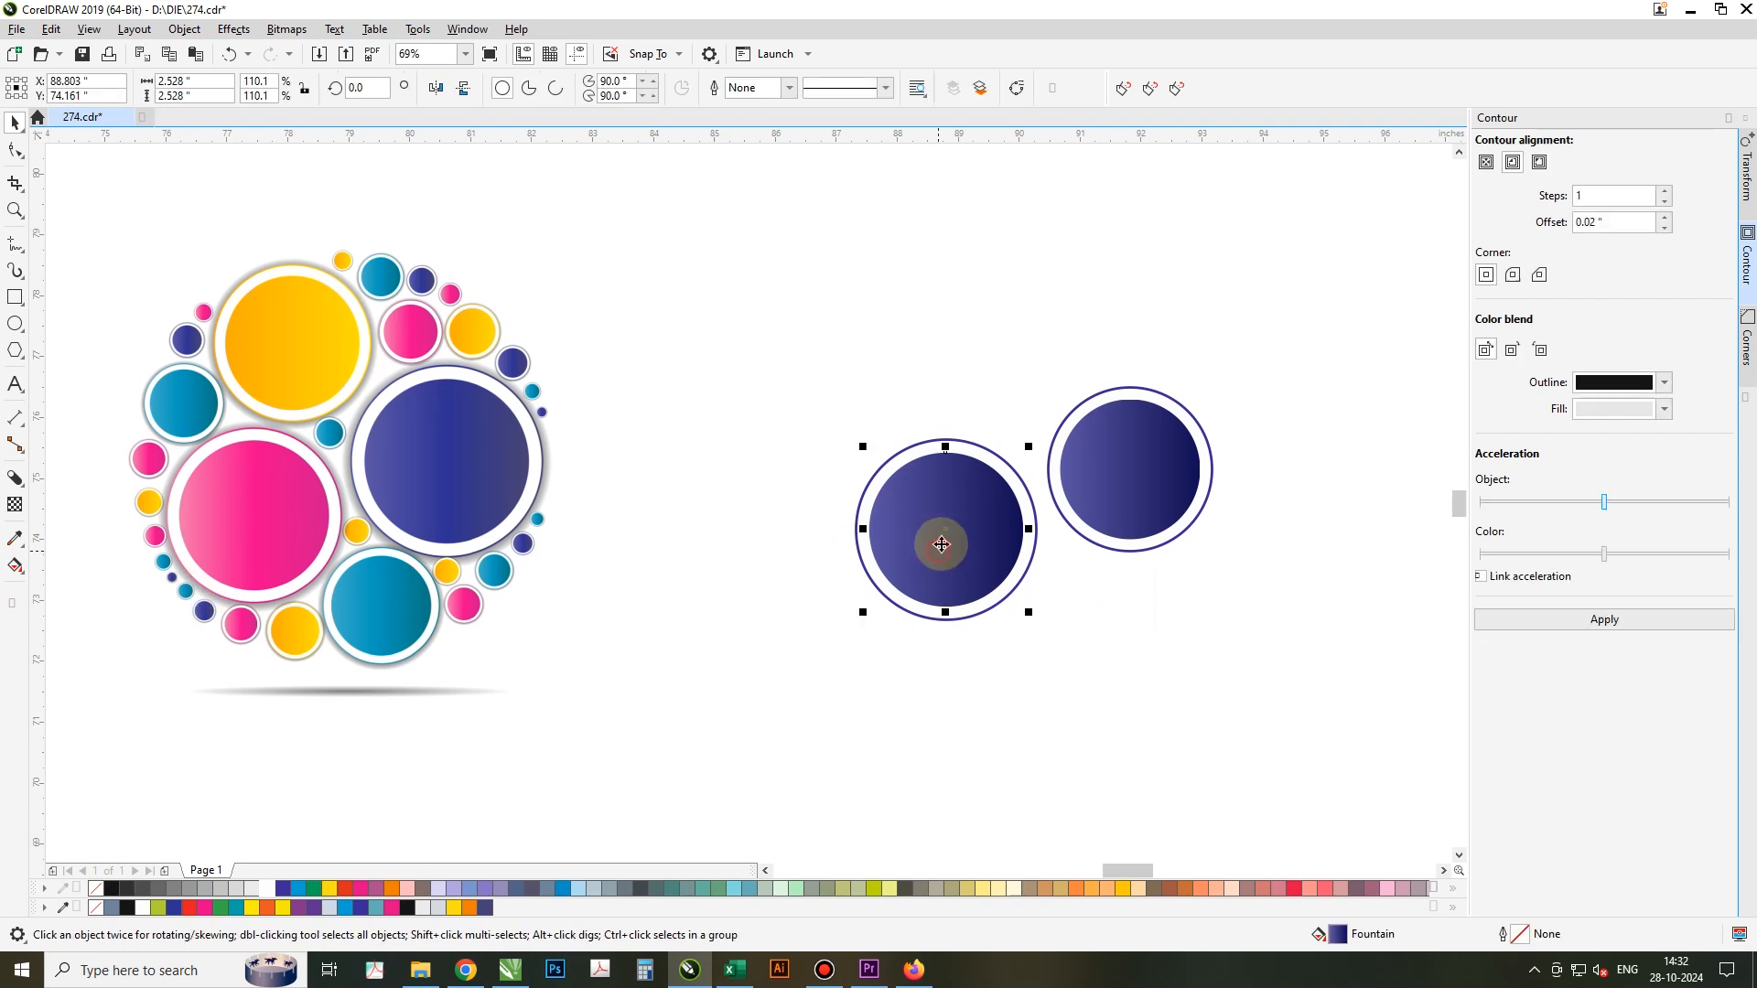
left_click(363, 890)
key("g")
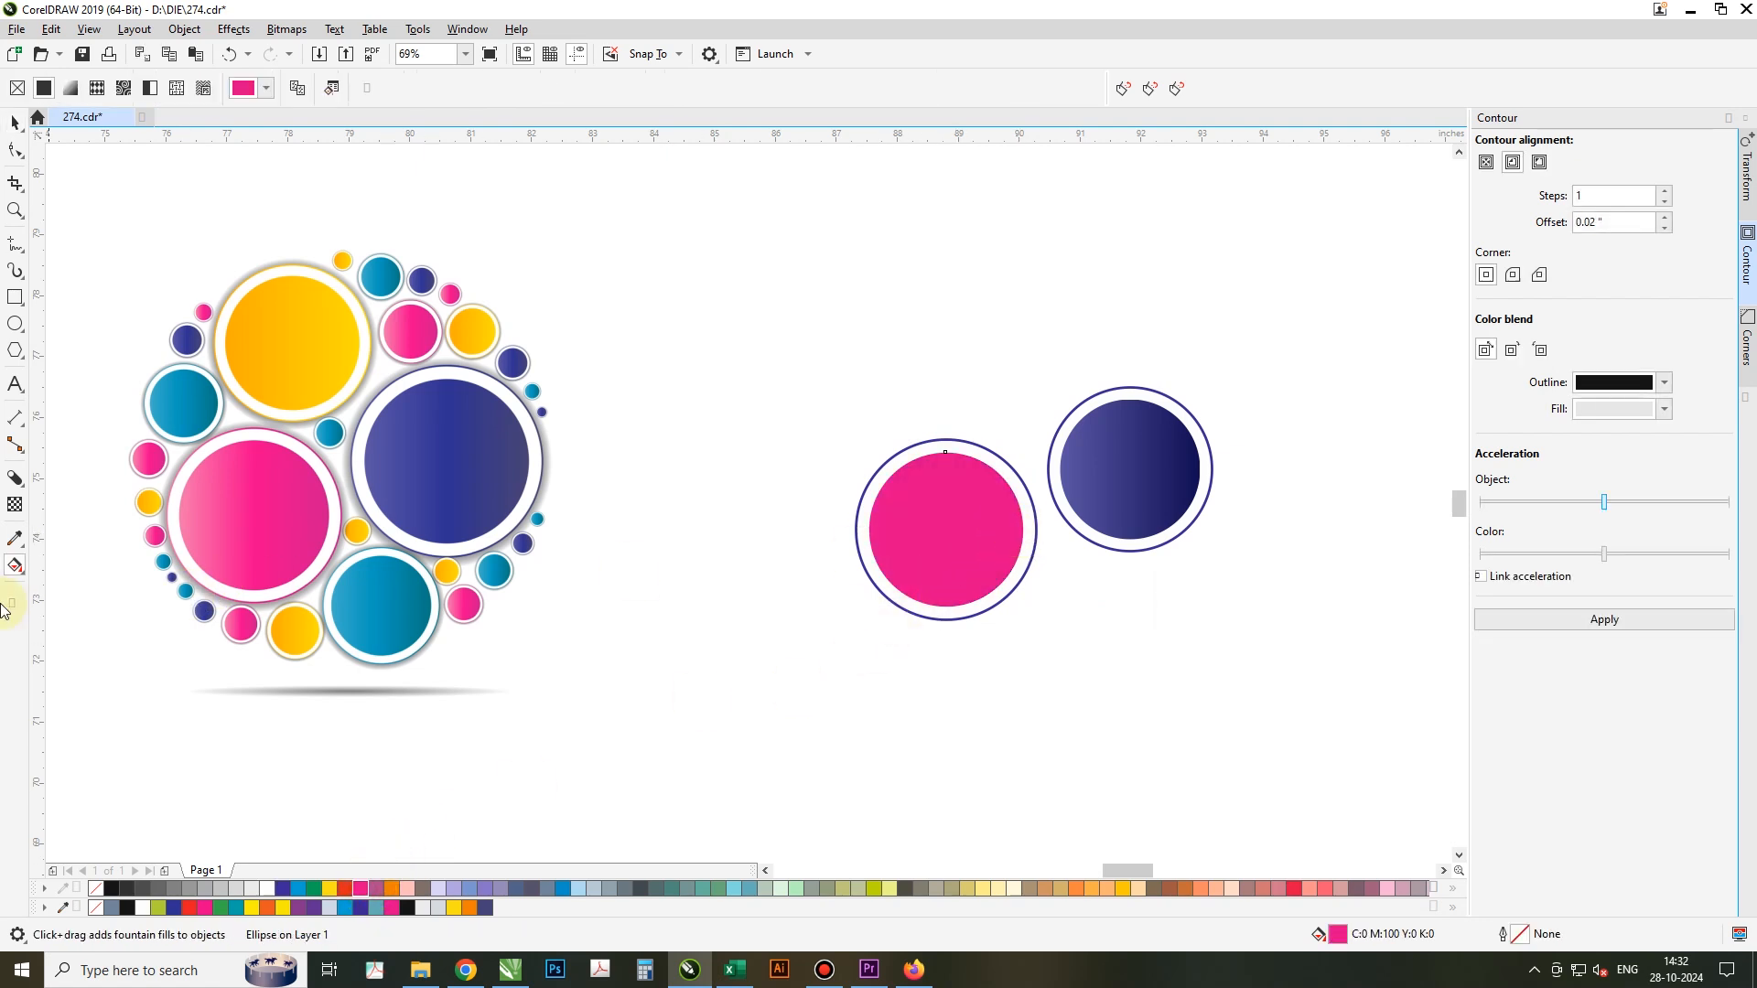
left_click(14, 569)
left_click(62, 562)
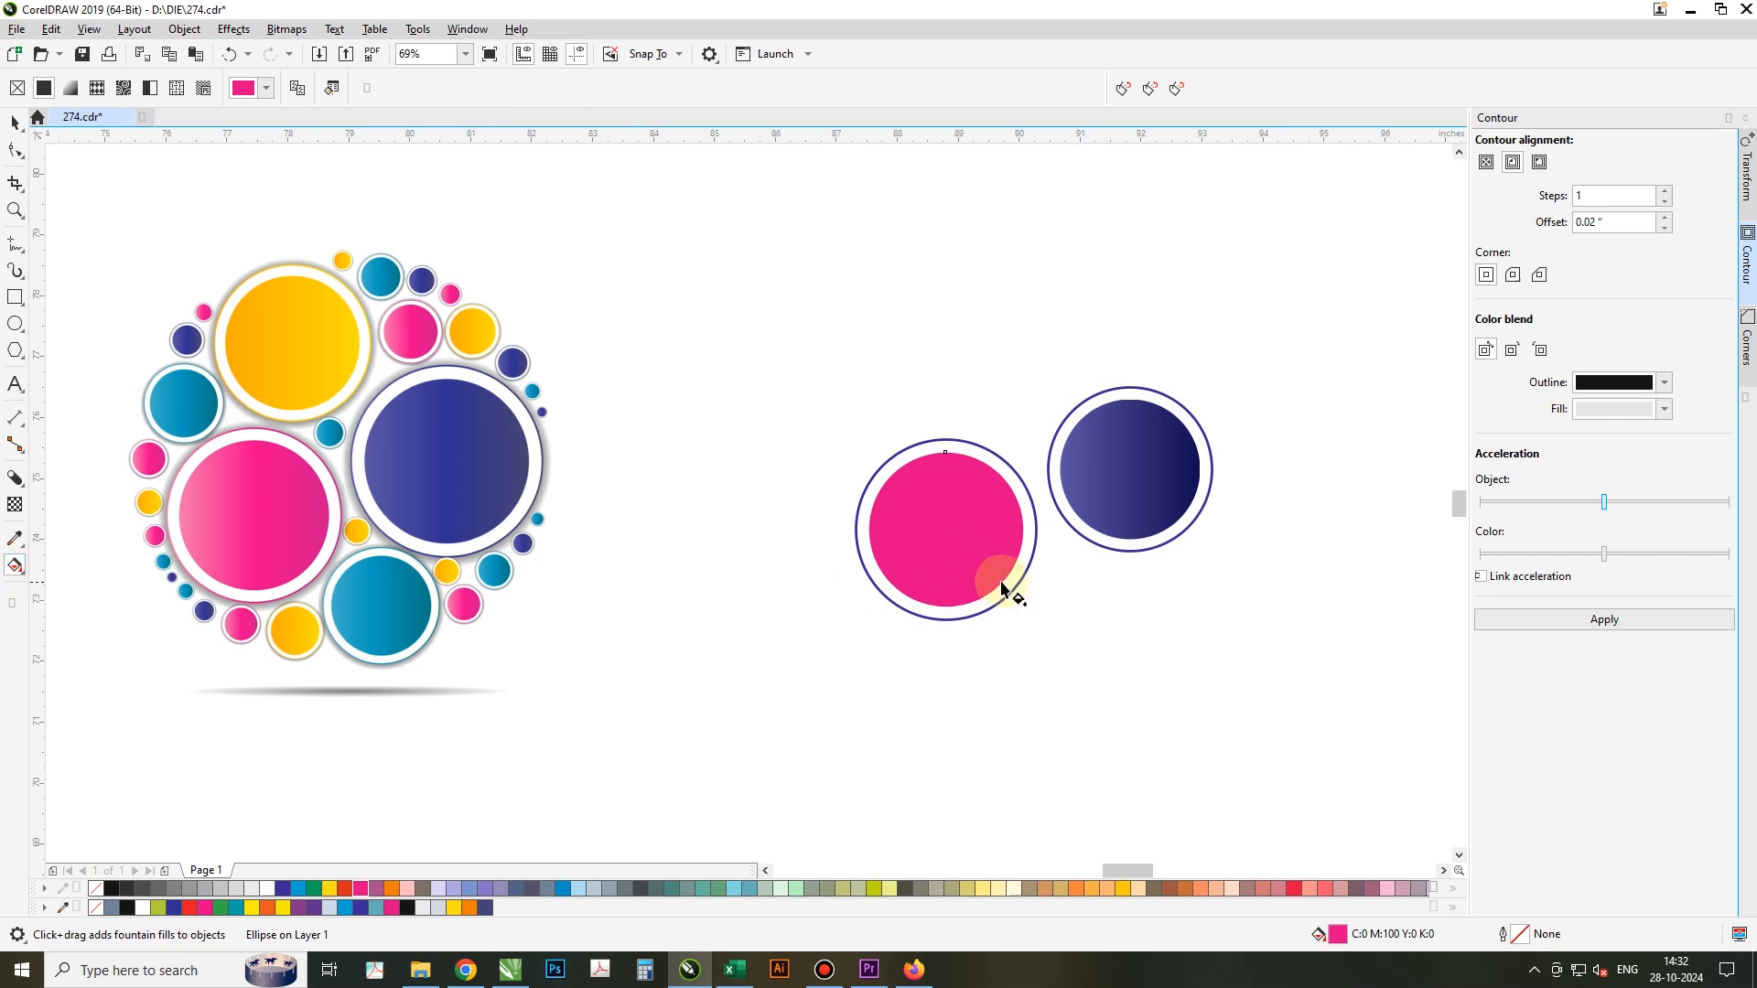
left_click_drag(1018, 543, 875, 535)
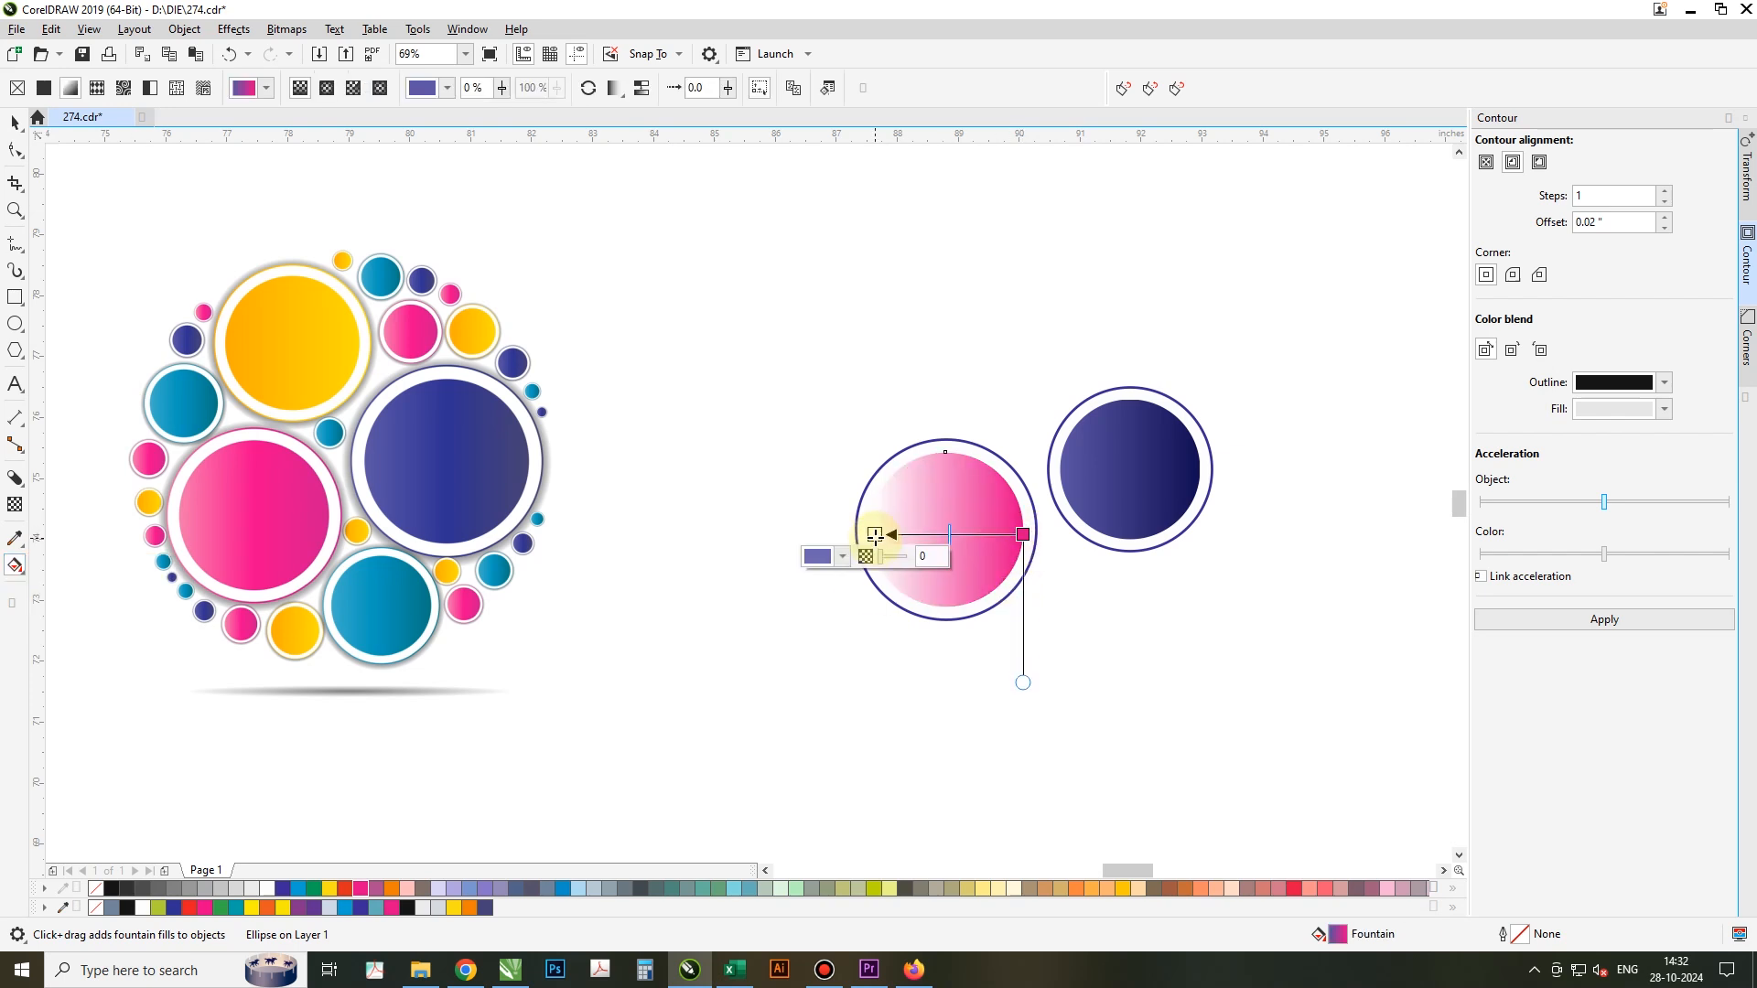
Step: Set the left end of the magenta circle's gradient to light pink
left_click(360, 889)
left_click(881, 535)
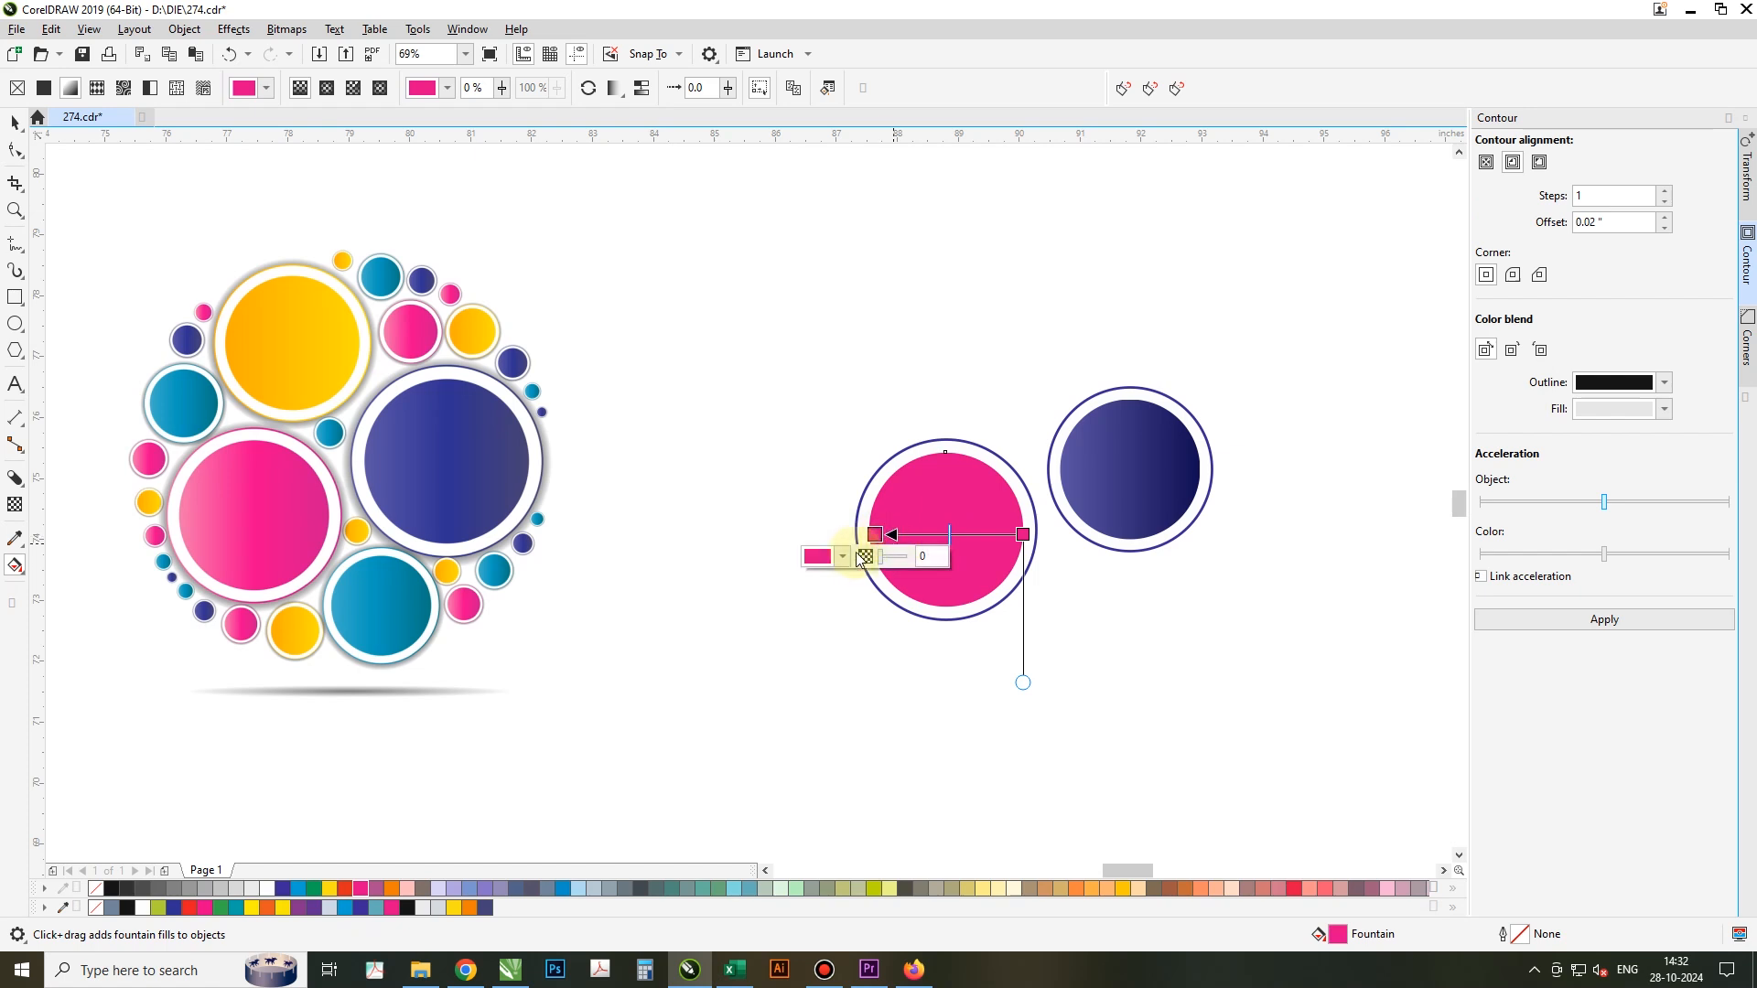
left_click(841, 555)
left_click_drag(898, 669, 843, 662)
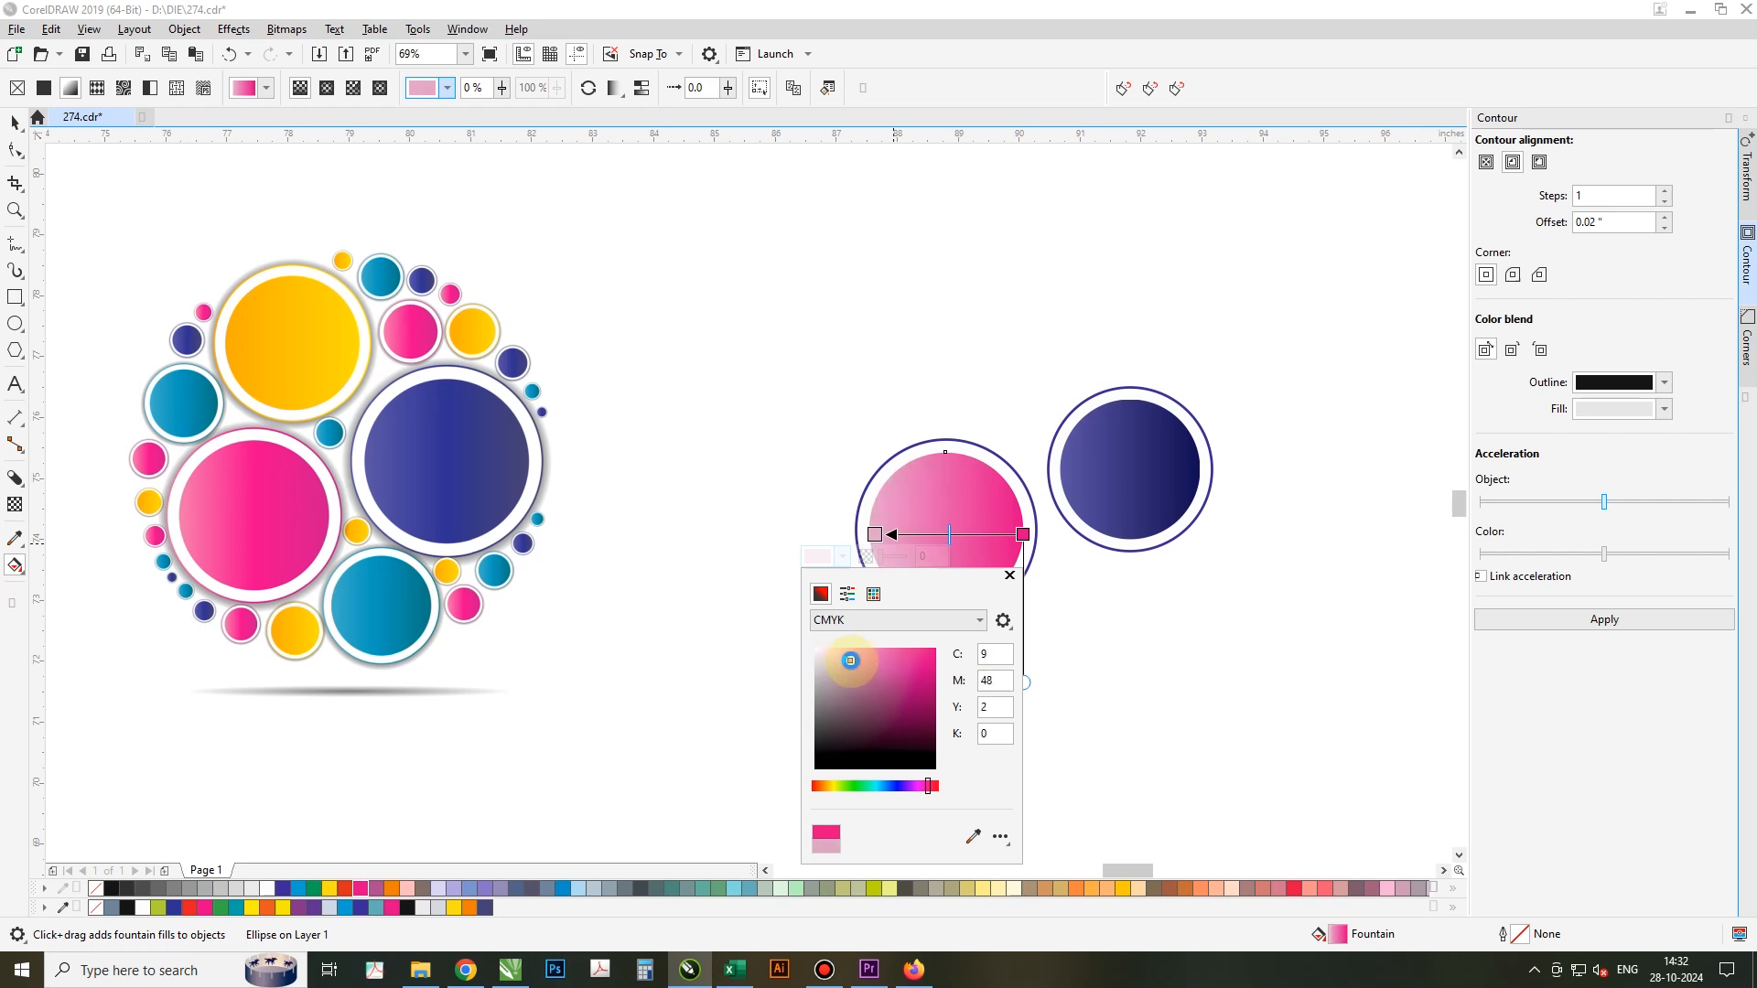
Step: Reposition the magenta gradient's ends, with the light end just outside the circle's left edge and the magenta end inside its right half
left_click(874, 535)
left_click_drag(875, 534, 760, 535)
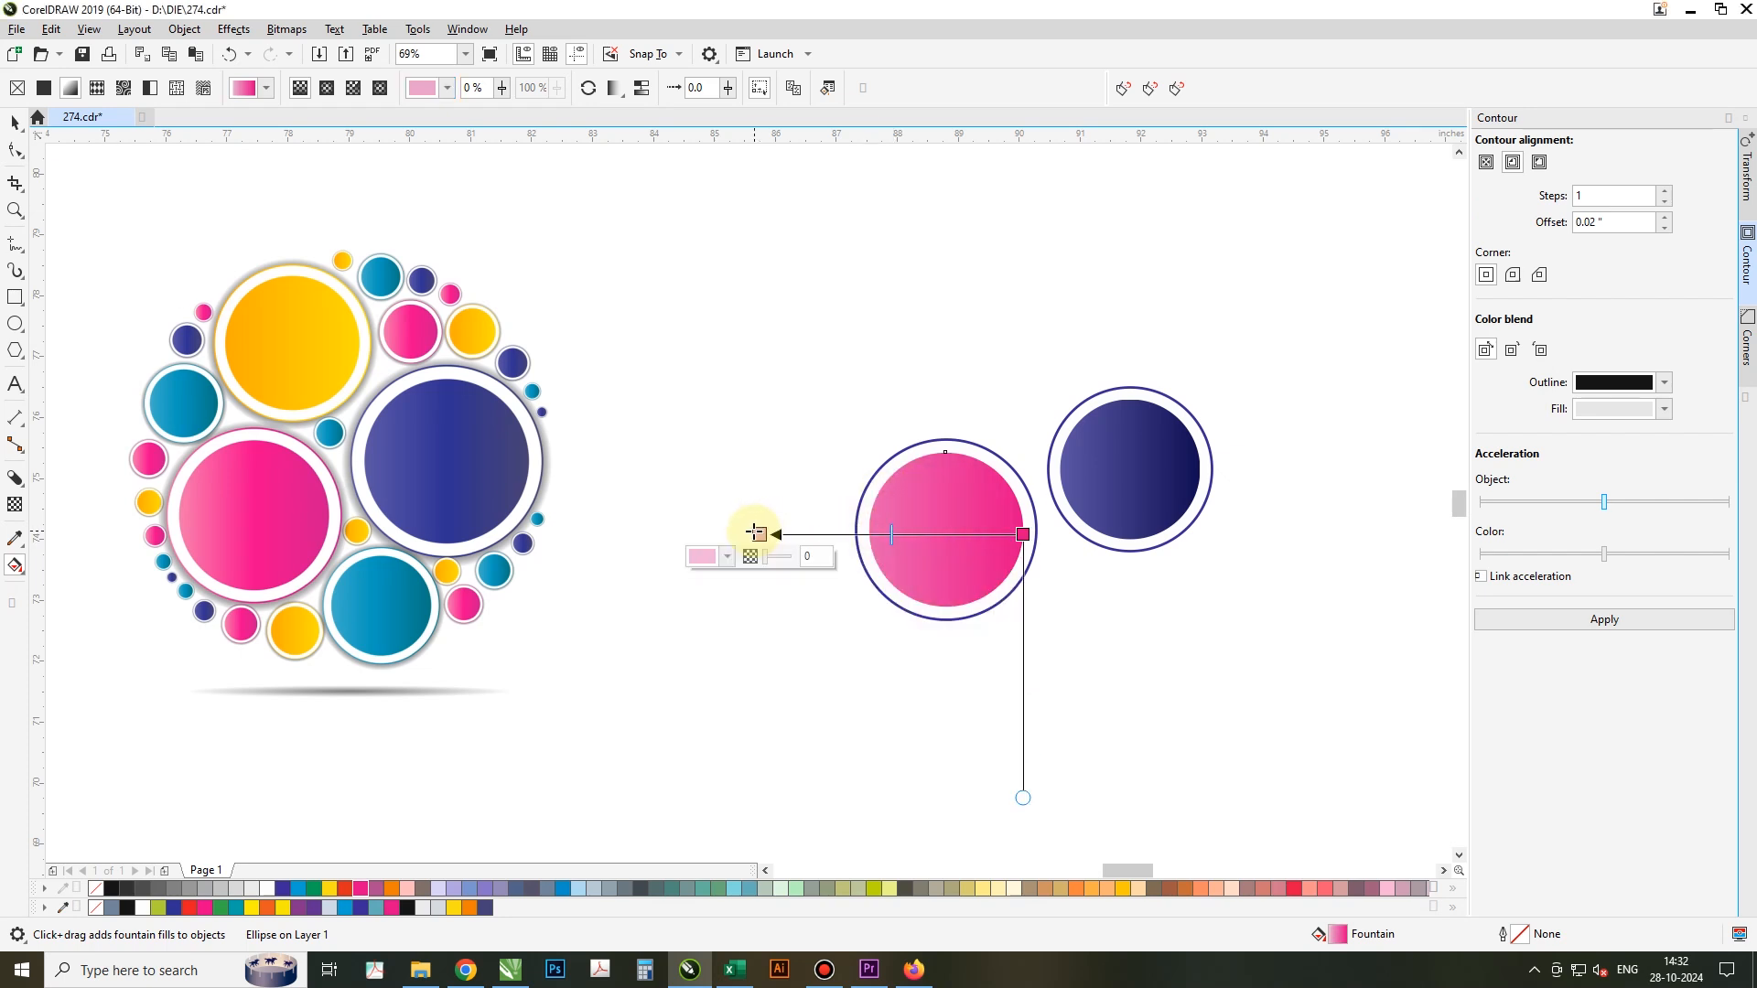
left_click_drag(1023, 534, 971, 535)
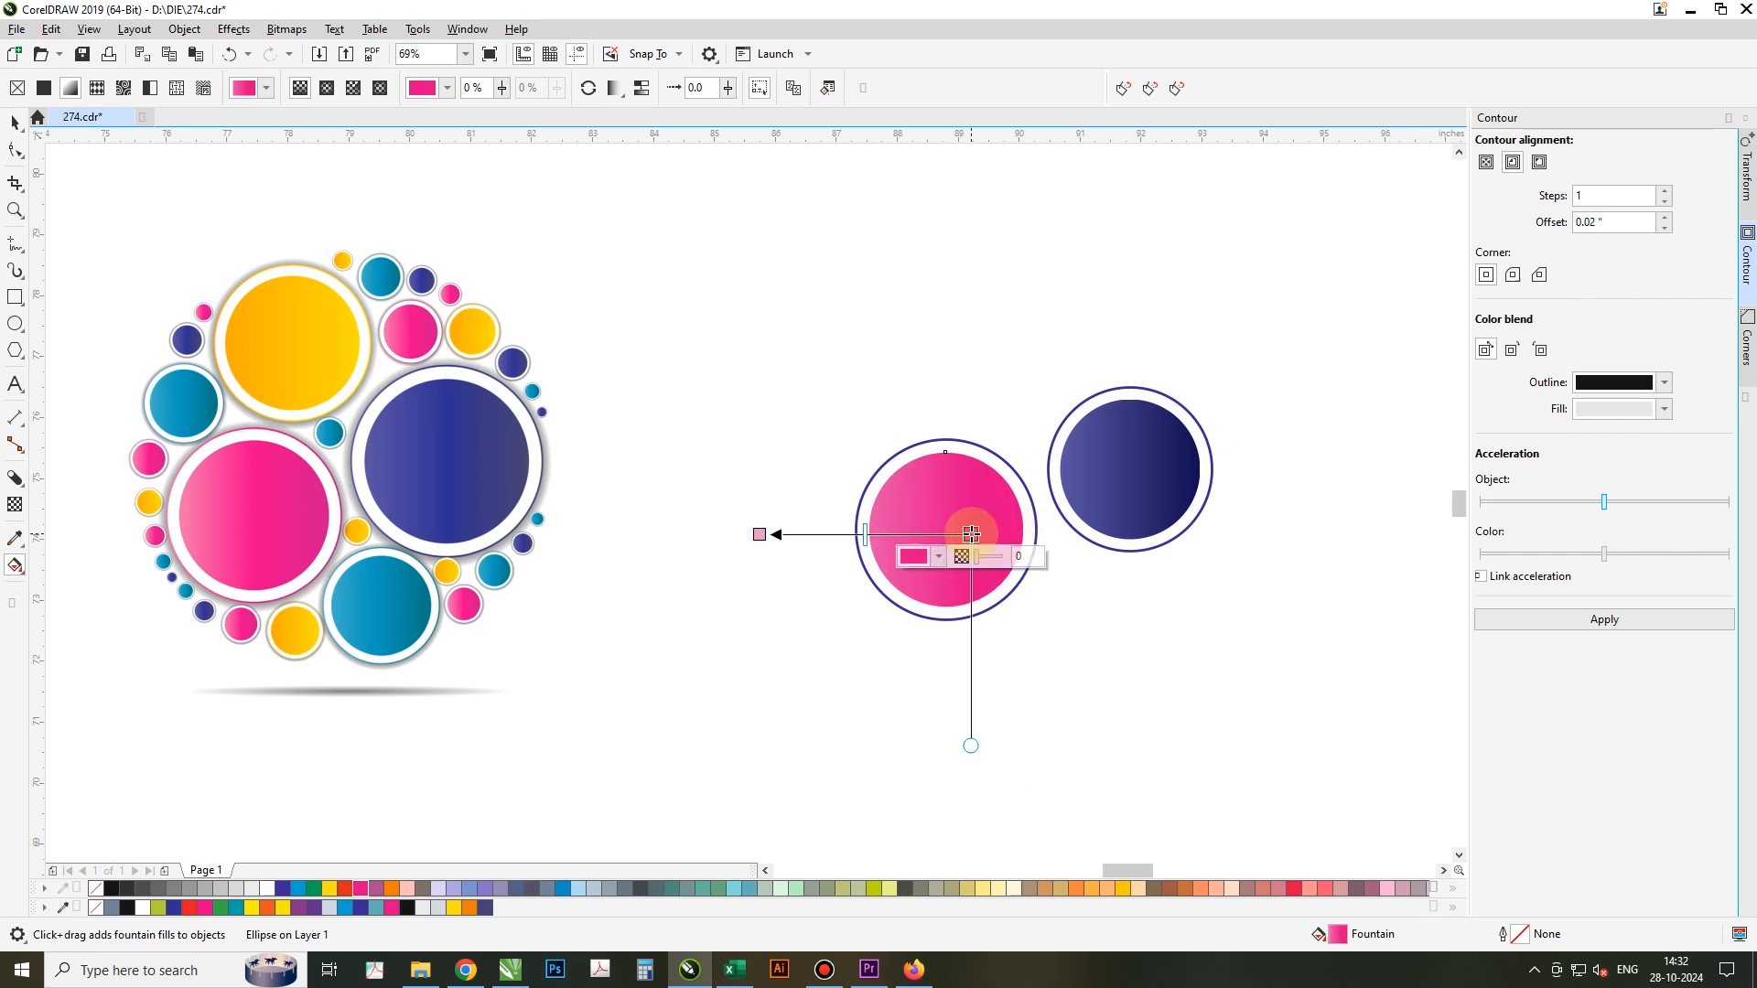
left_click_drag(760, 535, 838, 534)
key("space")
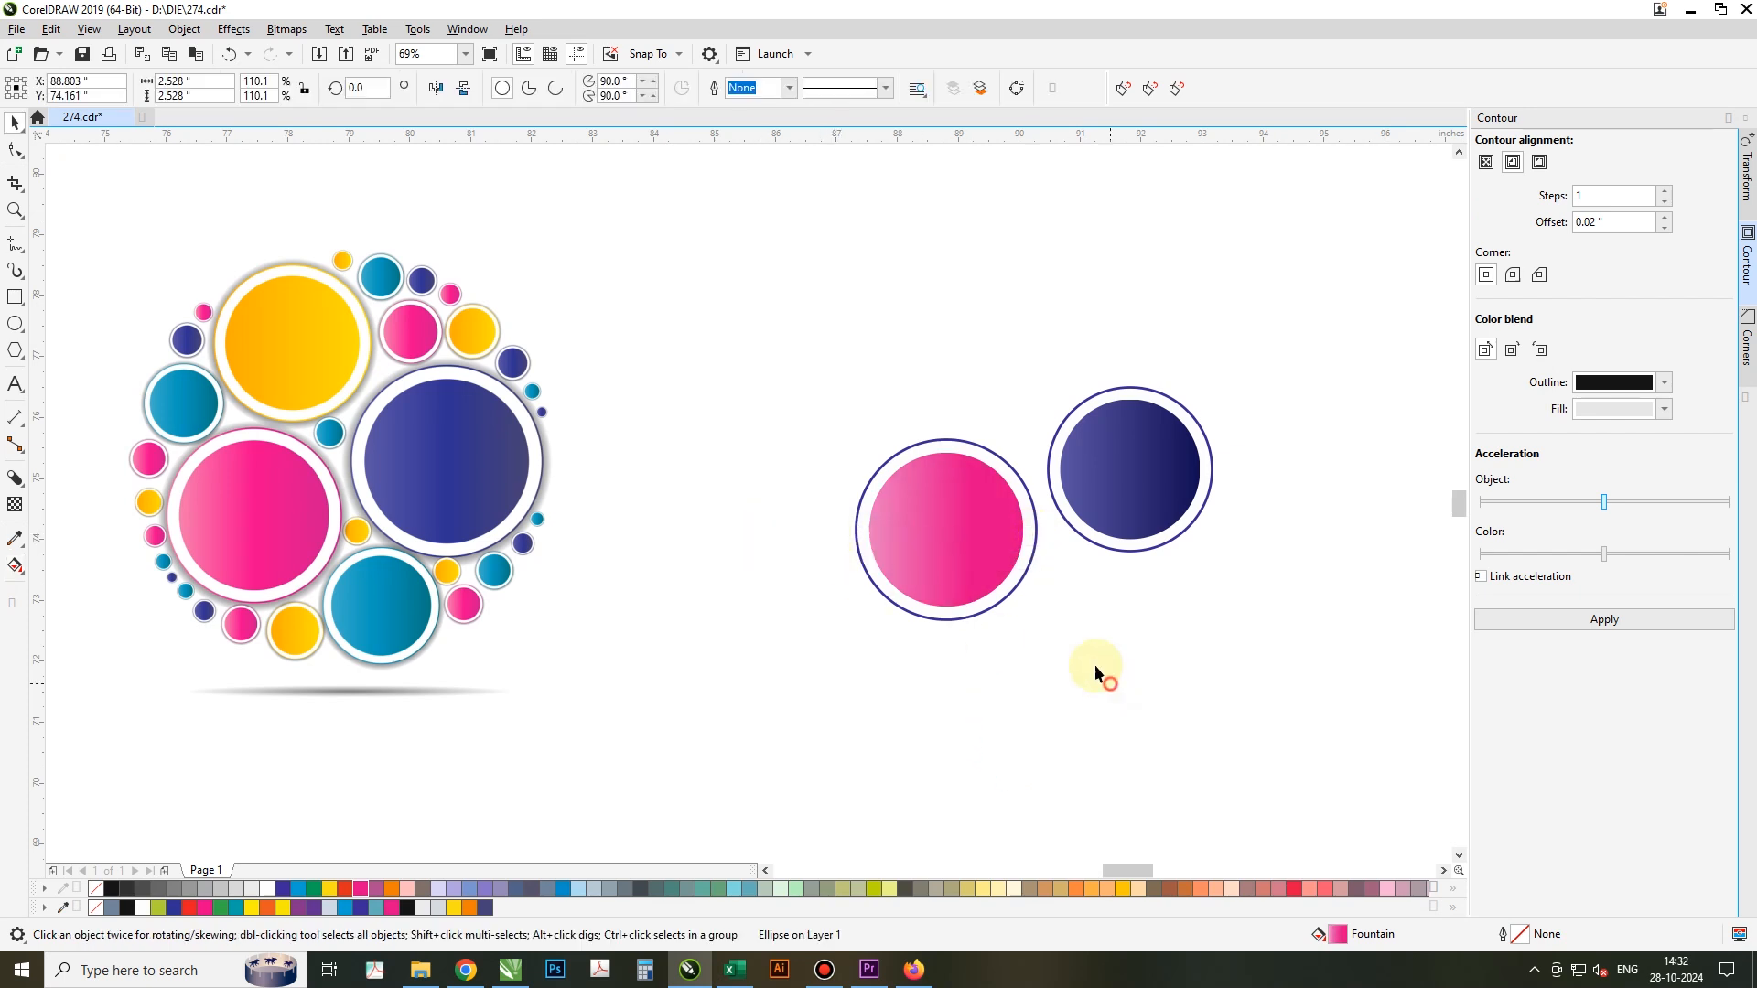
Step: Change the outline of the white circle around the magenta one to magenta
left_click(986, 600)
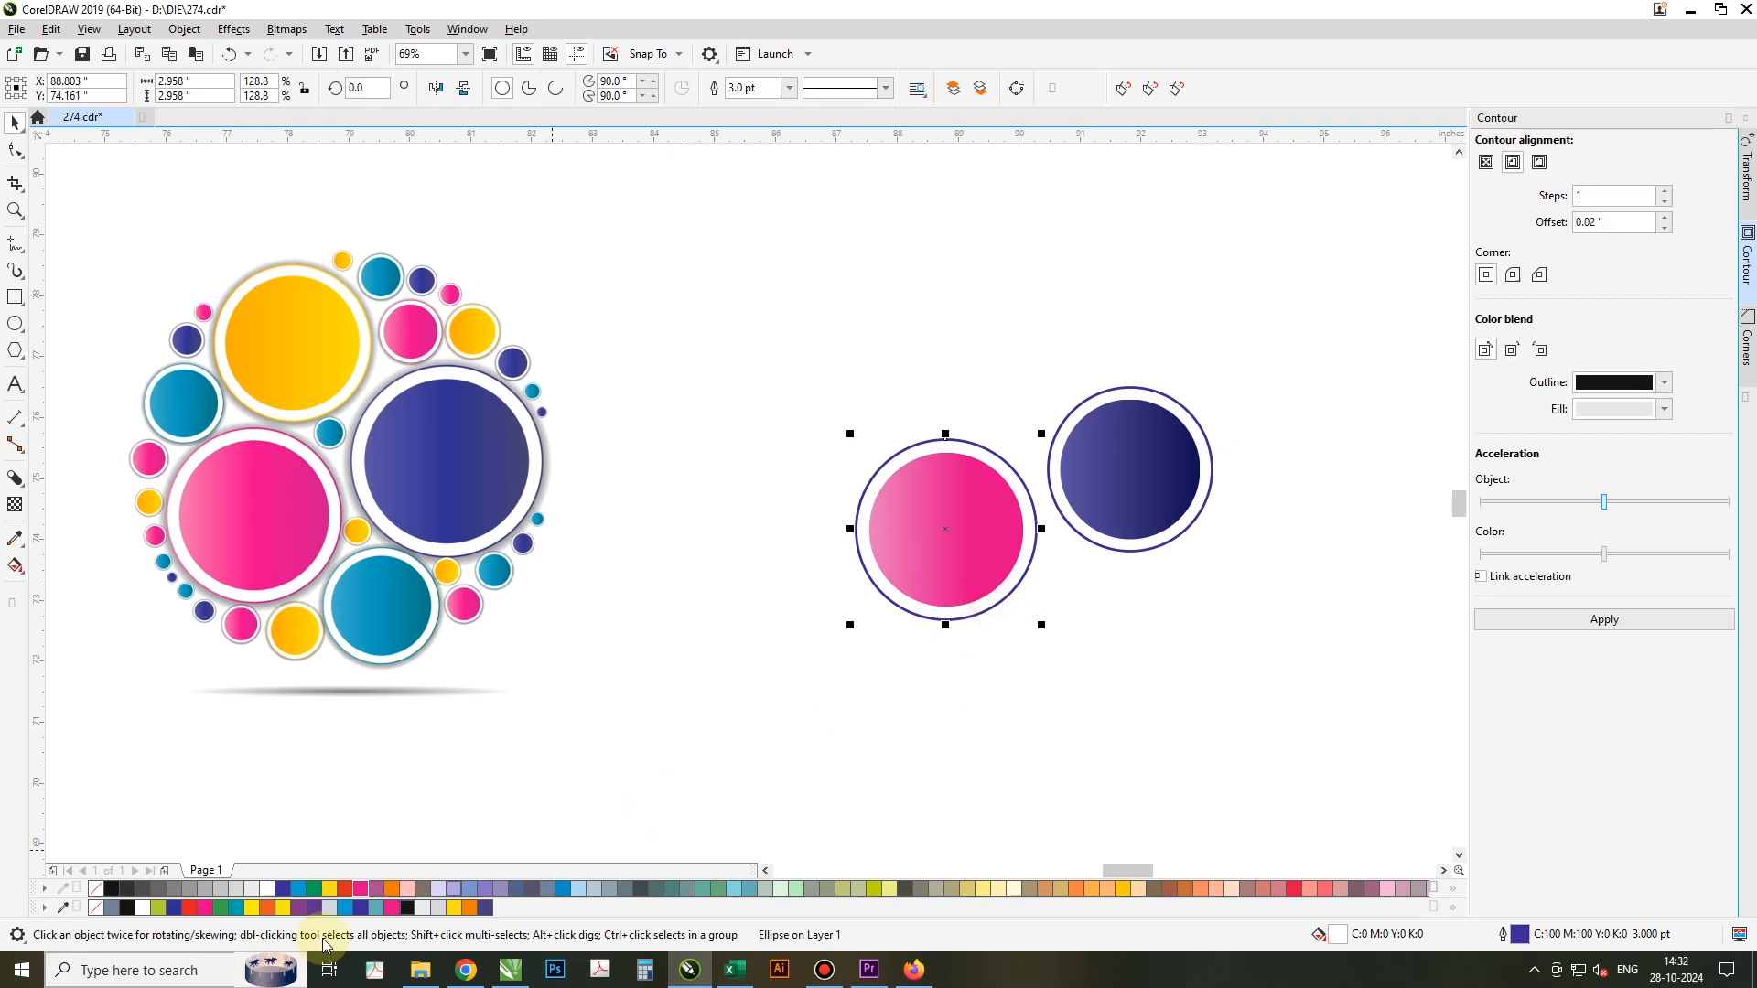
right_click(364, 890)
left_click(1046, 671)
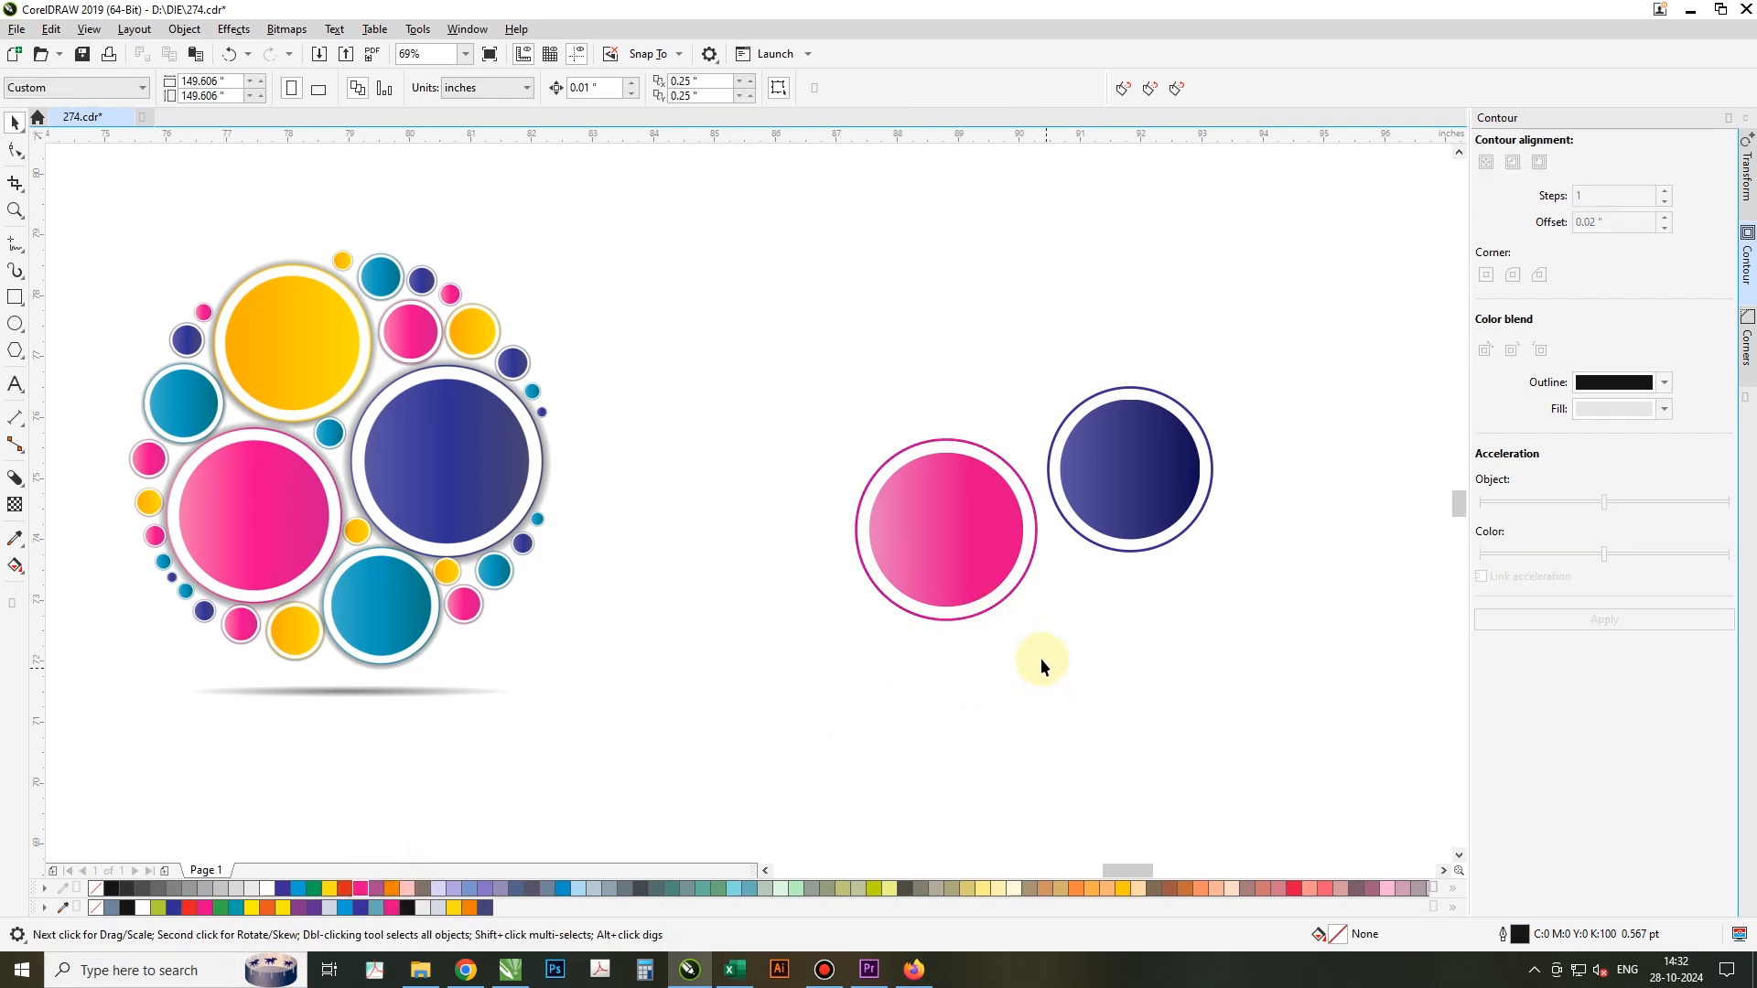
Step: Duplicate the magenta circle pair above the original and shrink the copy to about 2.35 inches wide, close to both neighbouring circles
left_click(924, 517)
left_click_drag(932, 554, 969, 368)
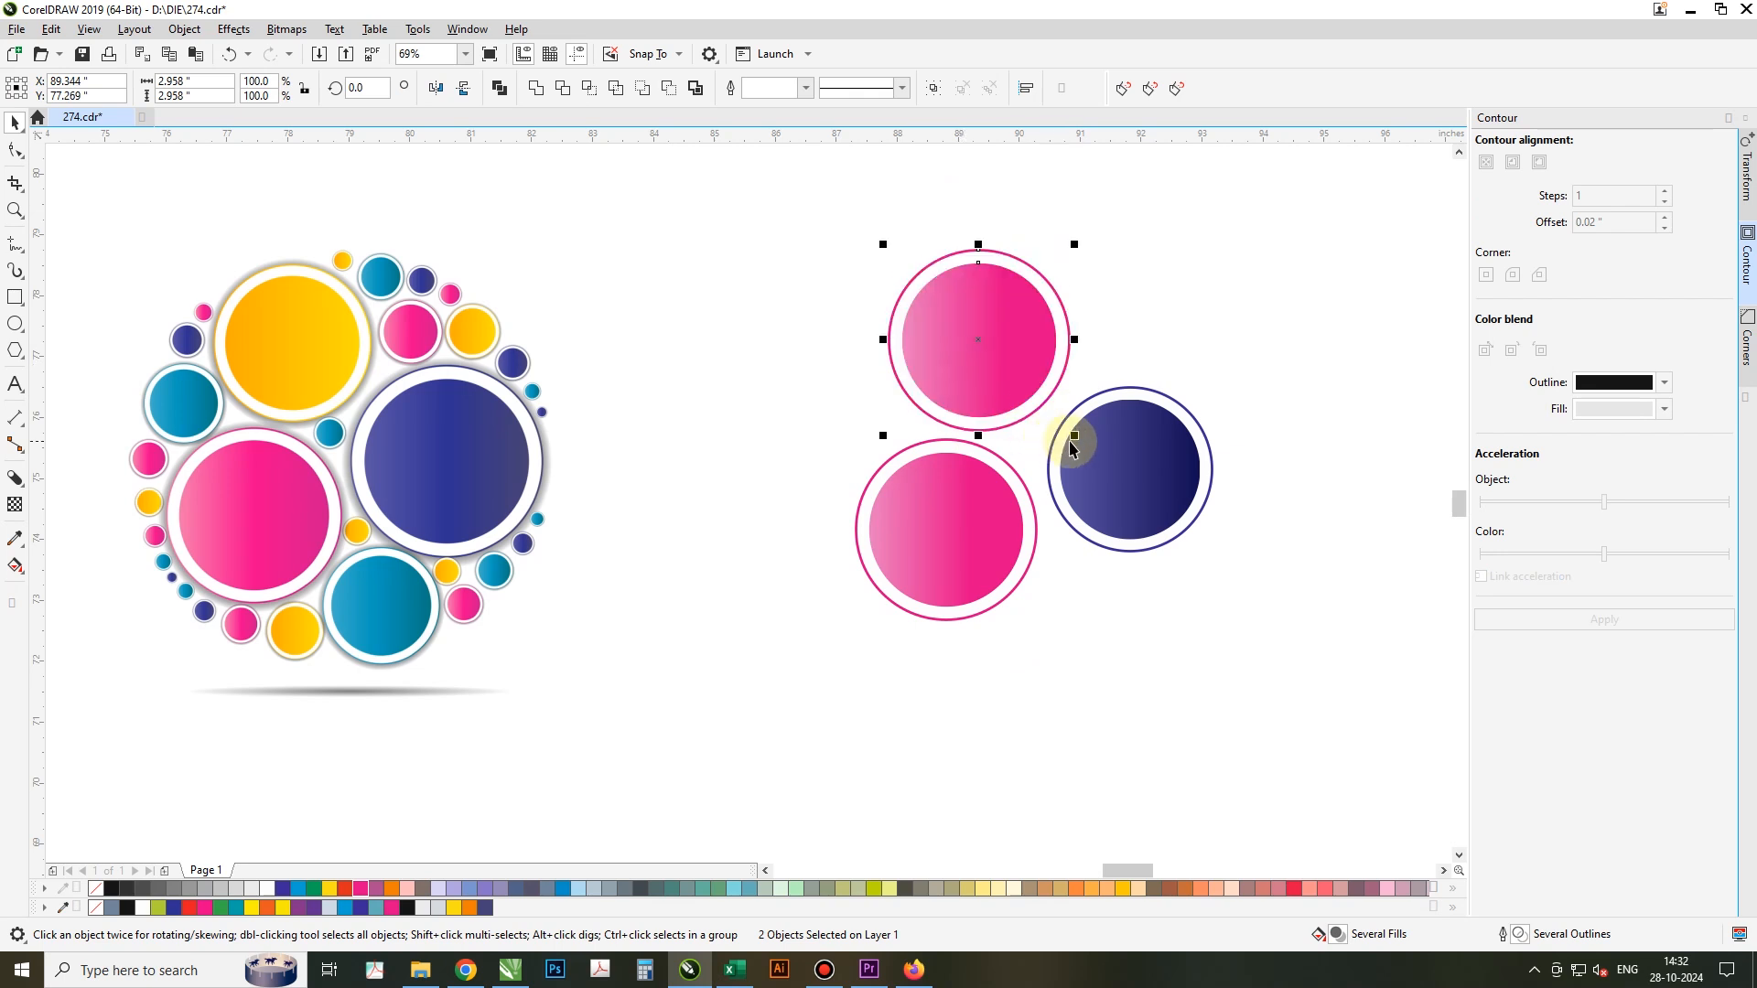
left_click_drag(1070, 440, 1051, 410)
left_click_drag(968, 353, 988, 376)
left_click_drag(1074, 442, 1067, 439)
Step: Recolour the upper inner circle's gradient from orange at left to yellow at right, extending the yellow end to the circle's right edge
left_click(998, 383)
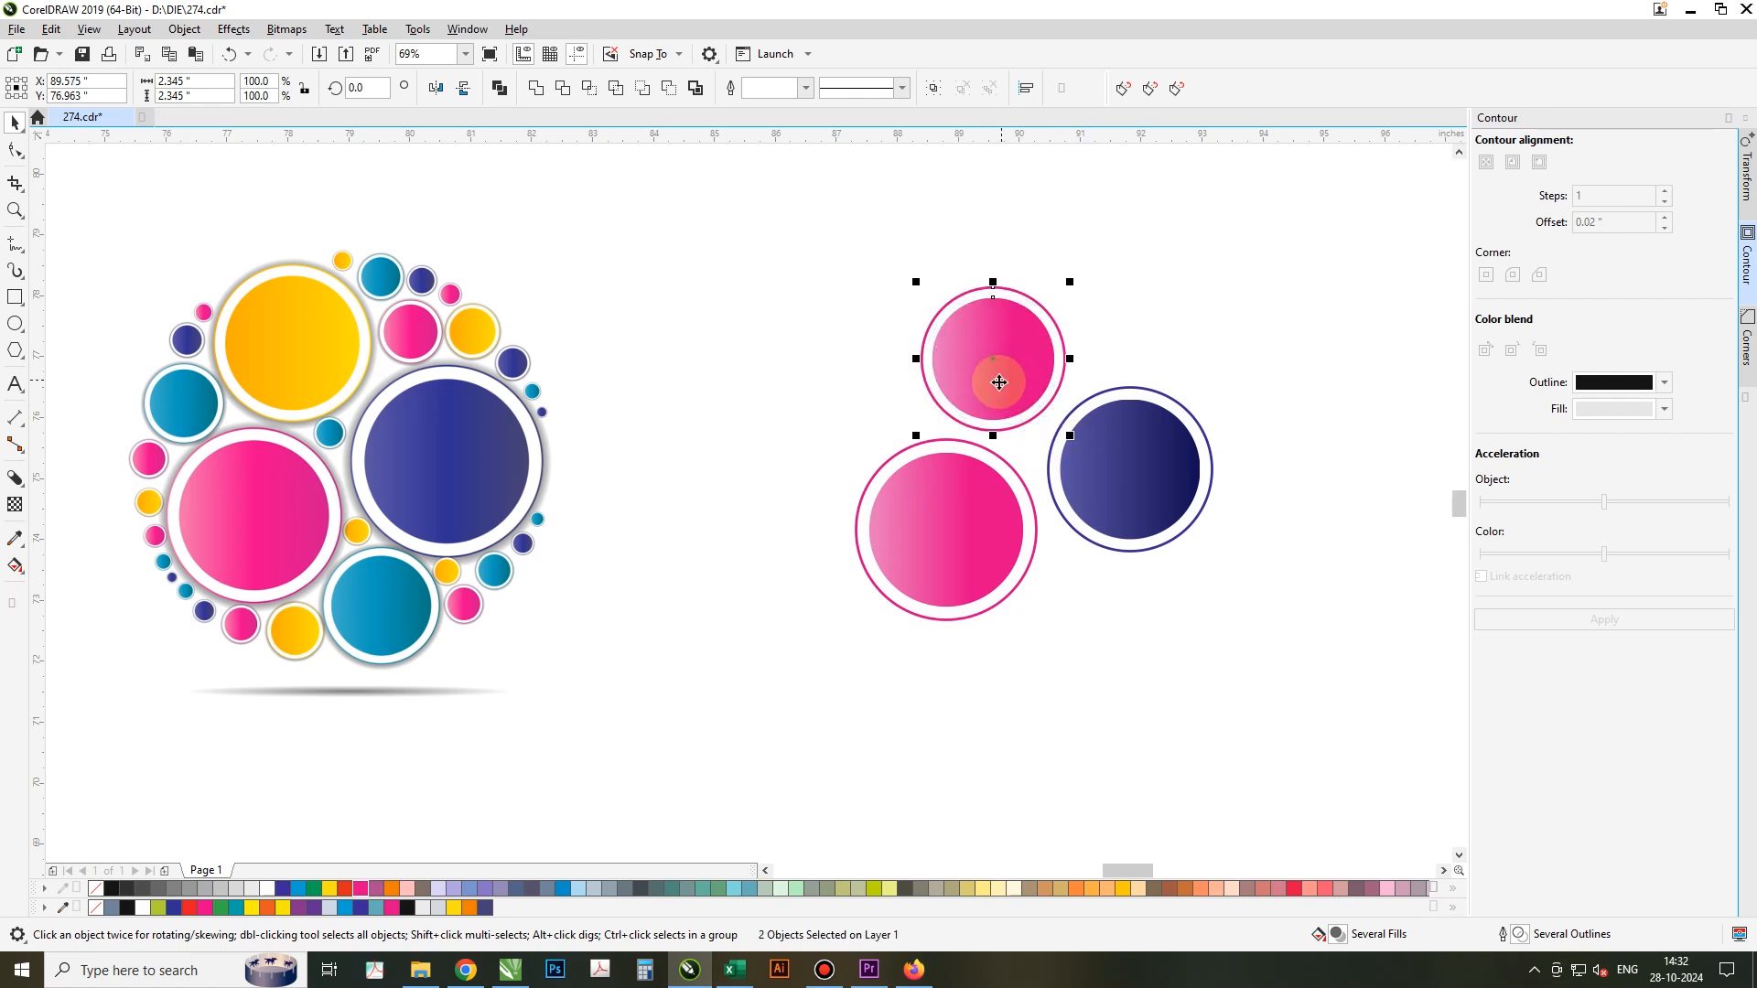
key("g")
left_click(1024, 337)
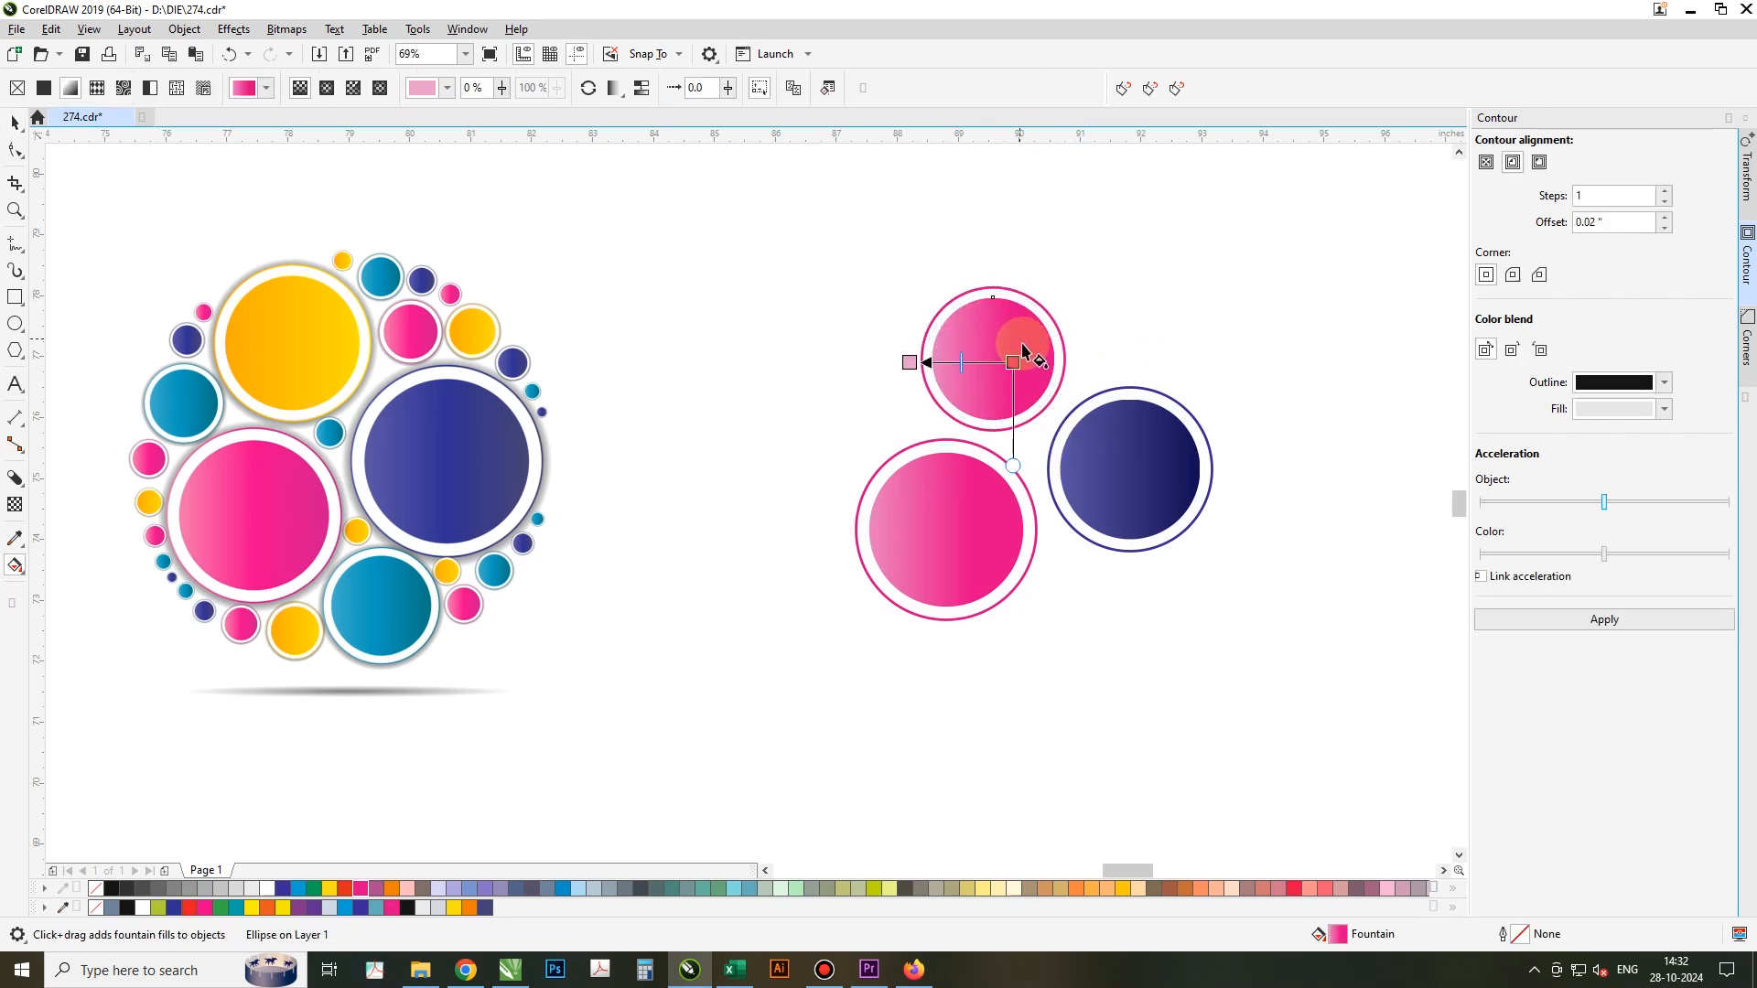
left_click(1013, 362)
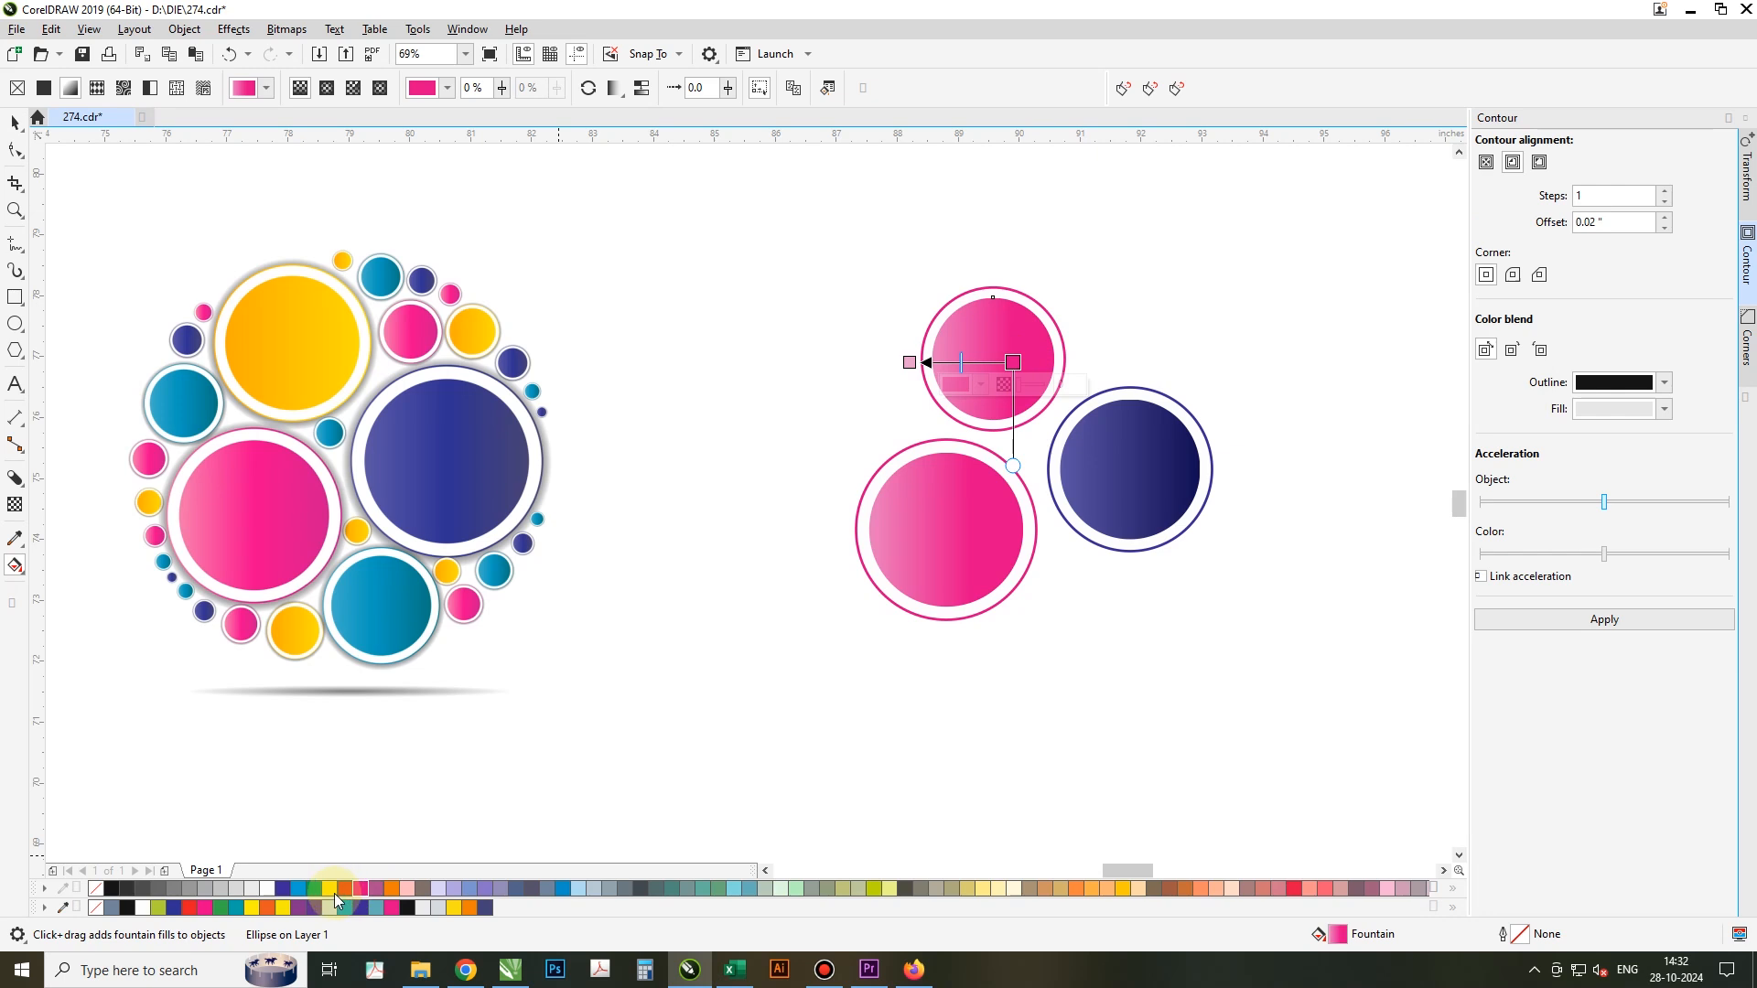
left_click(909, 363)
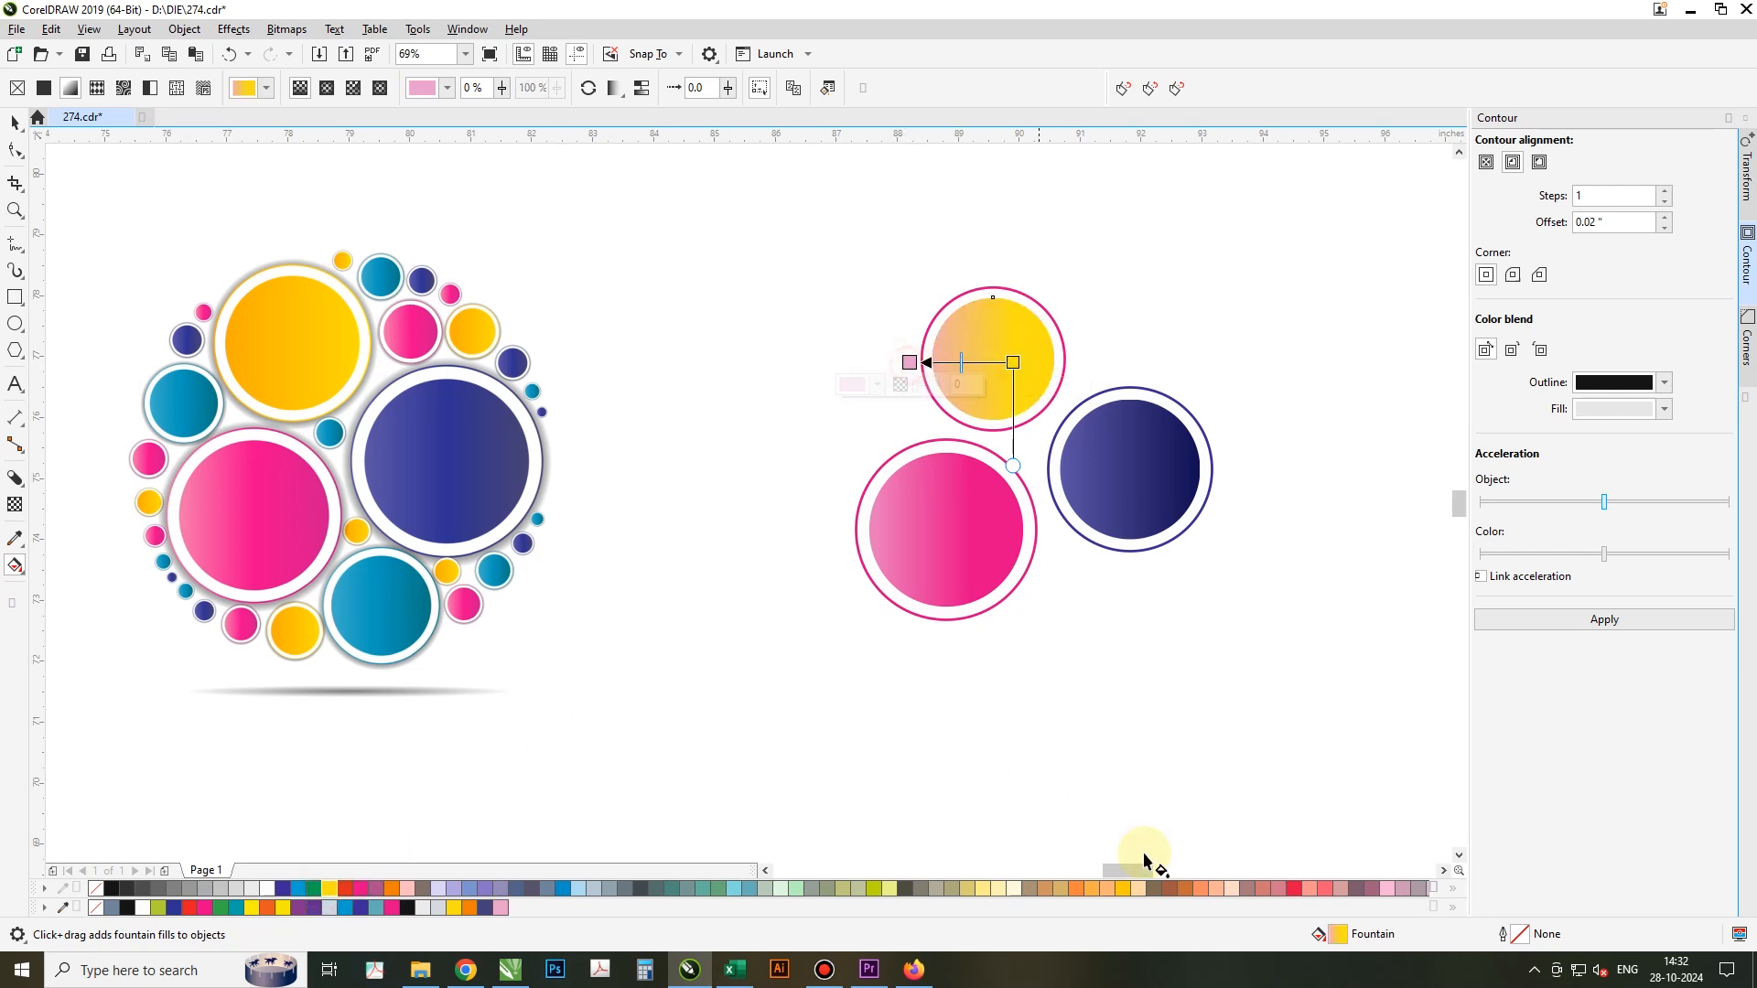
left_click(1076, 888)
left_click_drag(1013, 363, 1053, 365)
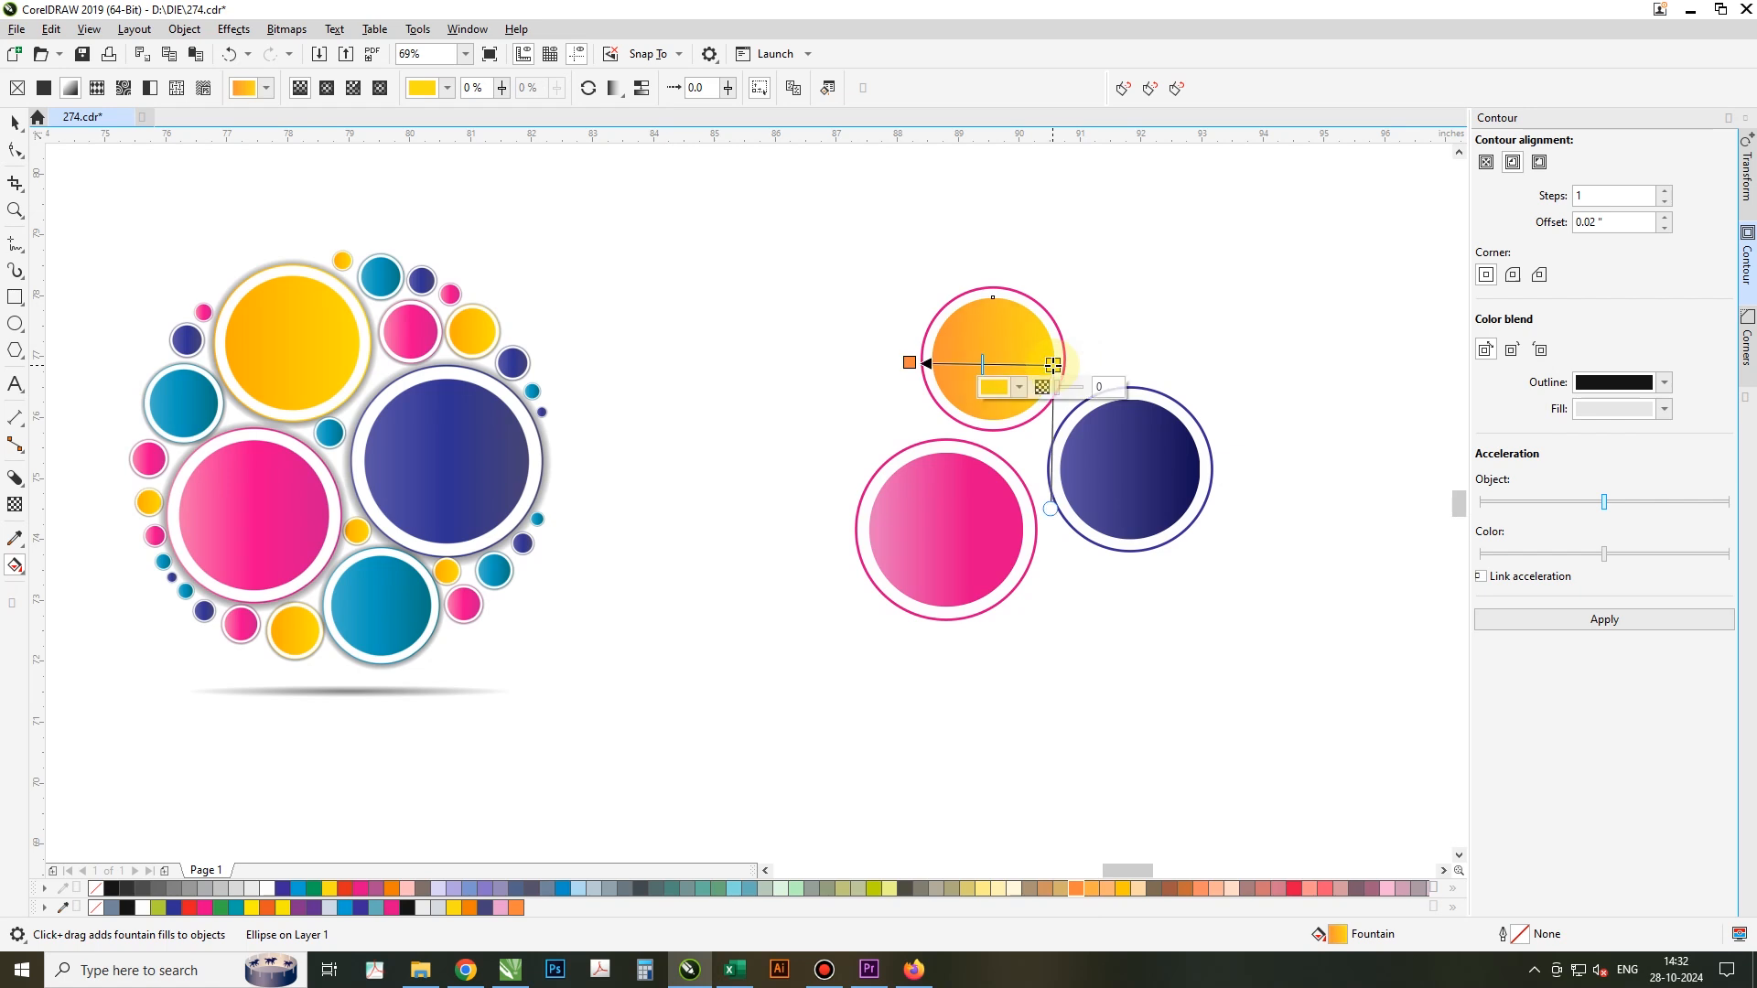
Step: Change the upper outer circle's outline to orange
key("space")
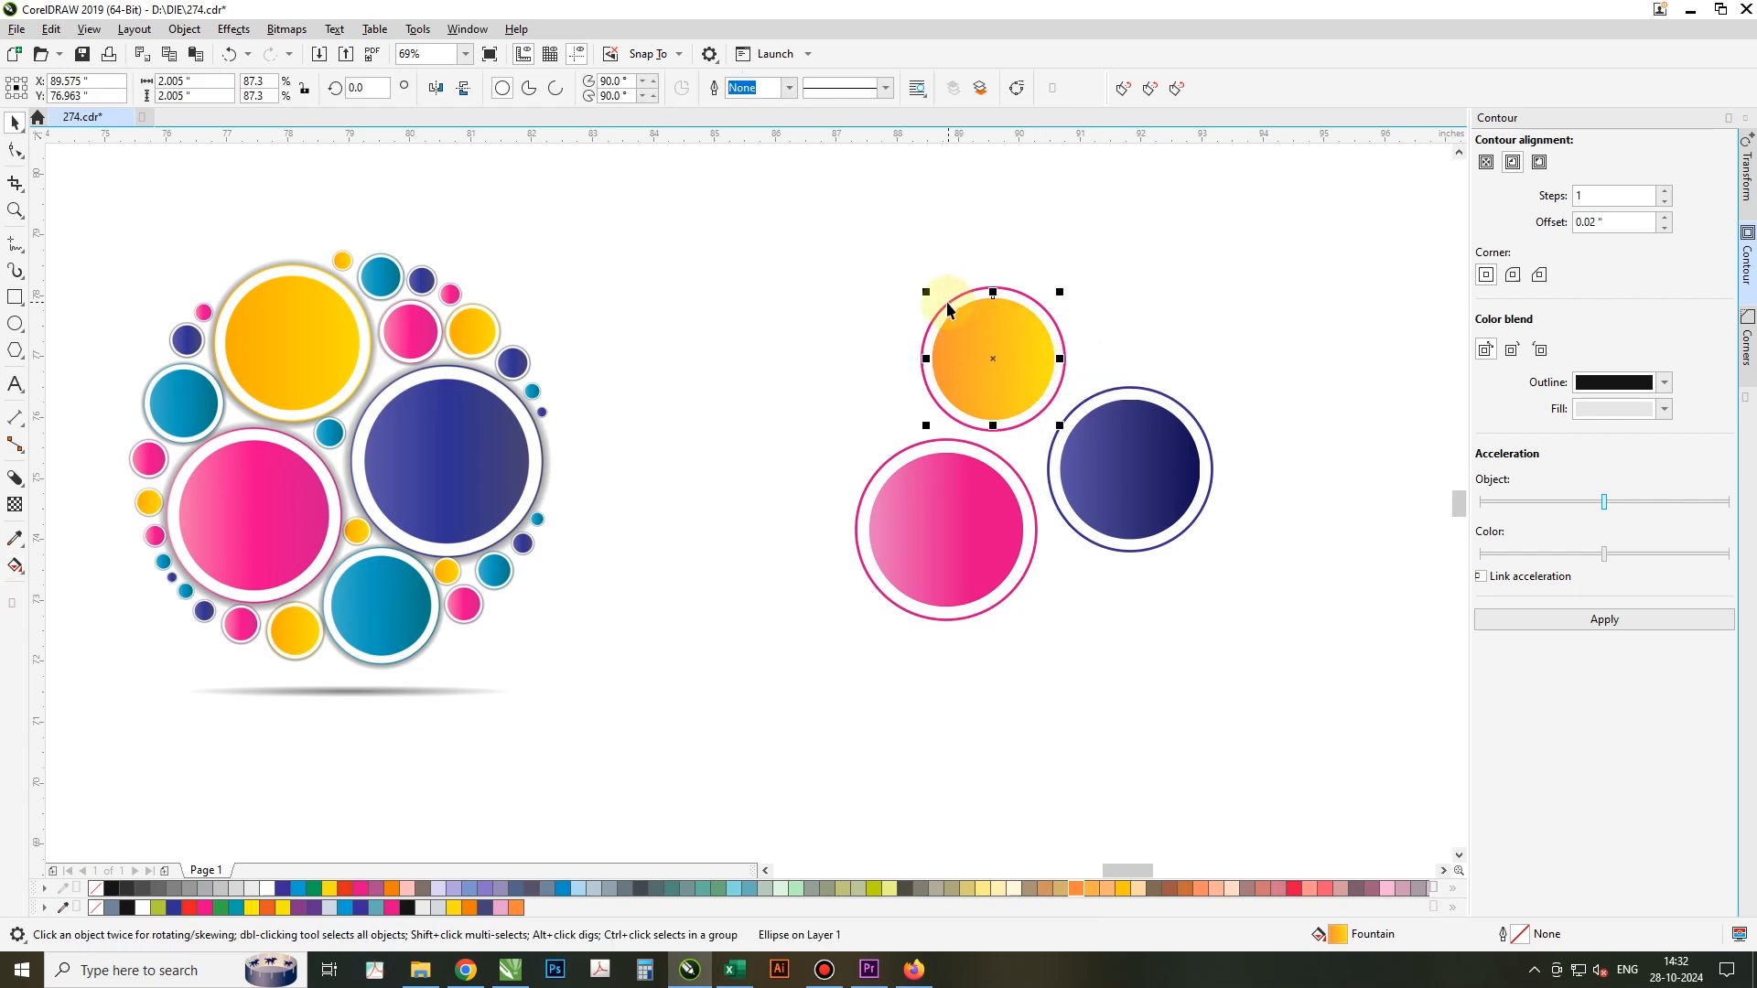
left_click(952, 308)
right_click(1079, 883)
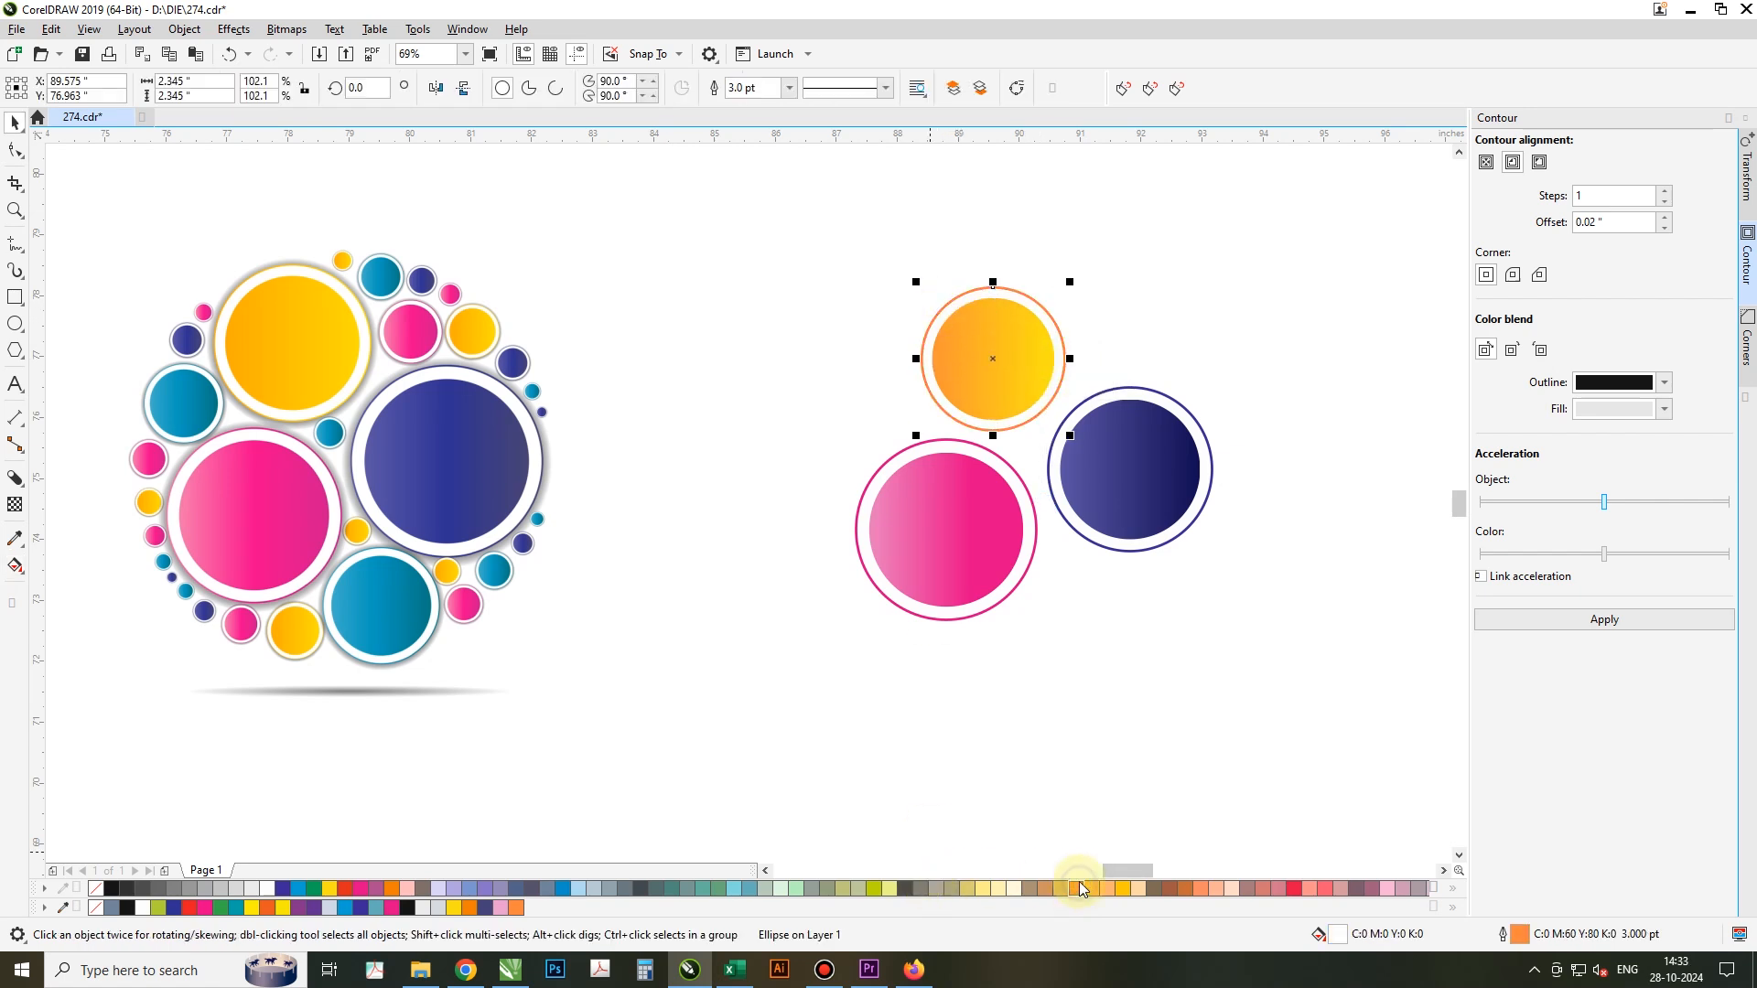
Step: Duplicate the orange circle pair below the magenta and blue circles and shrink the copy to about 1.93 inches wide
left_click(985, 353, "shift")
left_click_drag(985, 353, 1088, 631)
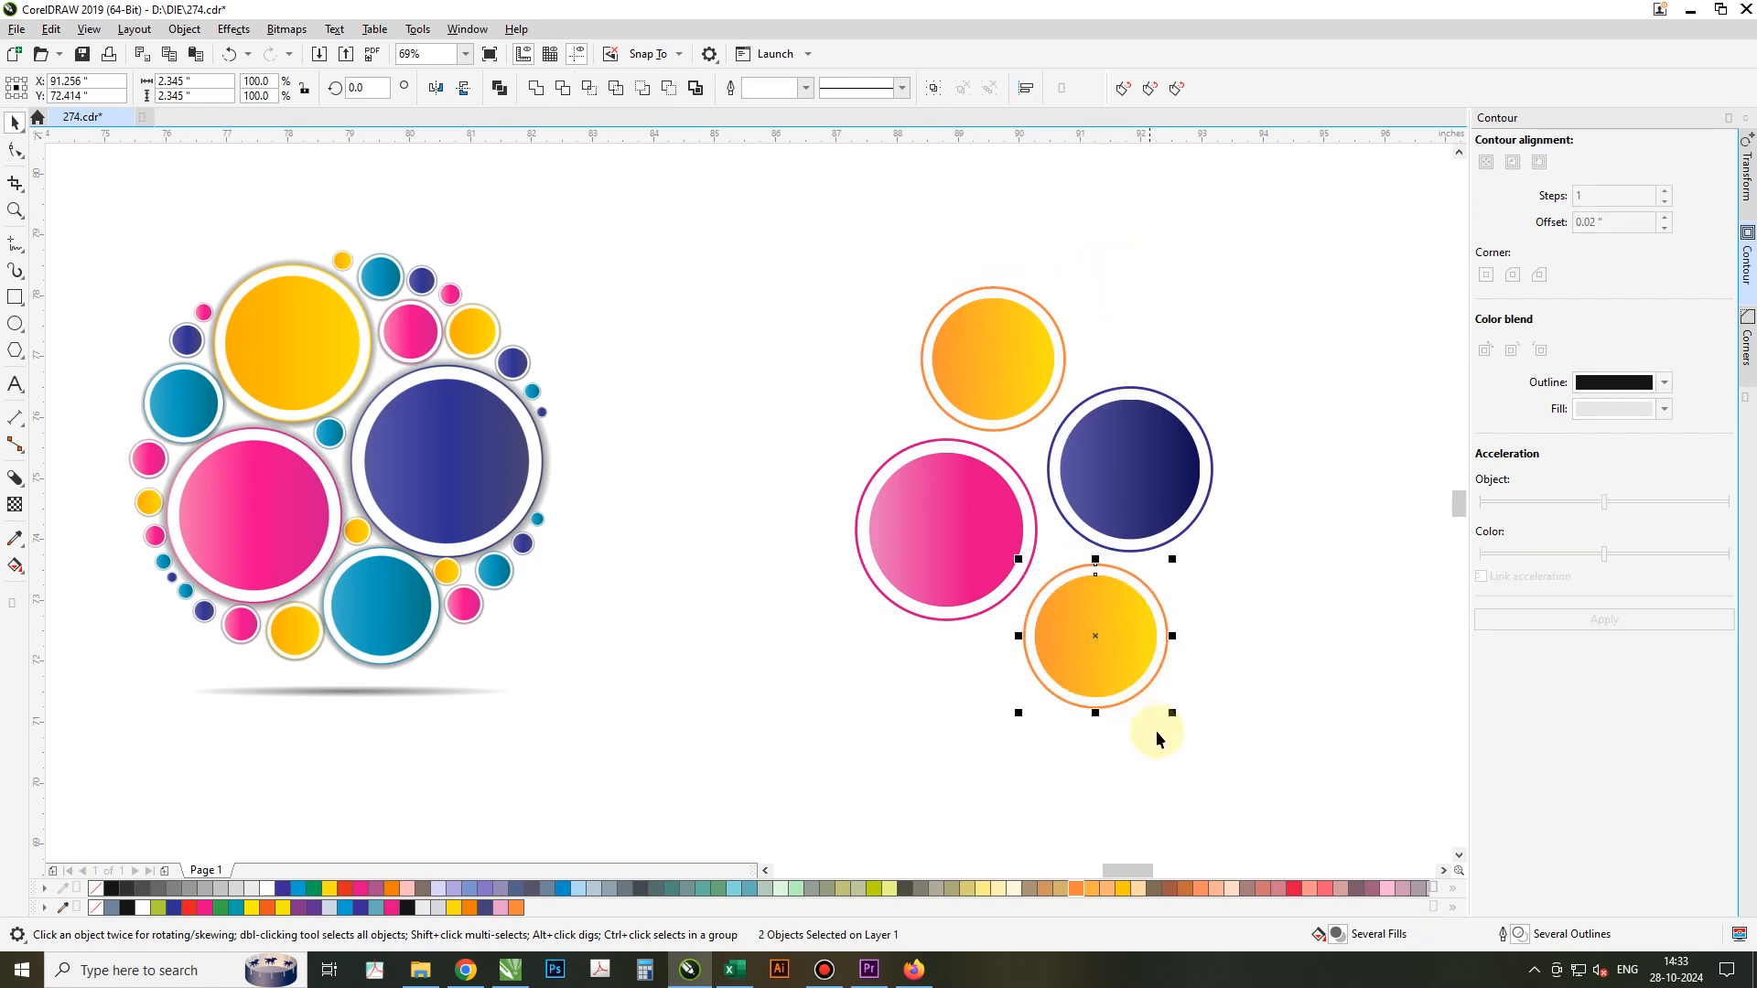
left_click_drag(1171, 718, 1146, 723)
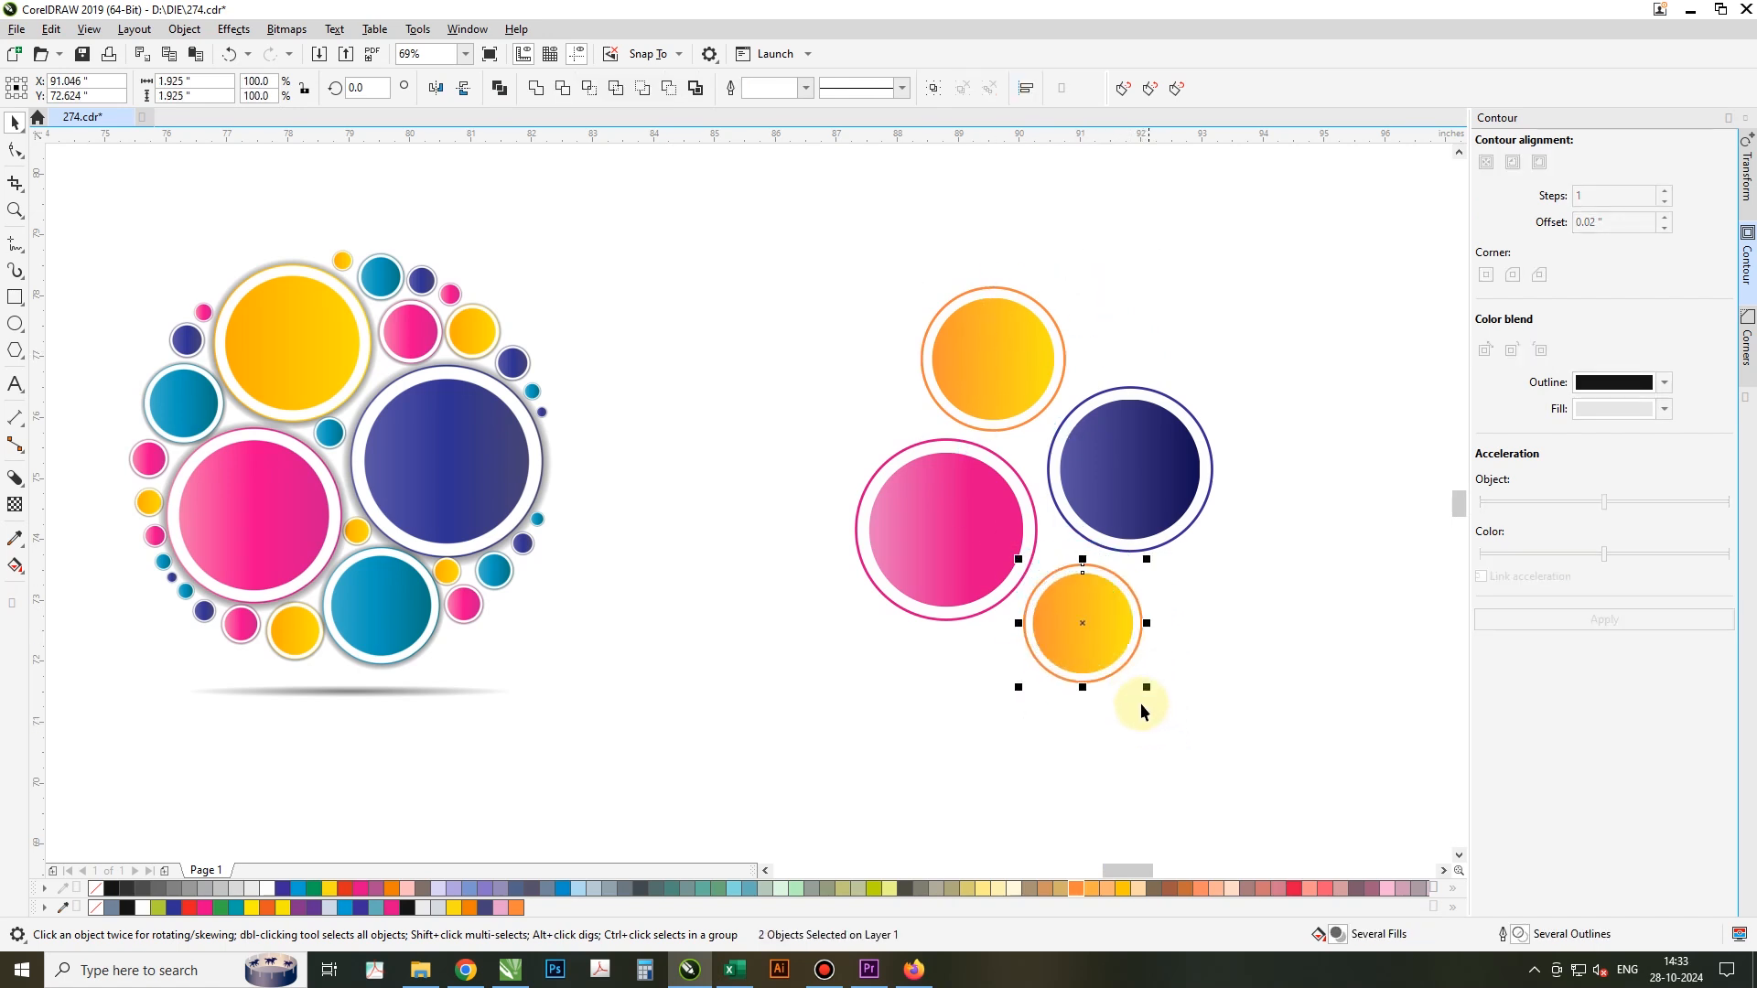
left_click_drag(1109, 644, 1116, 643)
left_click(1144, 734)
Step: Recolour the lower orange inner circle's gradient from light teal at left to dark teal at right
left_click(1106, 633)
key("g")
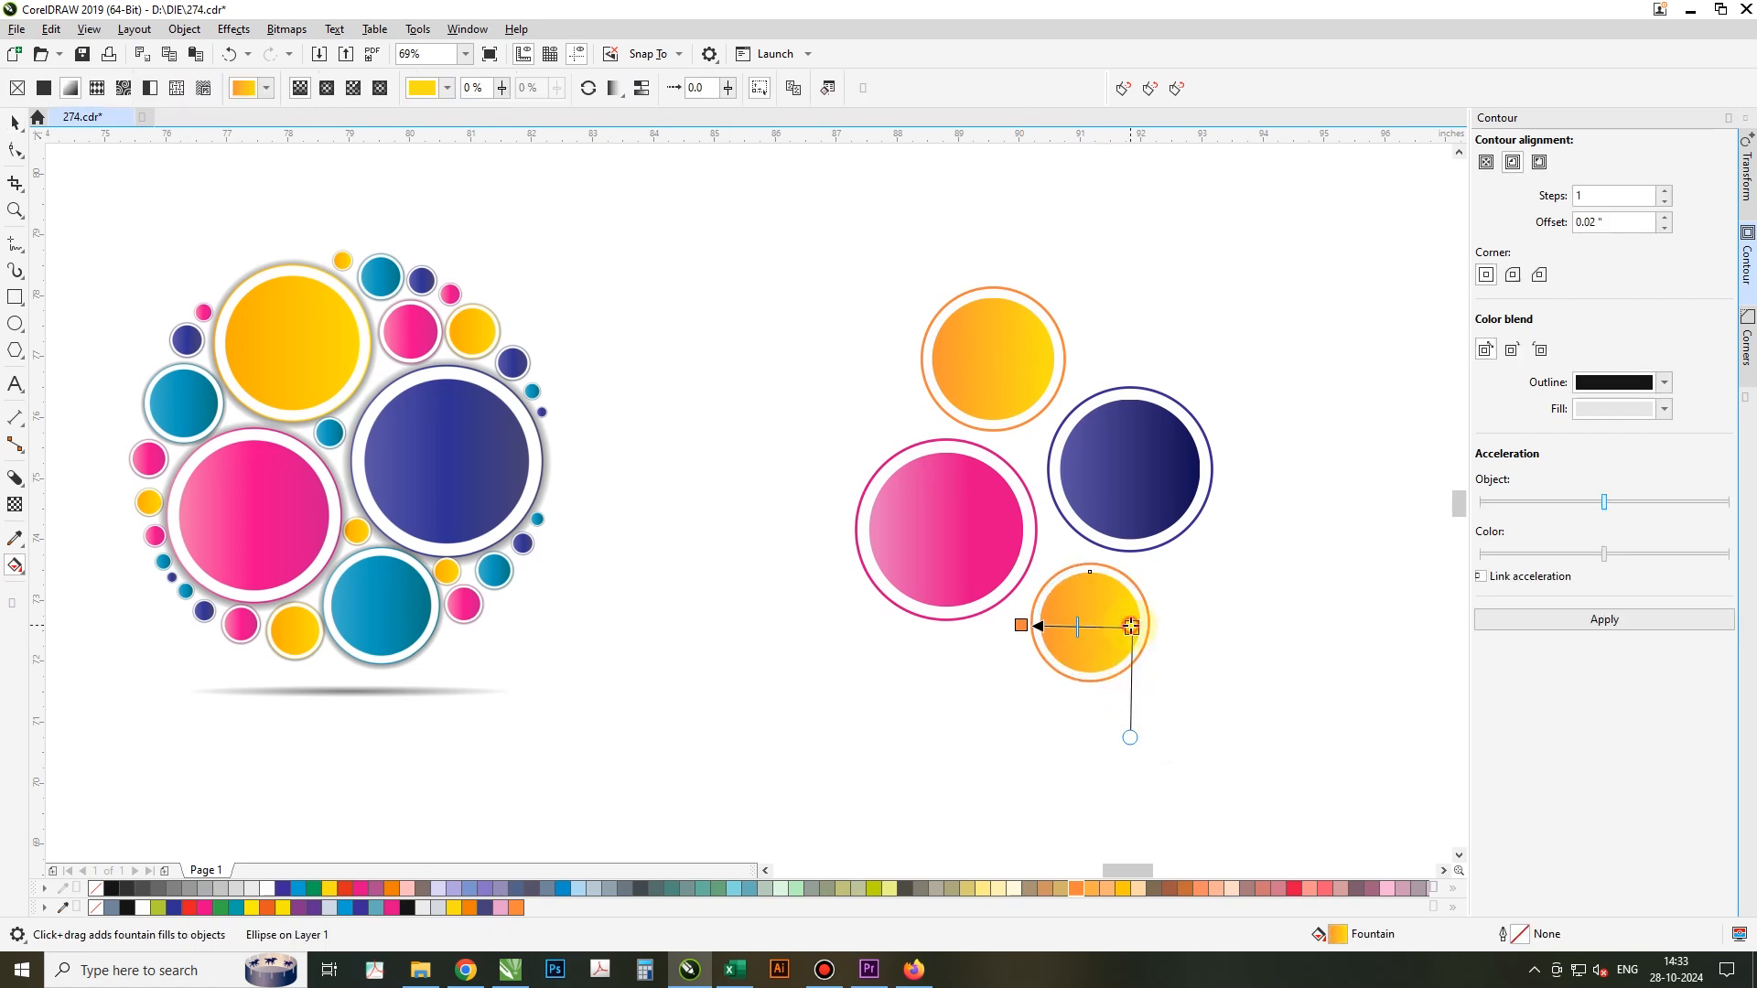
left_click(752, 889)
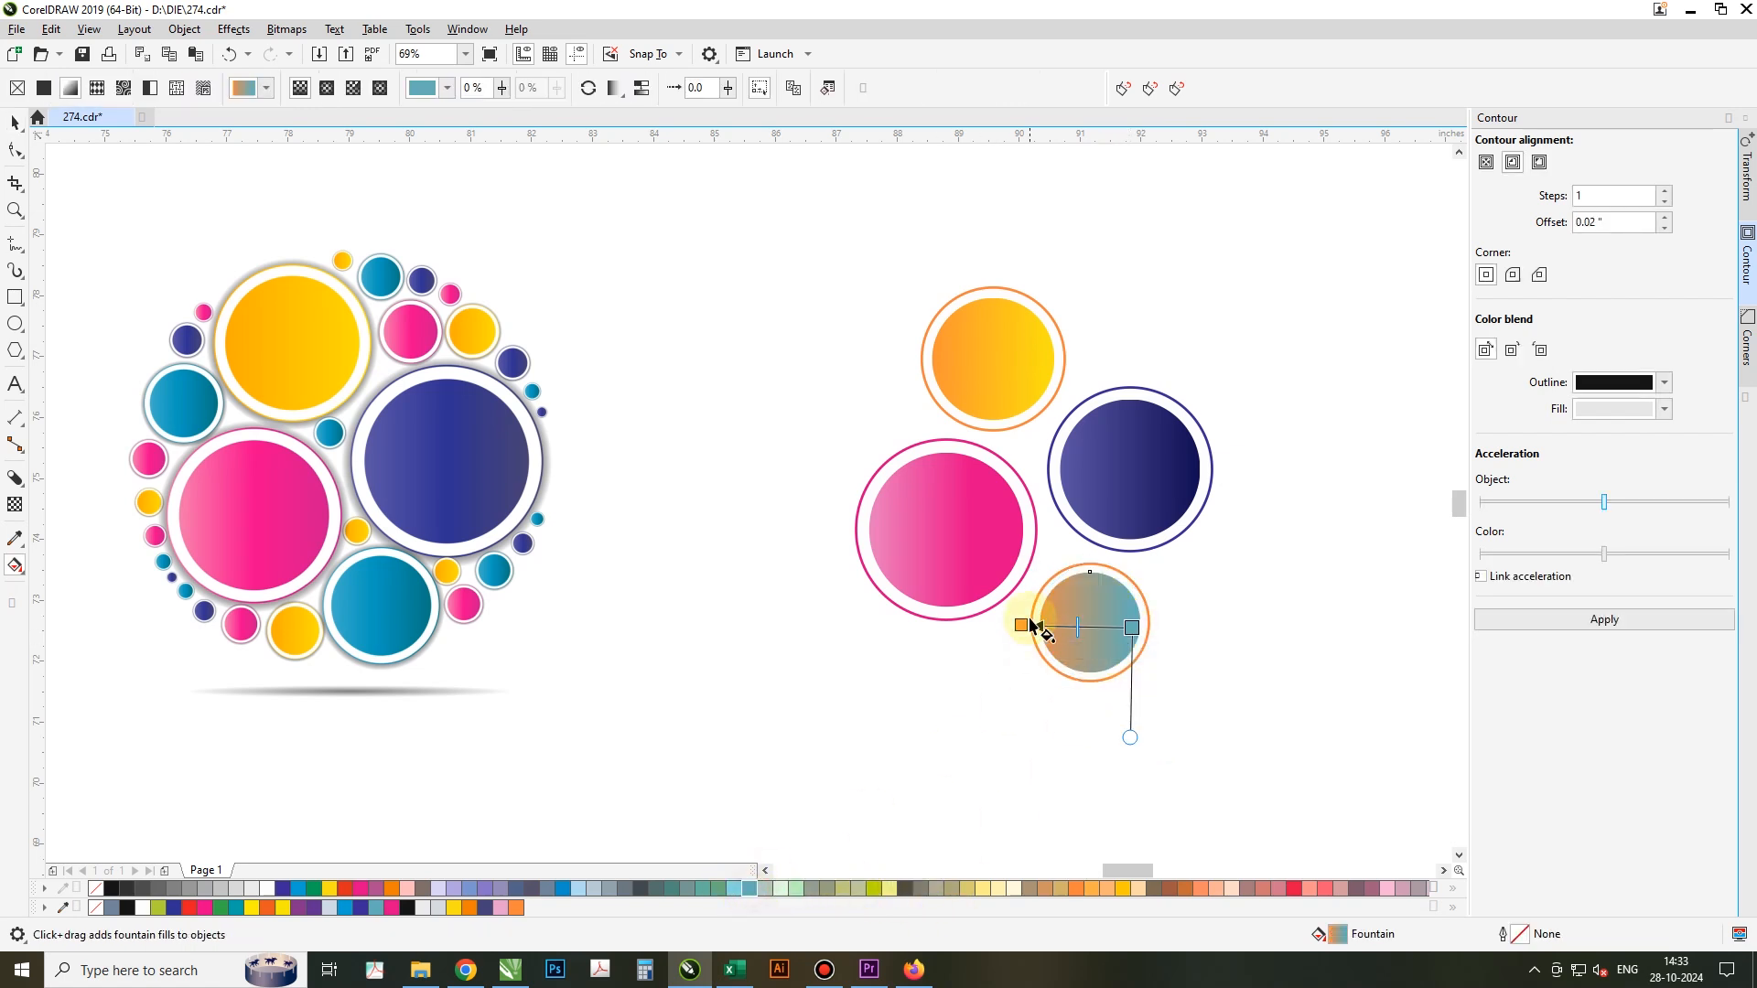
left_click(1021, 625)
left_click(752, 888)
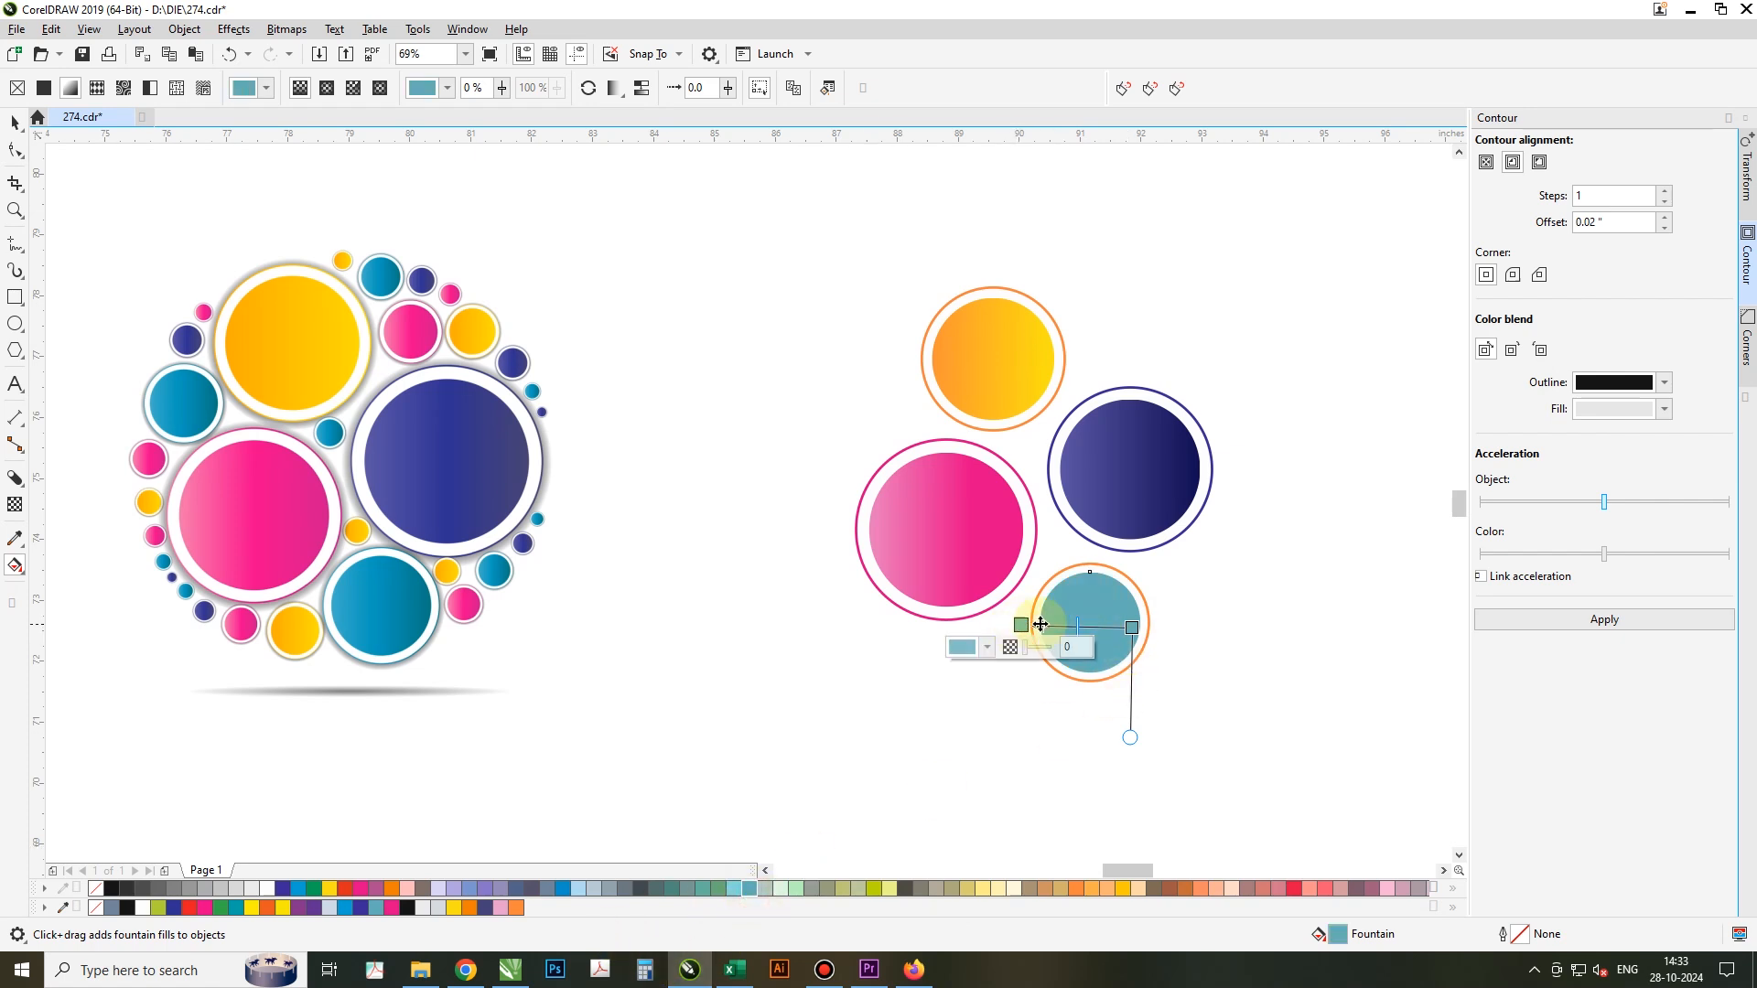
left_click(1132, 628)
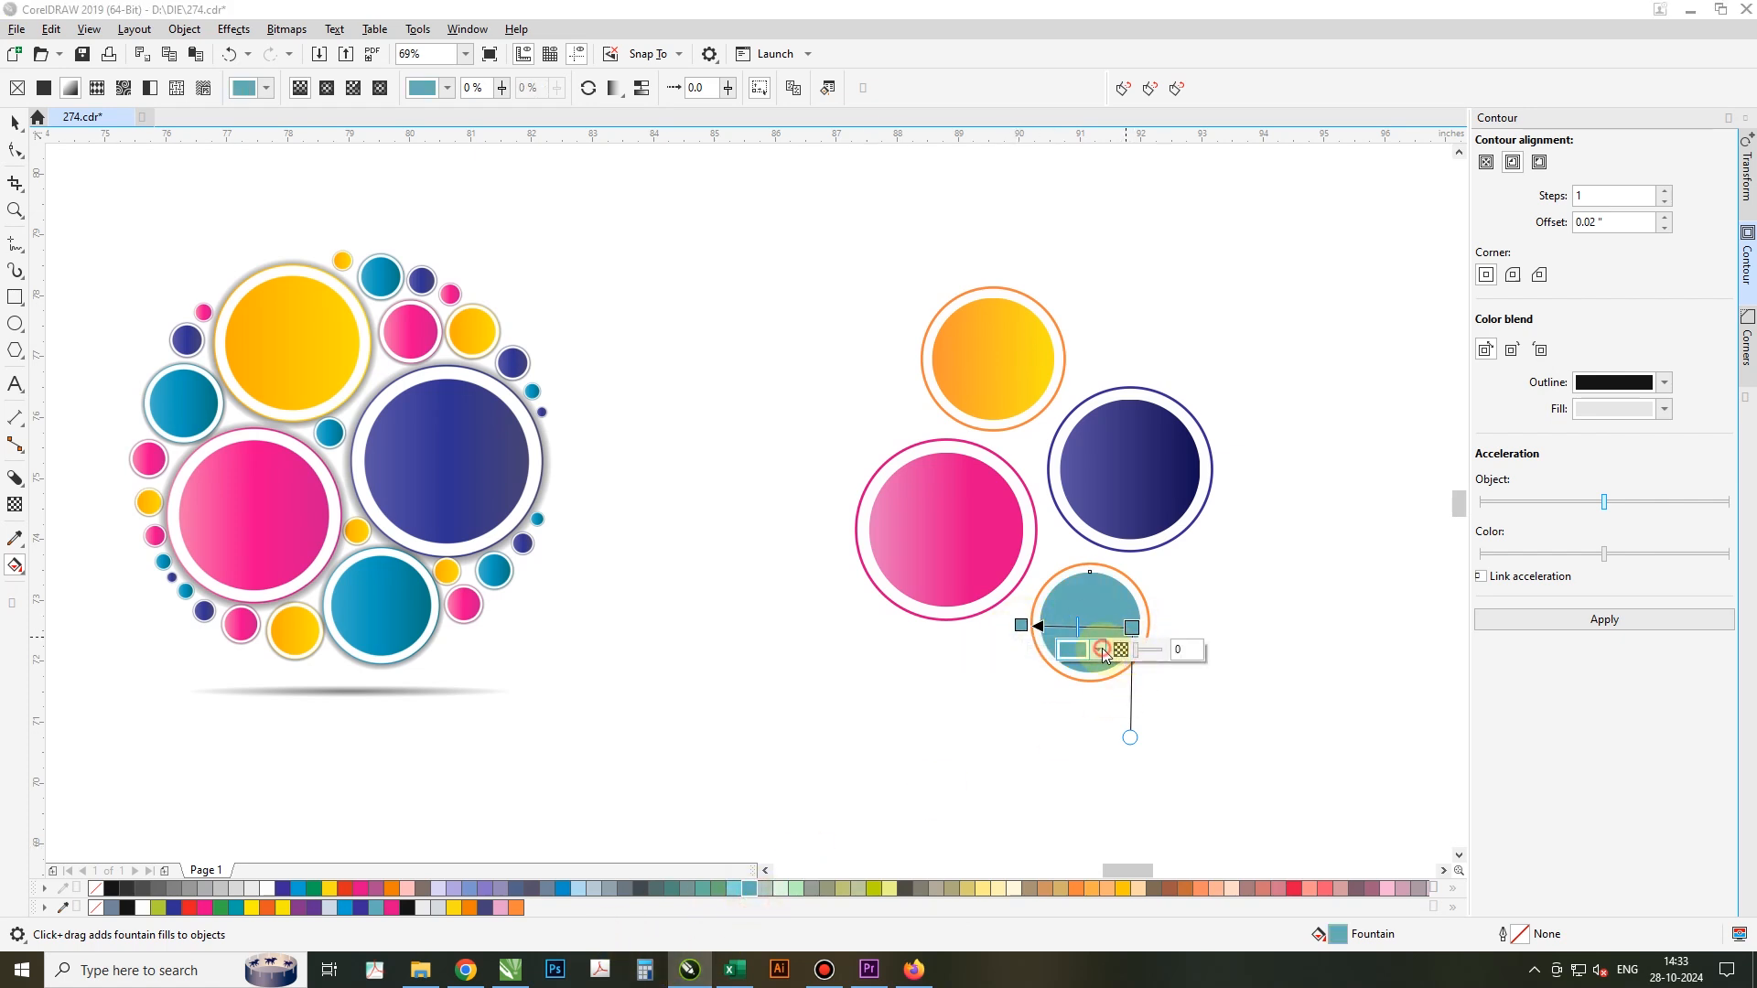
left_click(1096, 649)
left_click_drag(1134, 464, 1167, 494)
left_click(1266, 353)
Step: Change the lower outer circle's outline from orange to light teal
left_click(15, 122)
left_click(1142, 651)
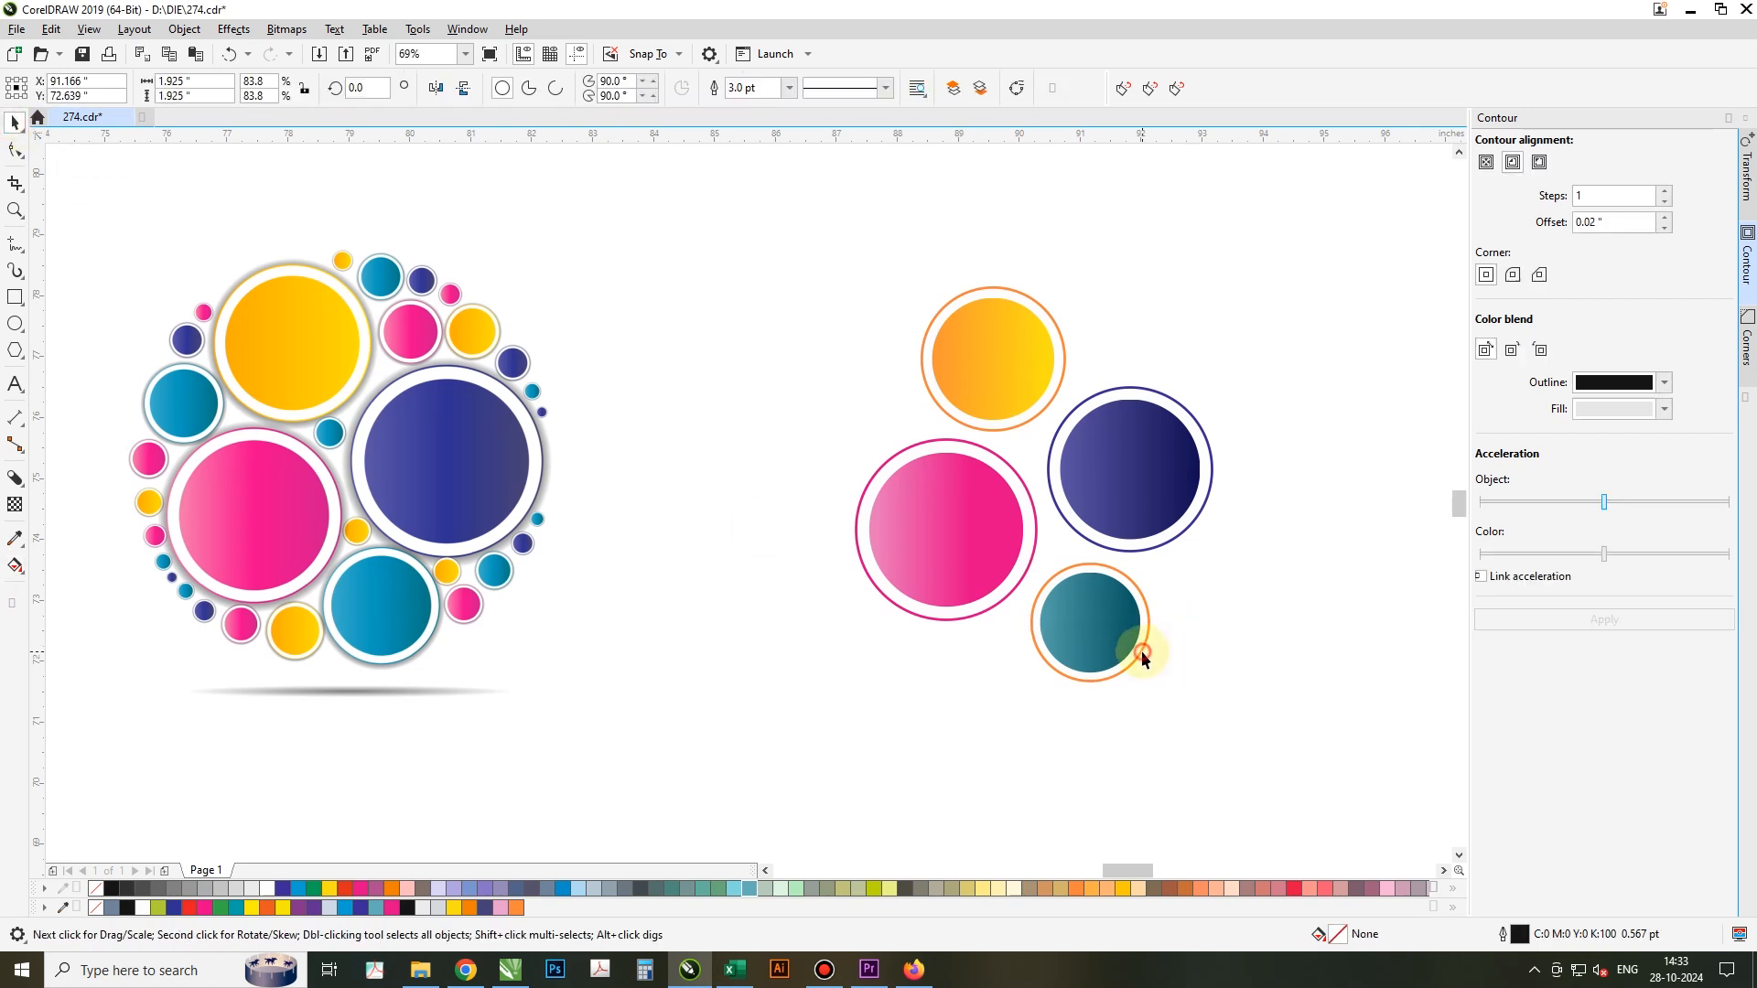
left_click(1324, 717)
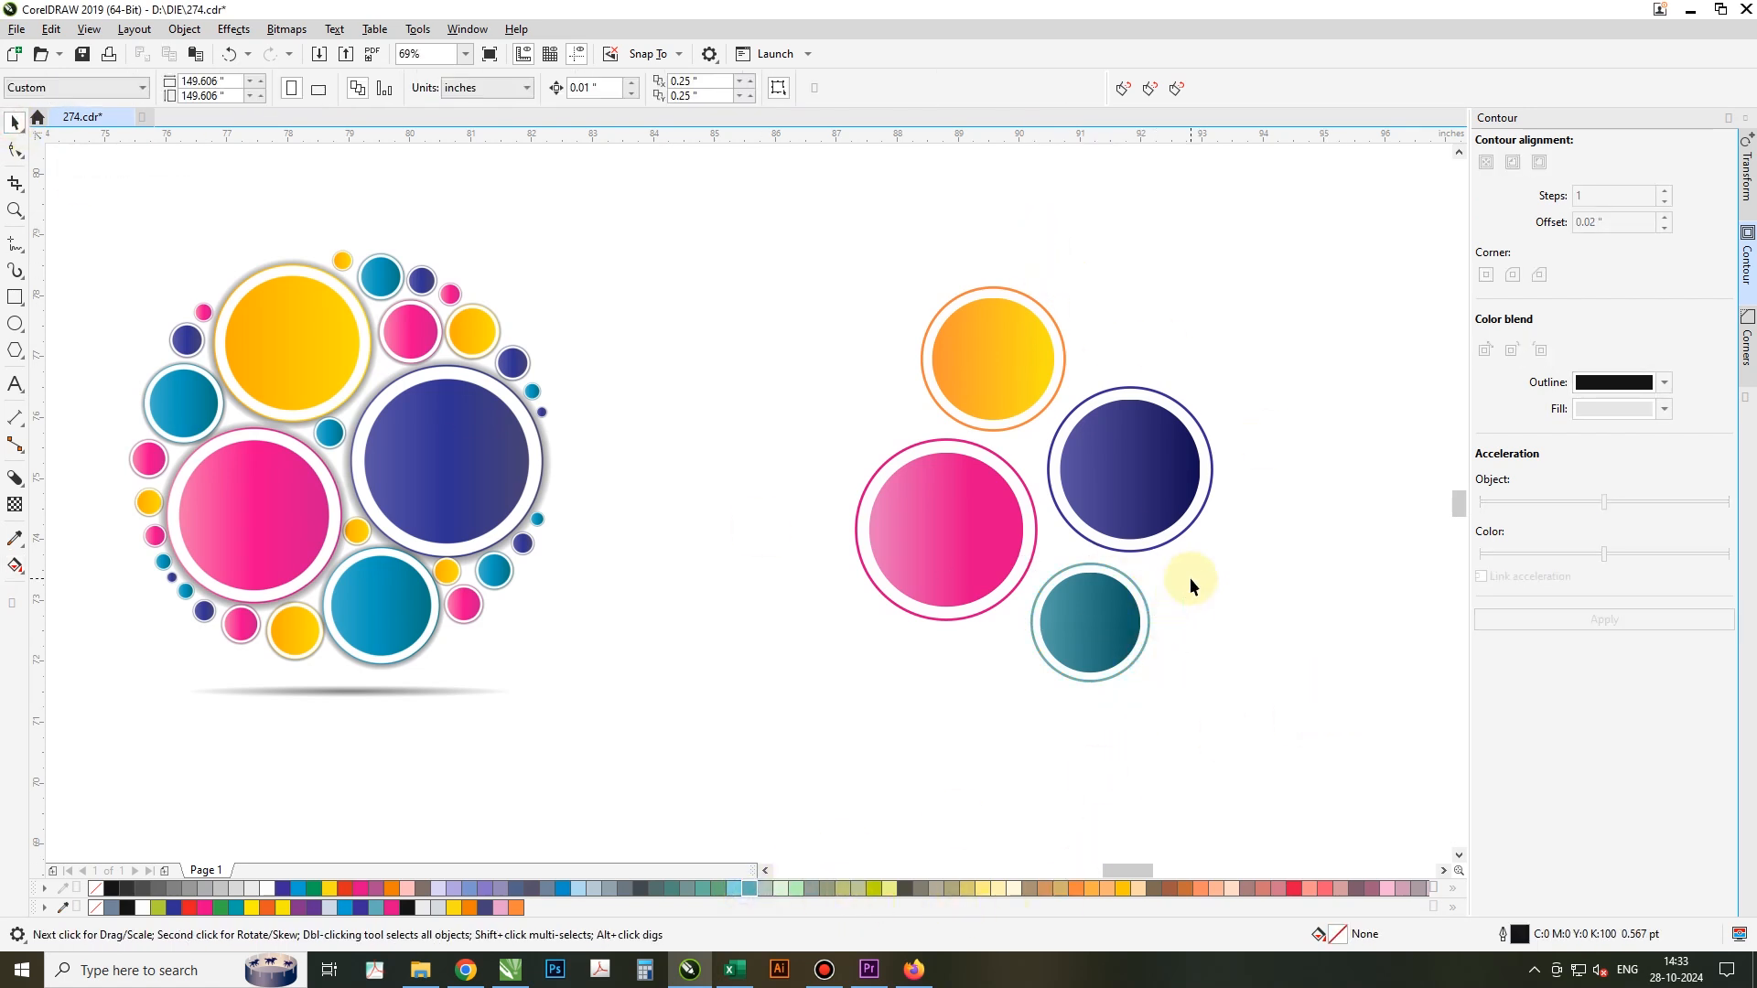
Step: Duplicate the teal circle pair into the gap between the orange, magenta and blue circles and shrink the copy to about 0.48 inches wide
left_click(1117, 628)
left_click_drag(1117, 628, 1061, 472)
left_click_drag(1103, 531, 1068, 568)
left_click_drag(1038, 468, 1068, 502)
Step: Give the small teal pair's outer circle a thinner outline to suit its reduced size
scroll(1026, 453, "up", 2)
scroll(1031, 463, "down", 2)
scroll(1023, 458, "up", 2)
left_click(1055, 417)
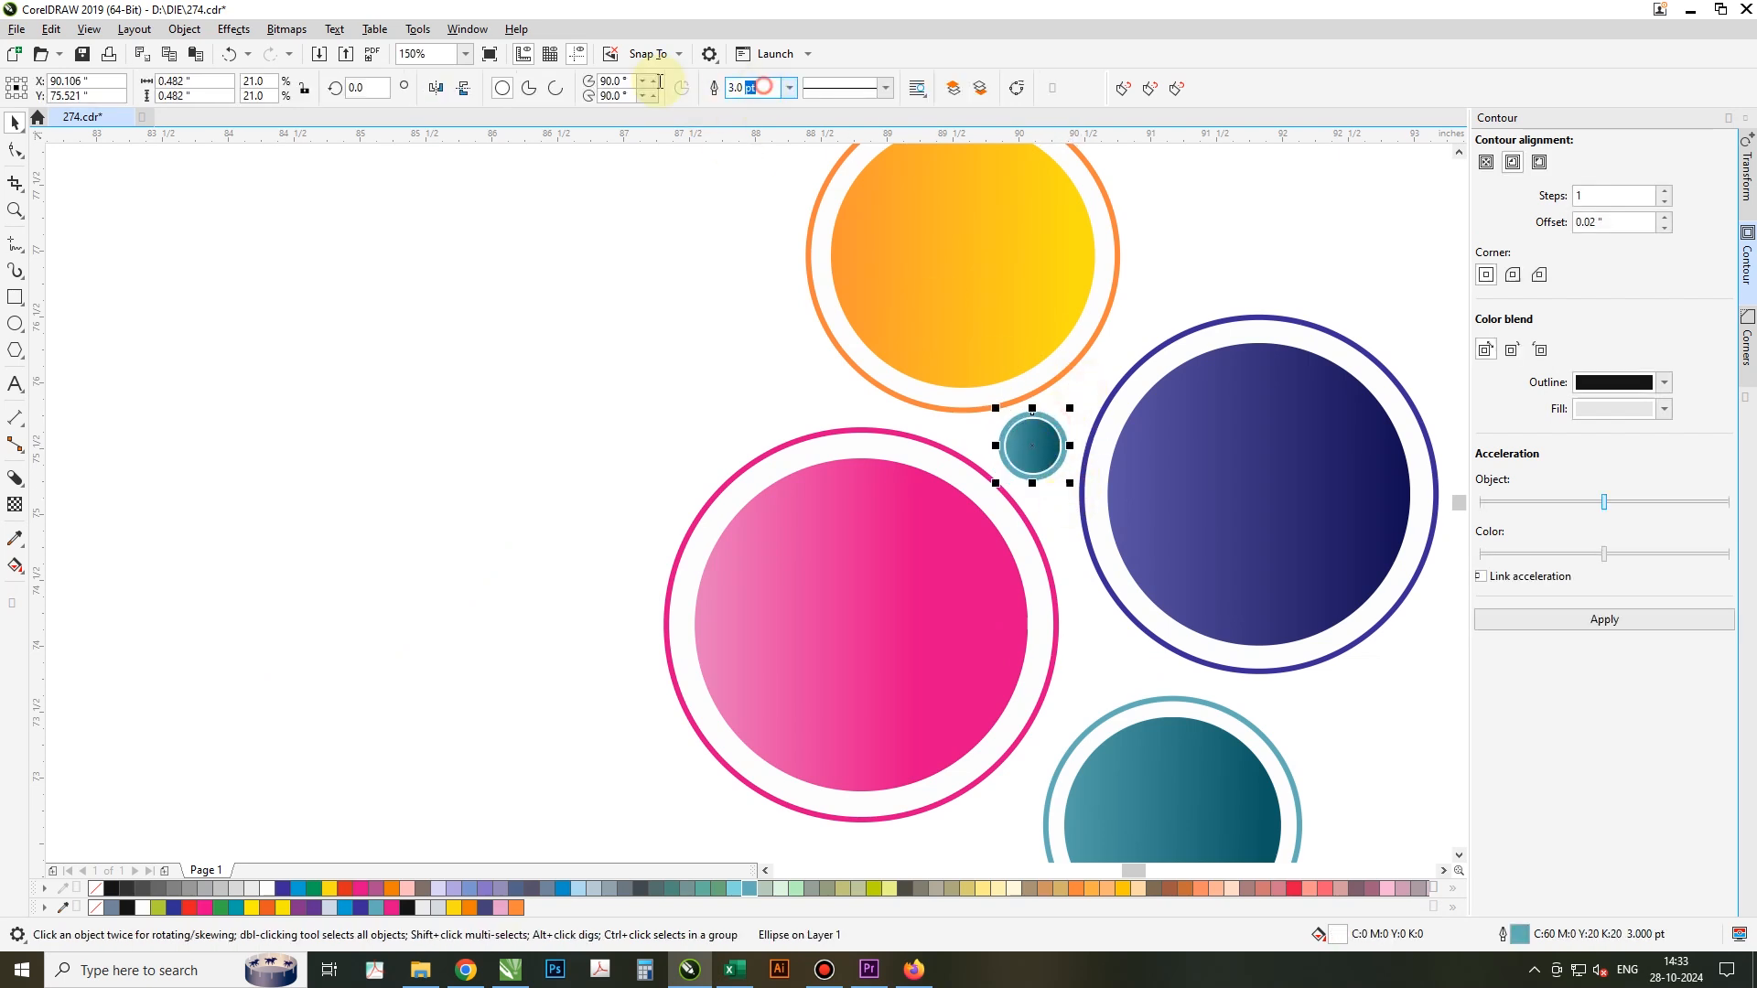
key("Return")
Step: Enable Scale with object in the outline settings of all the circles in the new cluster
scroll(1051, 379, "down", 1)
left_click_drag(1073, 372, 998, 459)
left_click(1062, 221)
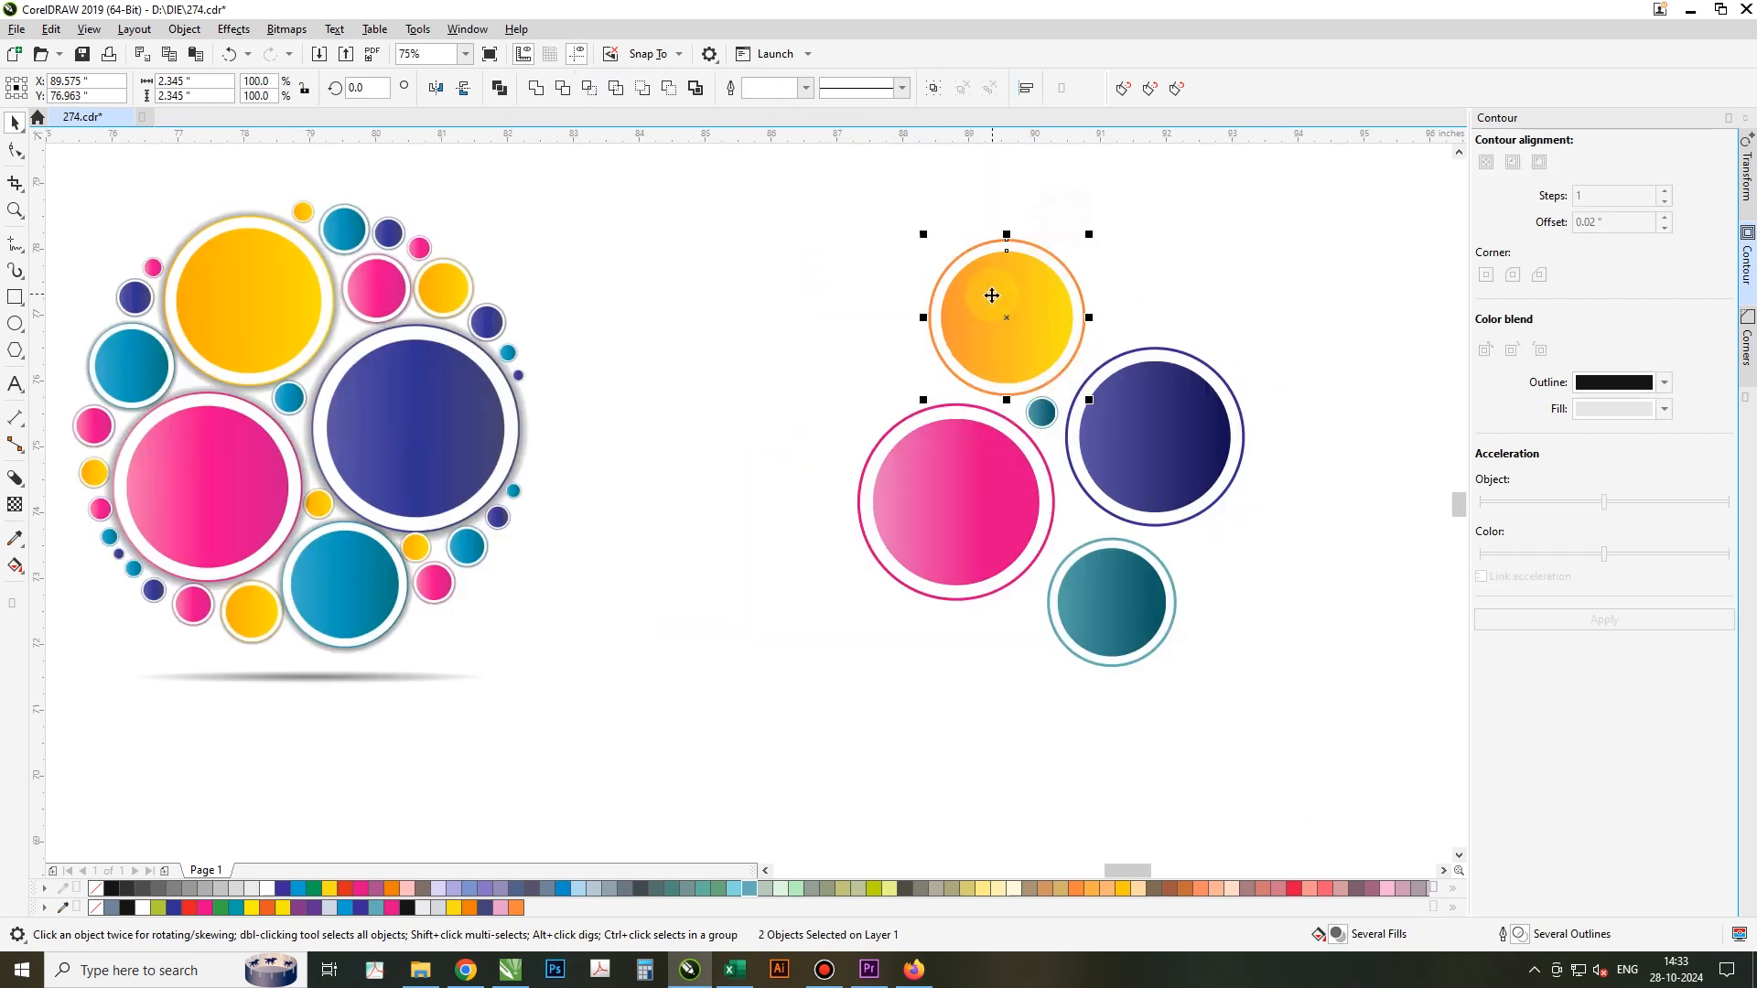
key("F12")
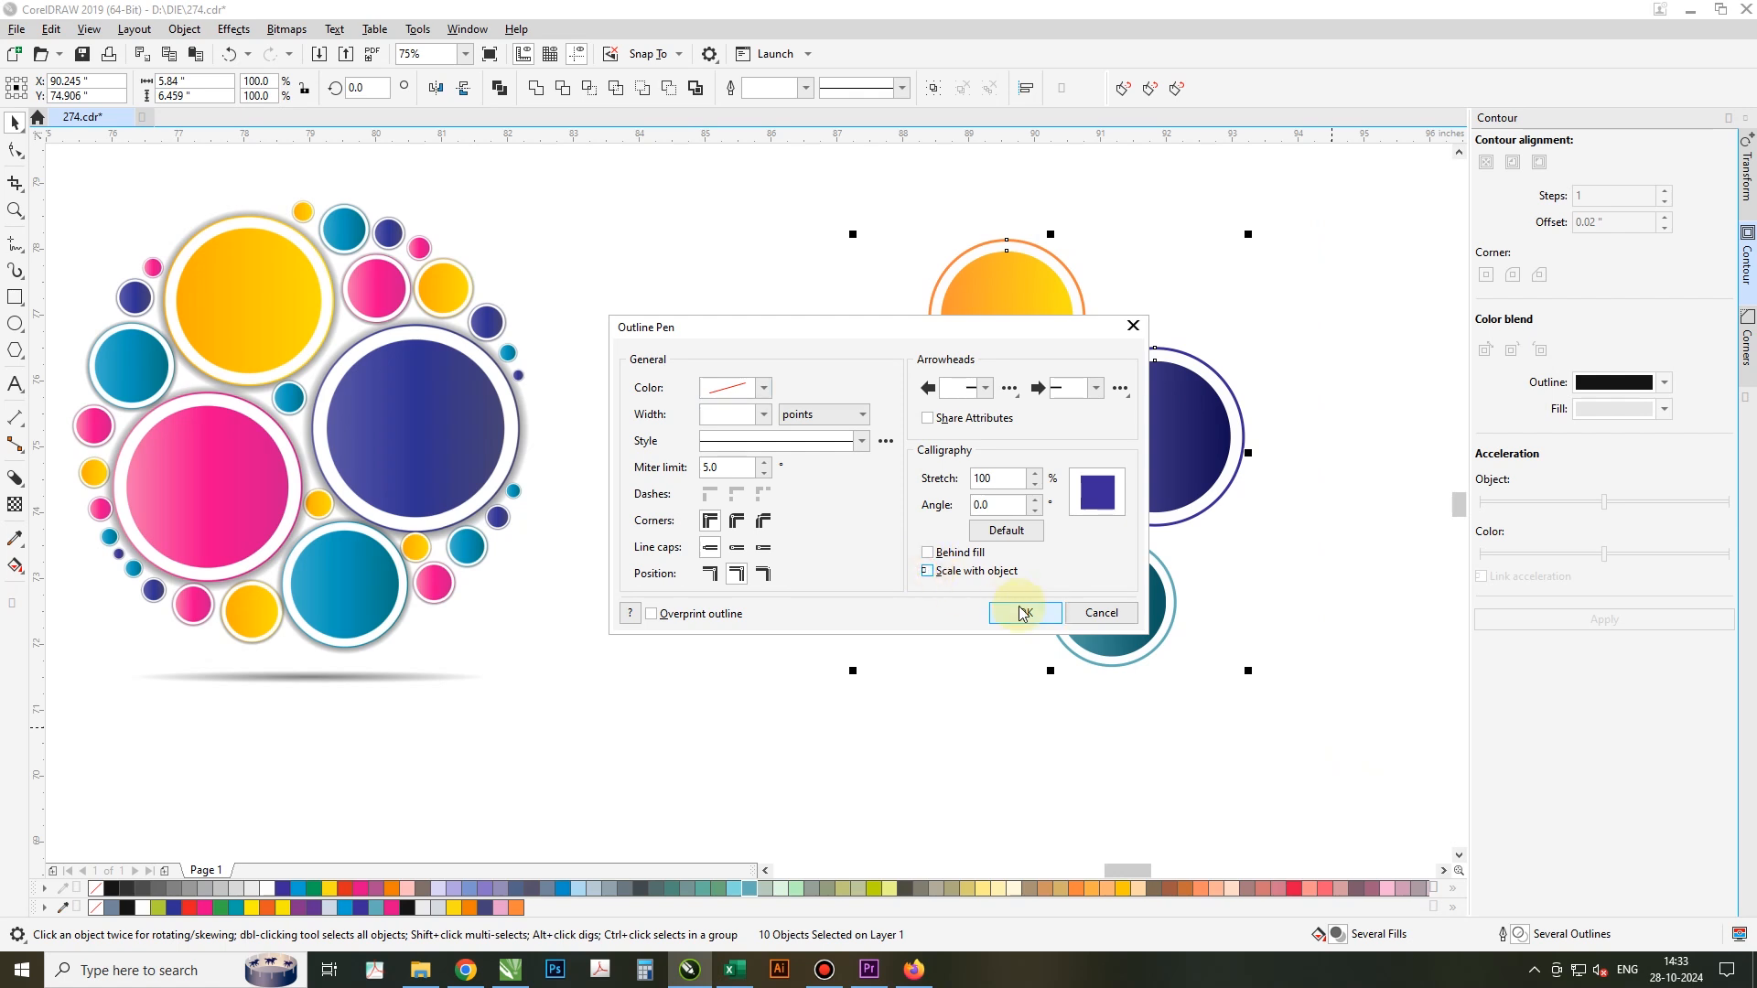
left_click(1023, 612)
Step: Place two orange pair copies about 0.53 inches wide, one between the magenta, blue and teal circles and one at the blue and teal circles' outer gap
left_click_drag(997, 313, 1252, 829)
left_click_drag(1226, 631, 1086, 541)
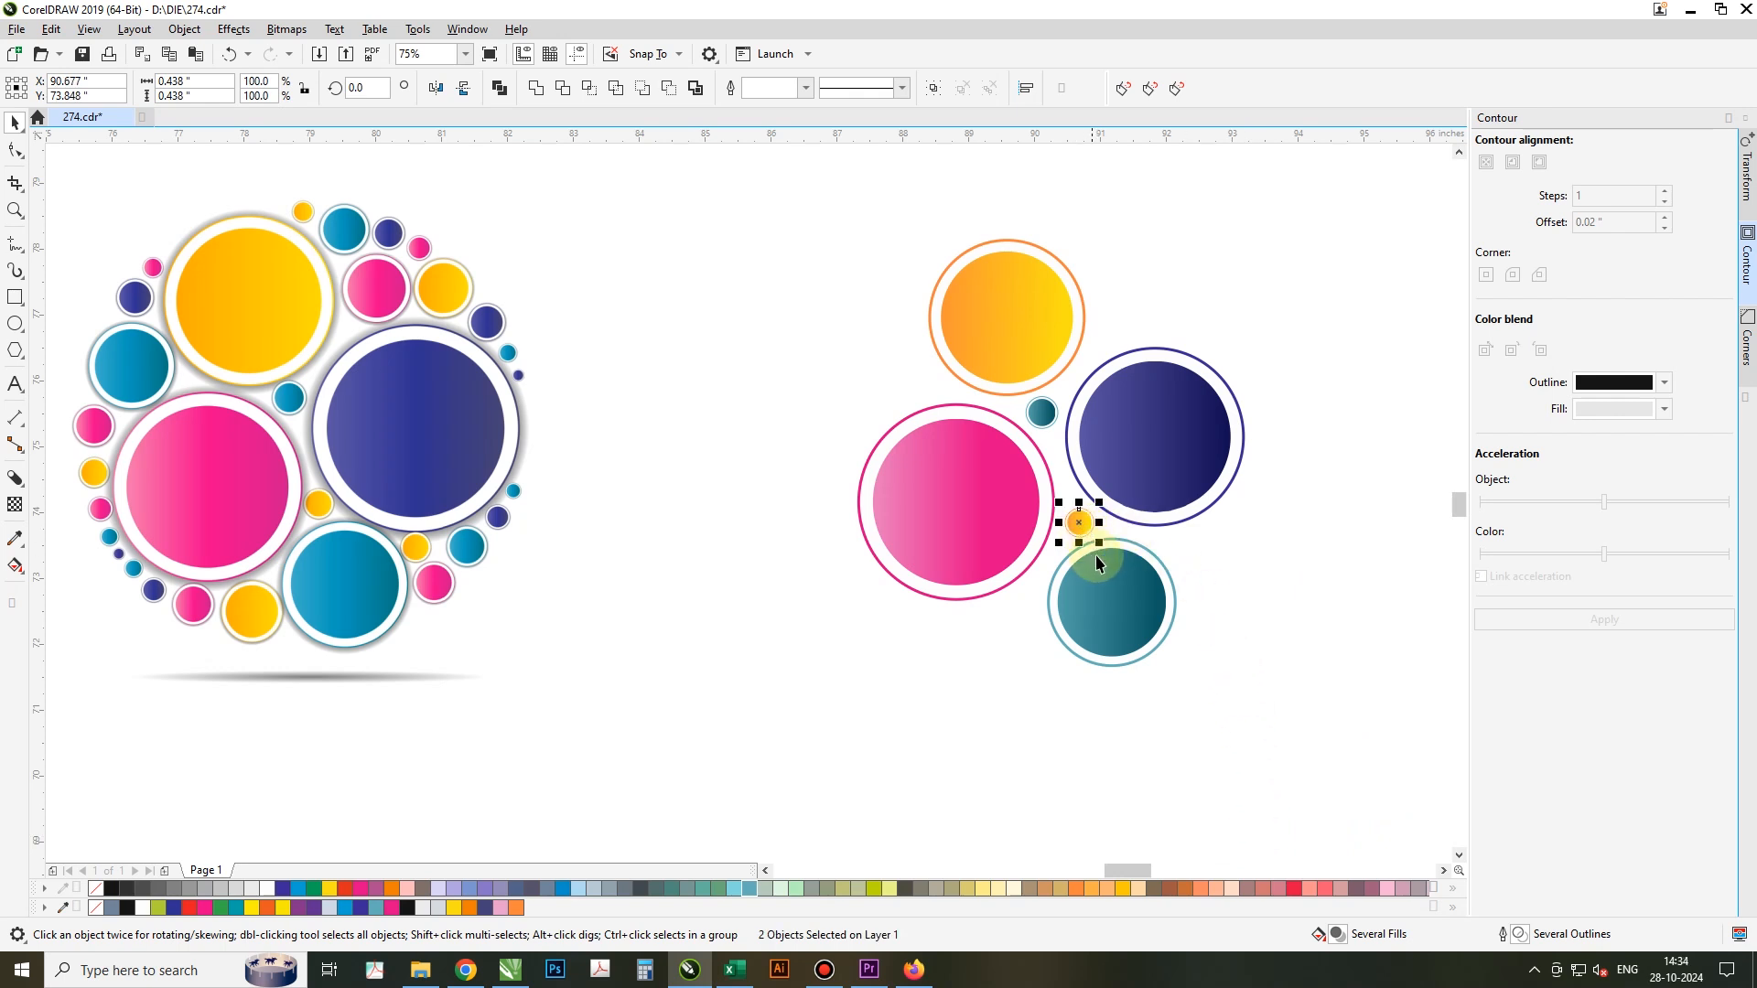
left_click_drag(1081, 525, 1185, 555)
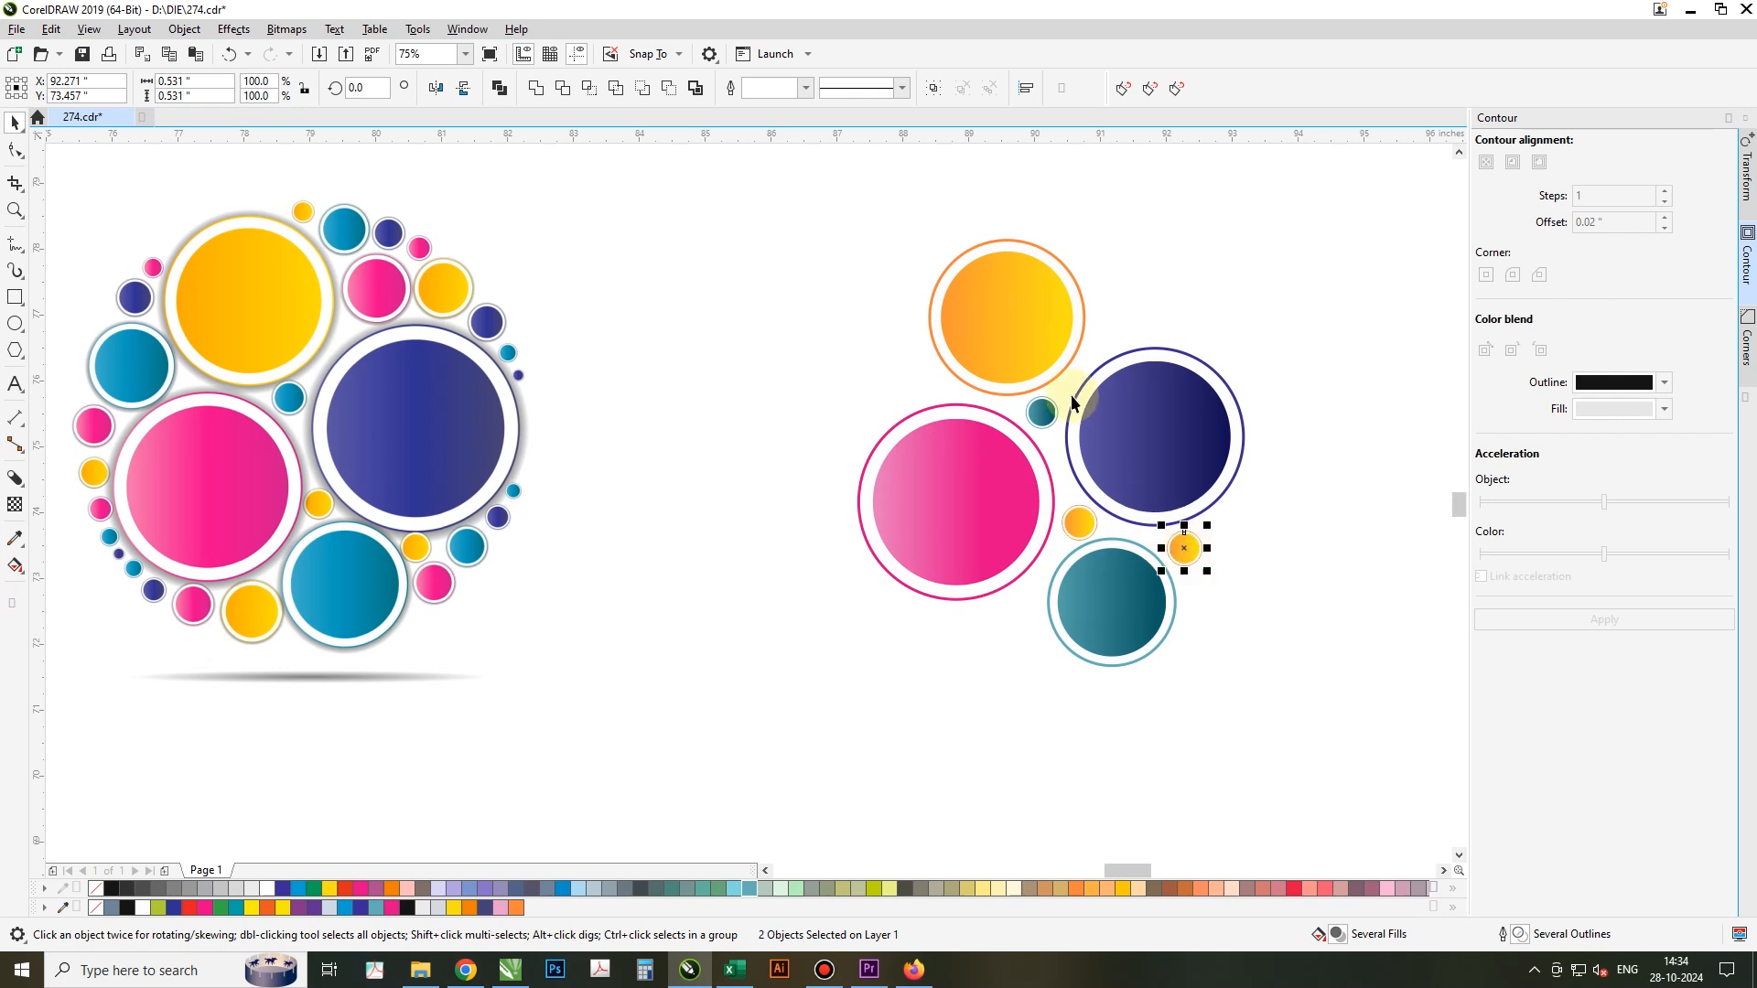
Step: Place a teal pair copy about 0.67 inches wide and a magenta pair copy about 0.86 inches wide outside the small orange pair
left_click_drag(1046, 411, 1260, 558)
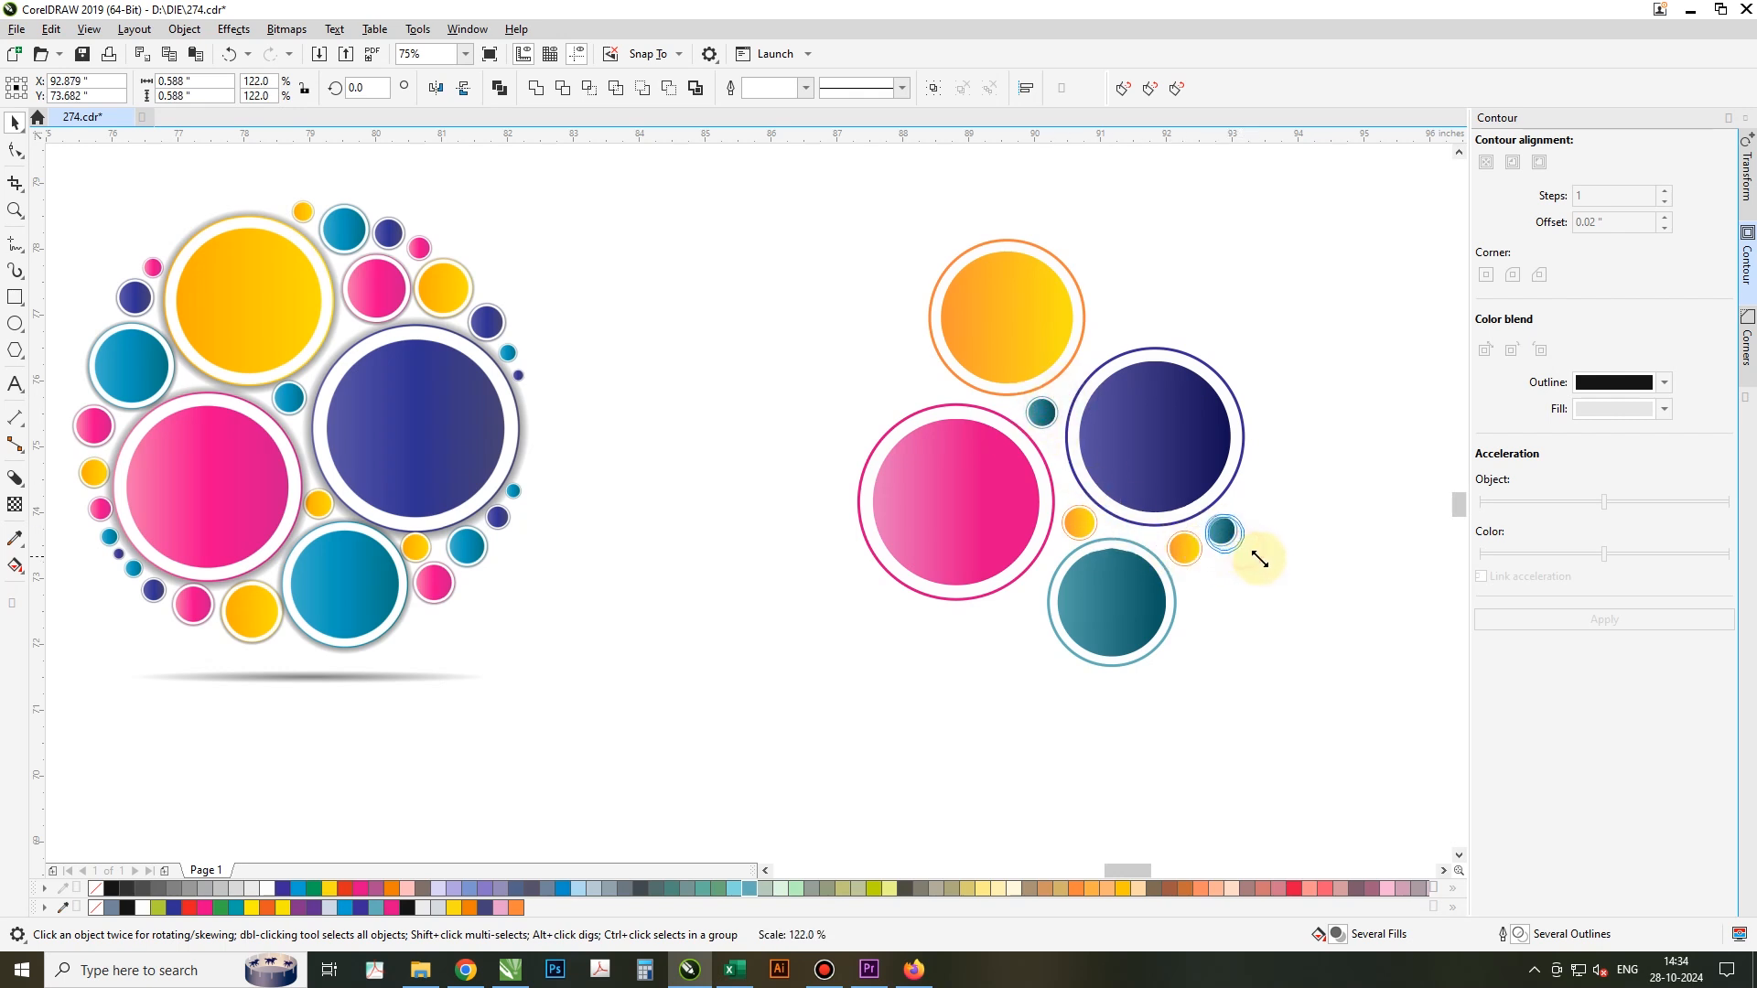
left_click_drag(922, 454, 1237, 632)
left_click_drag(1377, 778, 1242, 818)
left_click_drag(1205, 617, 1224, 609)
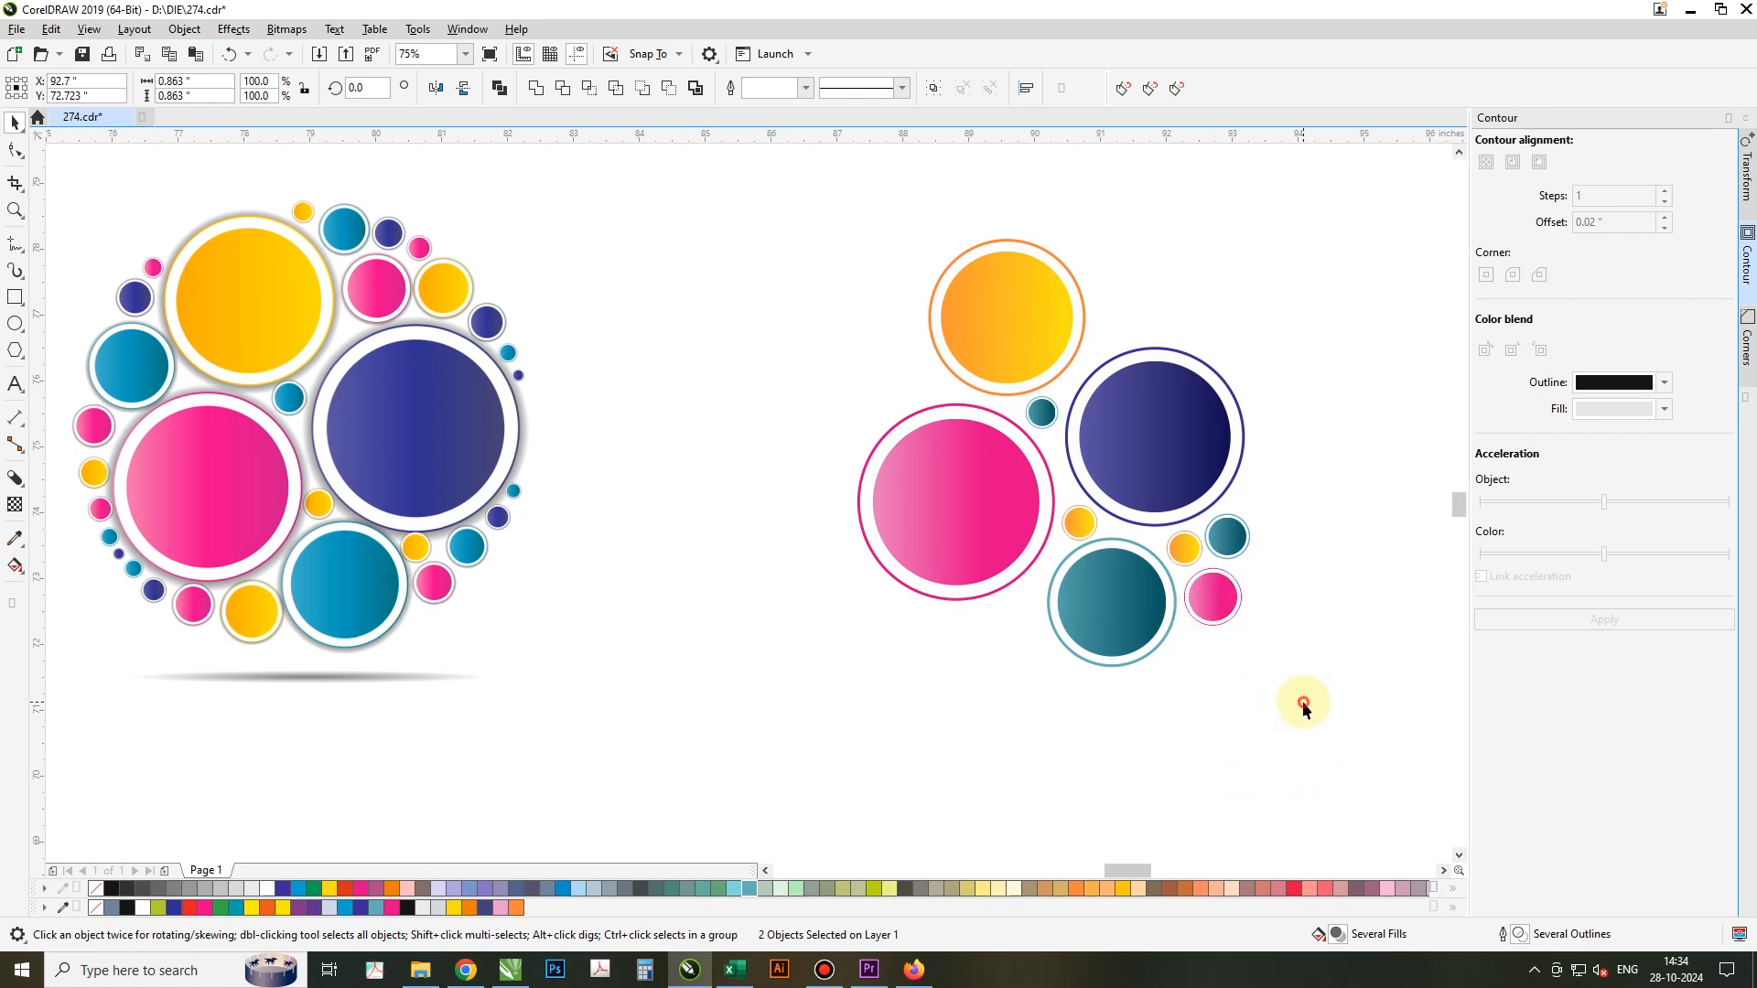
left_click(1294, 698)
Step: Place a blue pair copy about 0.56 inches wide and a teal pair copy about 0.34 inches wide along the large blue circle's right side
left_click(1176, 402)
left_click_drag(1245, 353, 1243, 512)
scroll(1286, 485, "up", 2)
left_click_drag(1306, 301, 1241, 492)
scroll(1294, 540, "down", 2)
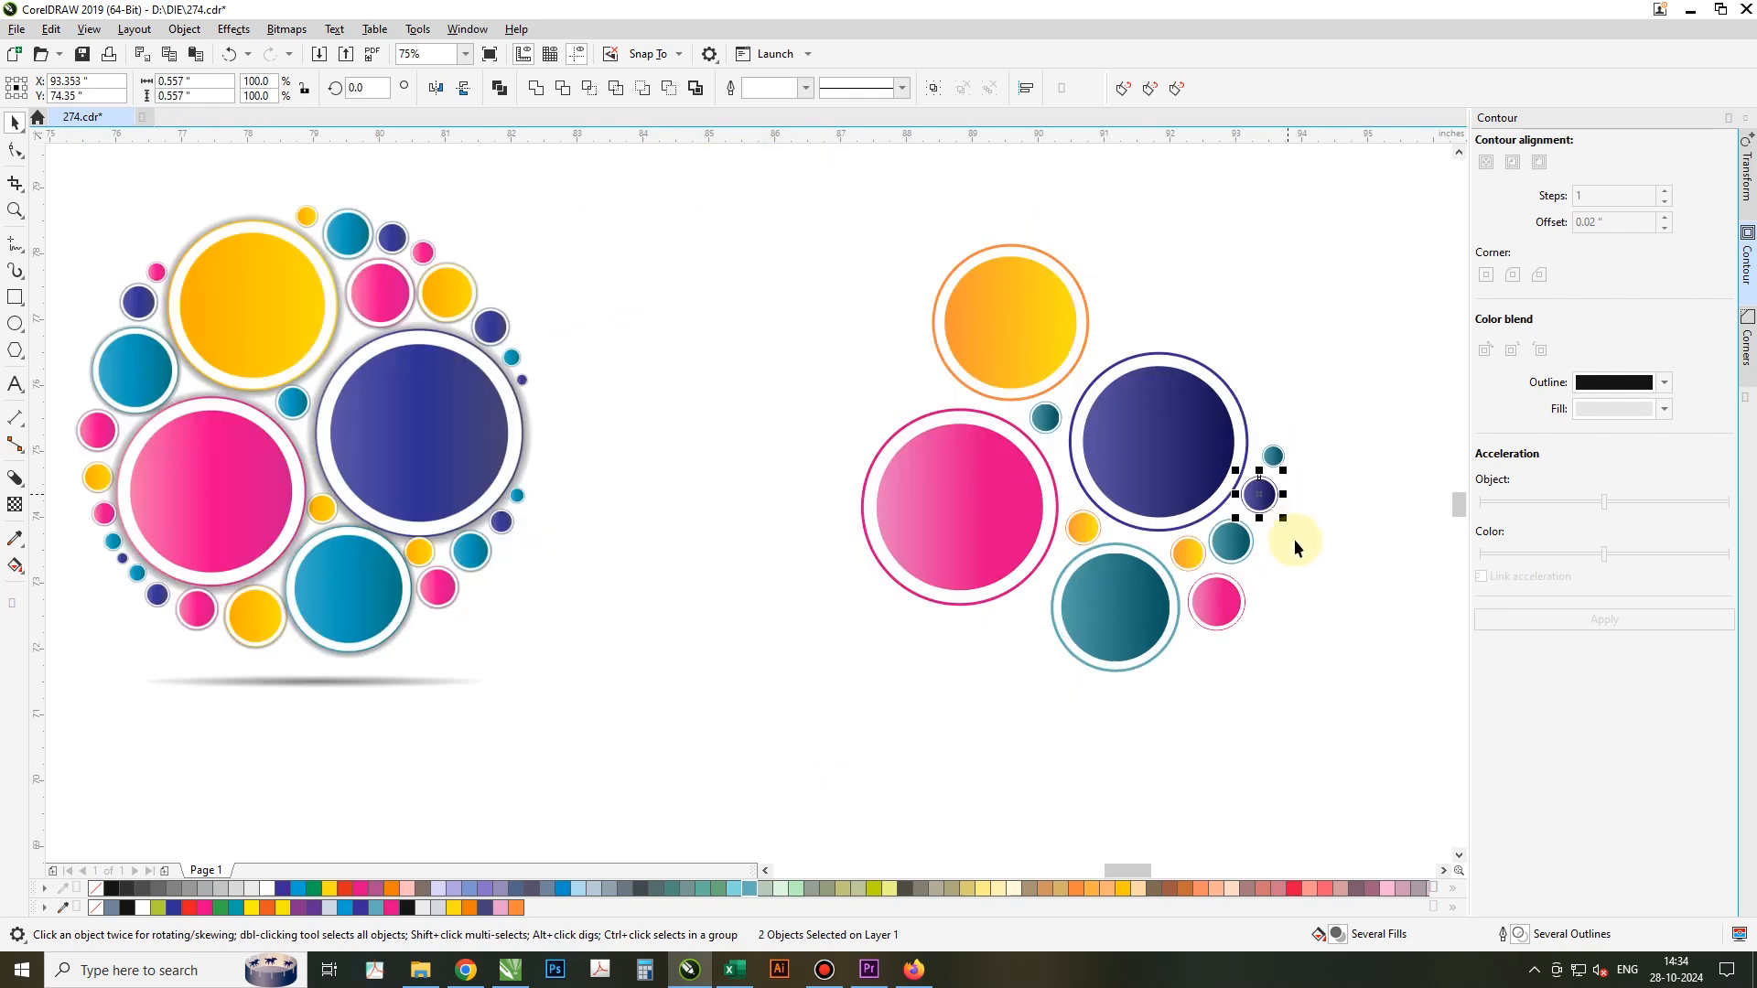
left_click(1293, 543)
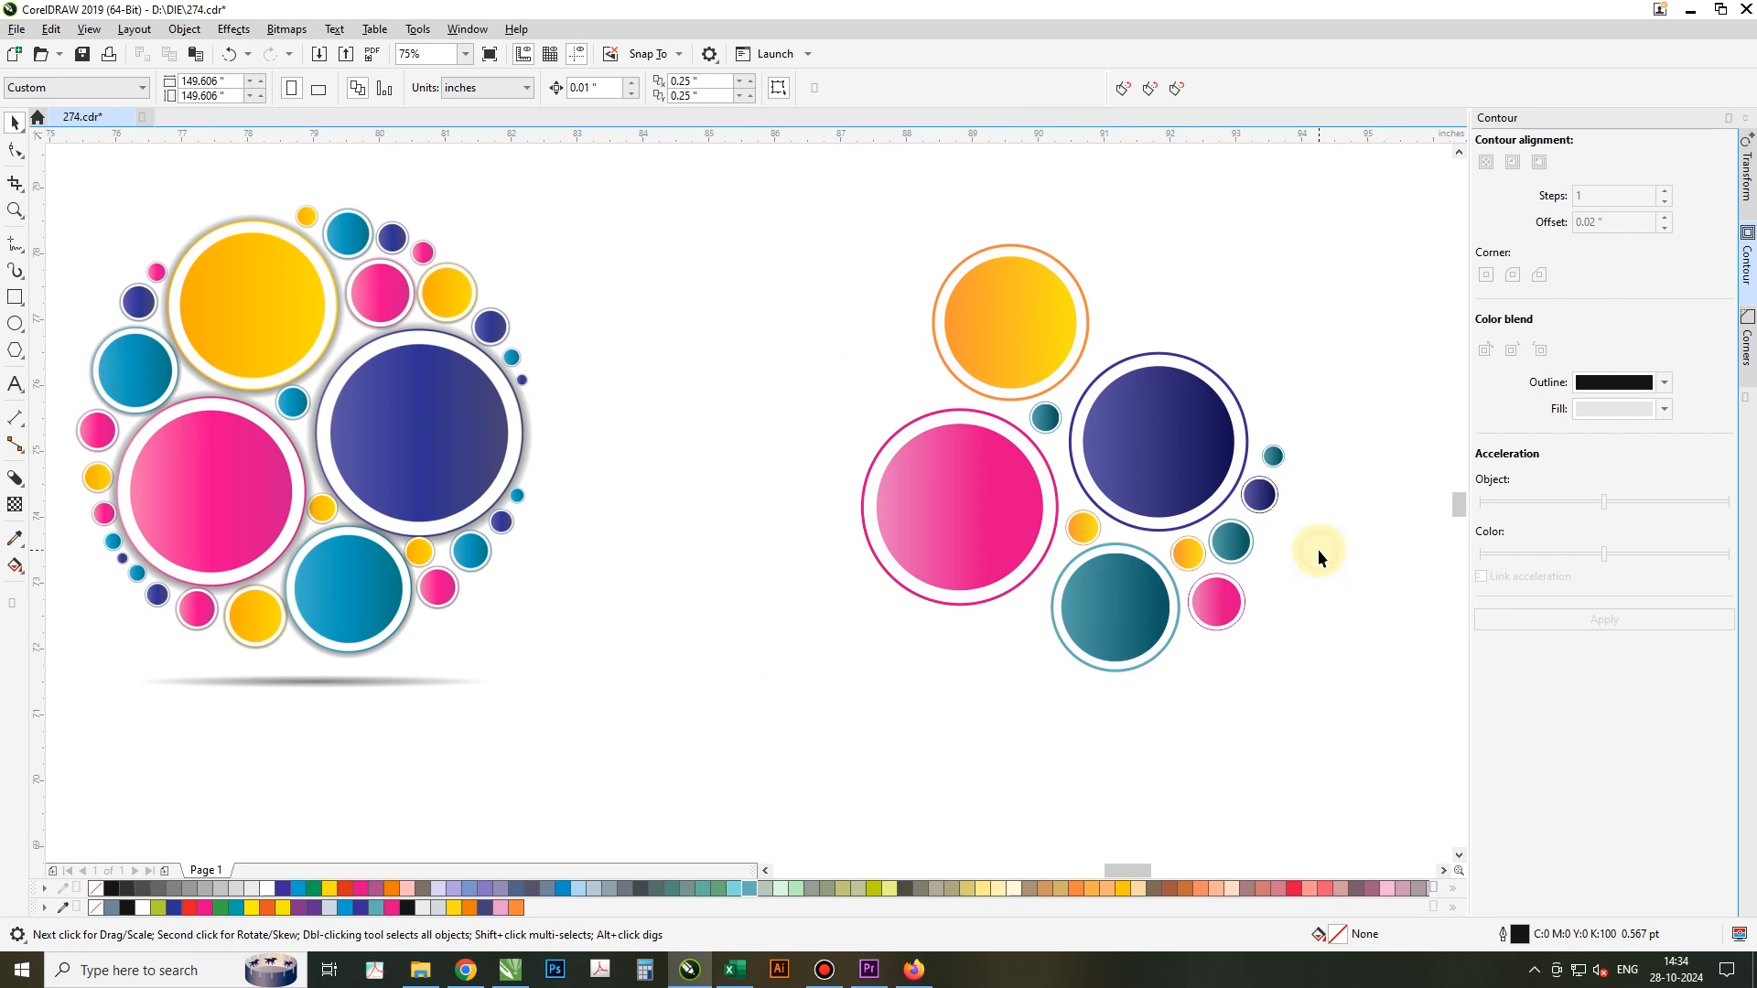
Step: Place an orange pair copy about 0.88 inches wide below the large magenta circle and a magenta pair copy about 0.74 inches wide to its left
left_click(1085, 535)
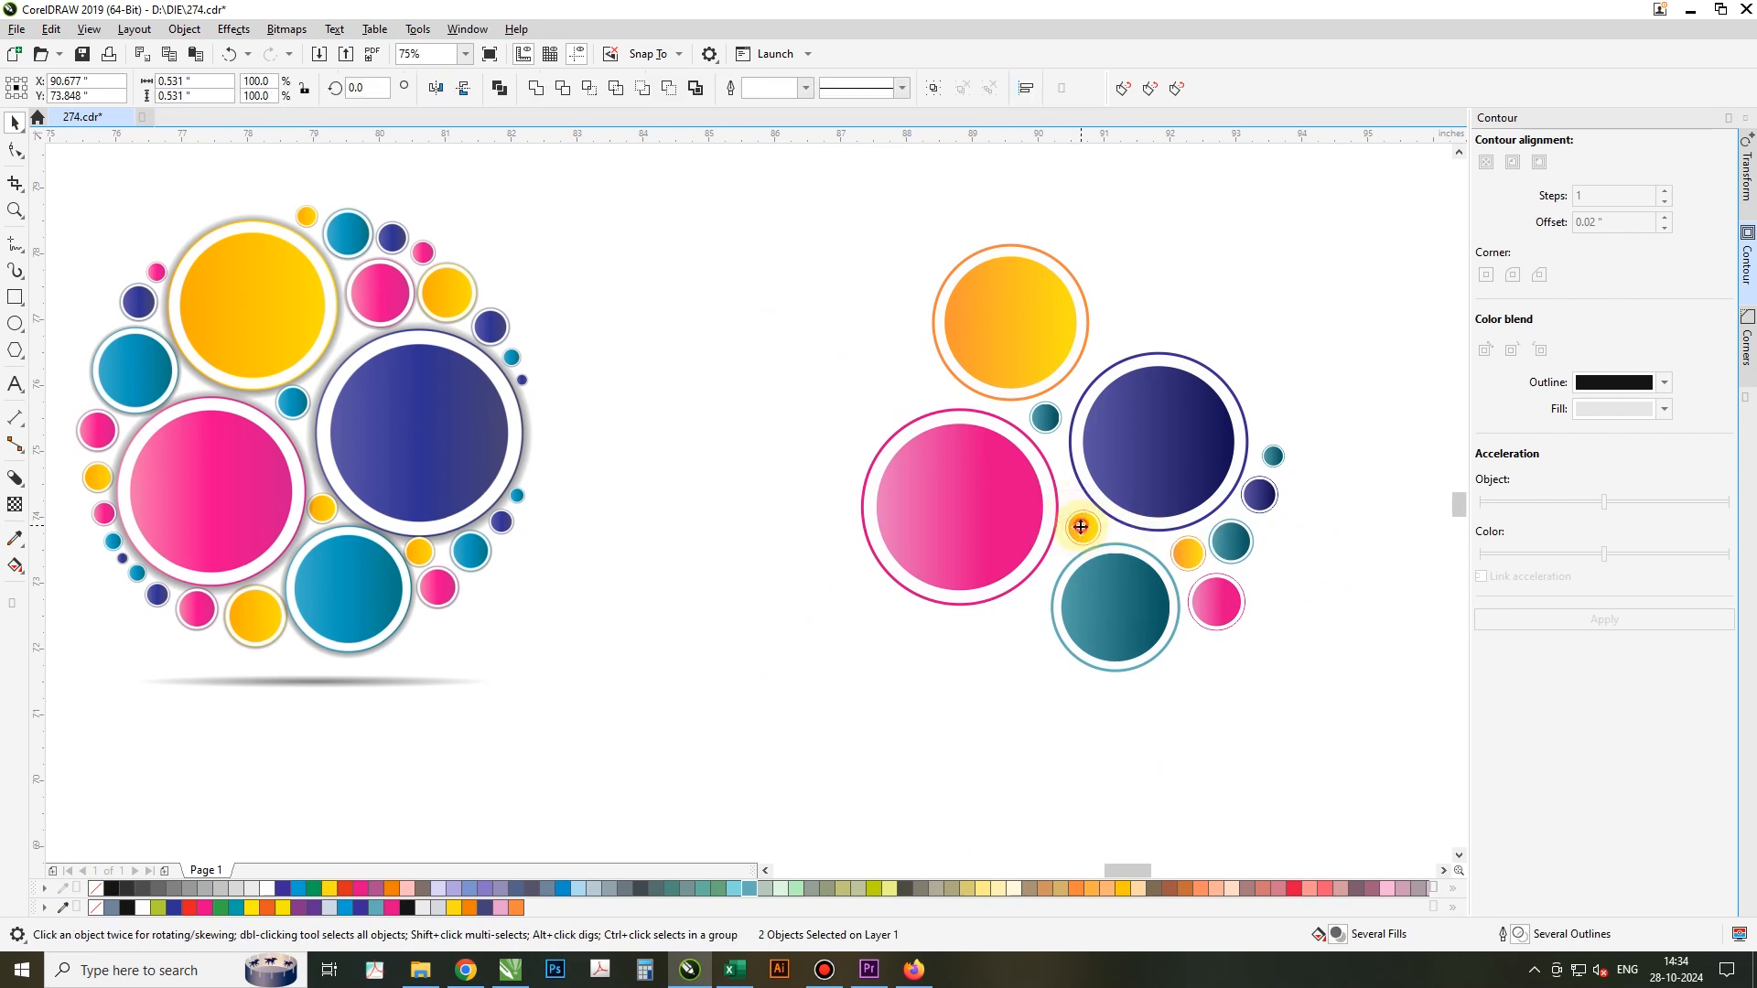
mouse_move(1004, 658)
left_mouse_down()
mouse_move(979, 682)
mouse_move(1022, 642)
left_mouse_up()
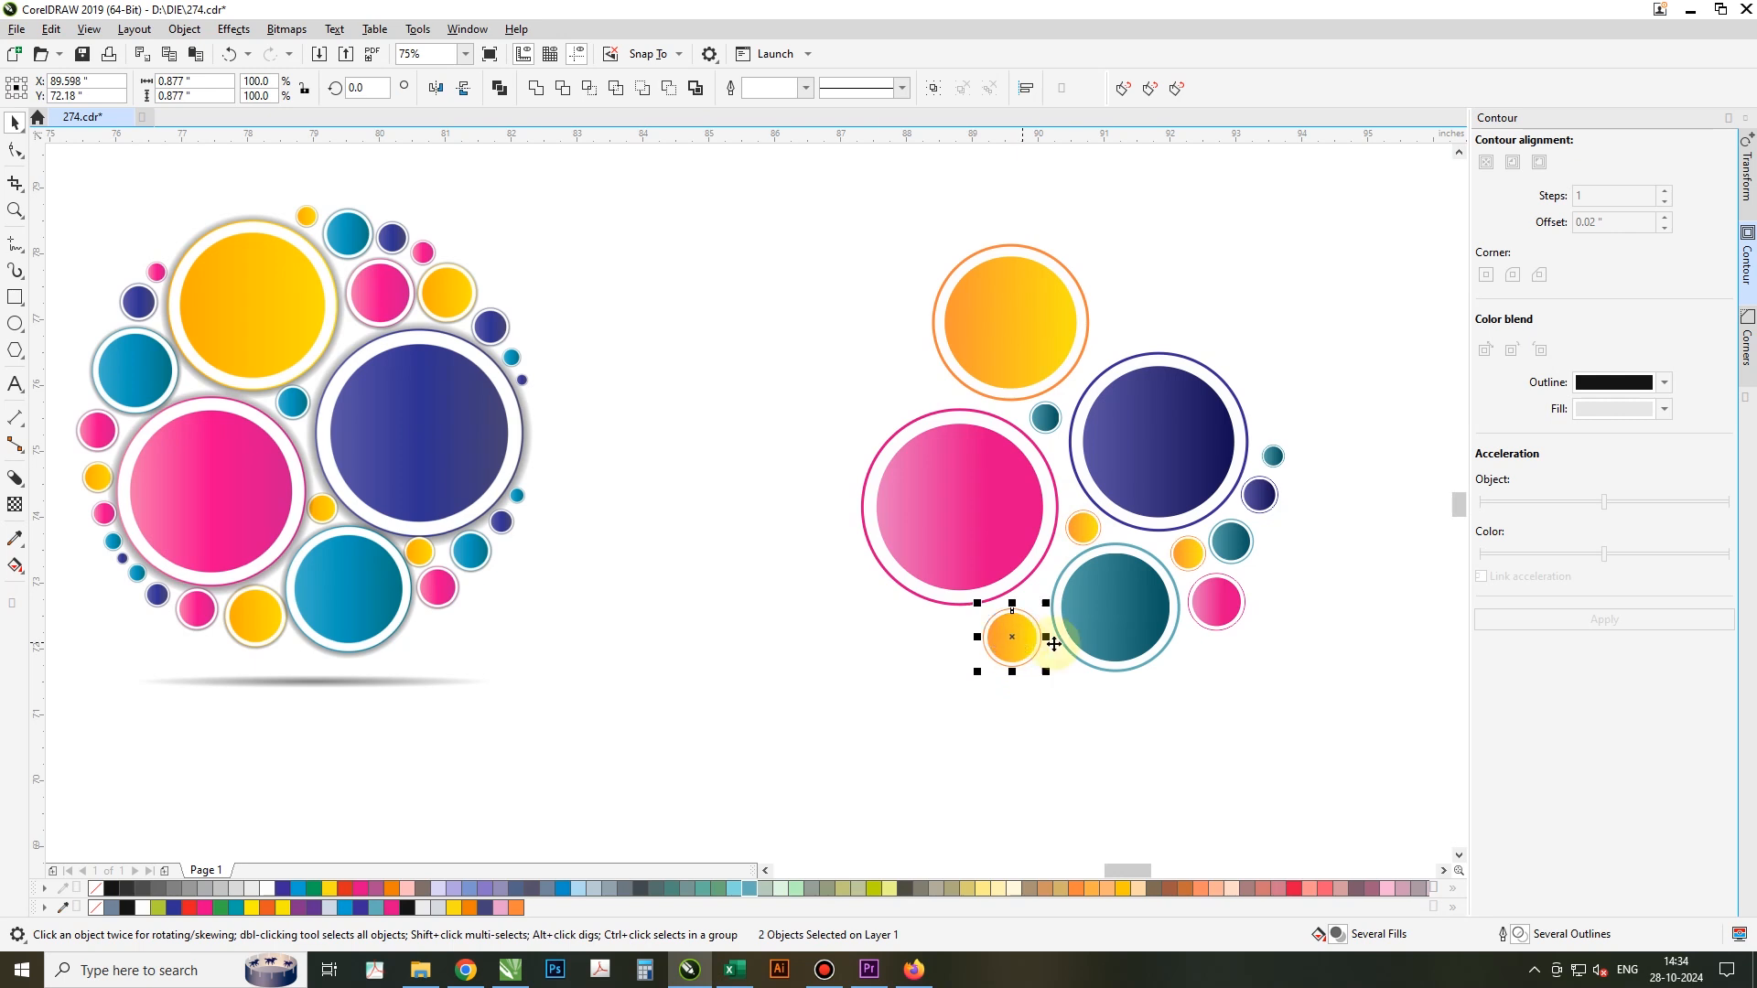
left_click_drag(1216, 607, 920, 663)
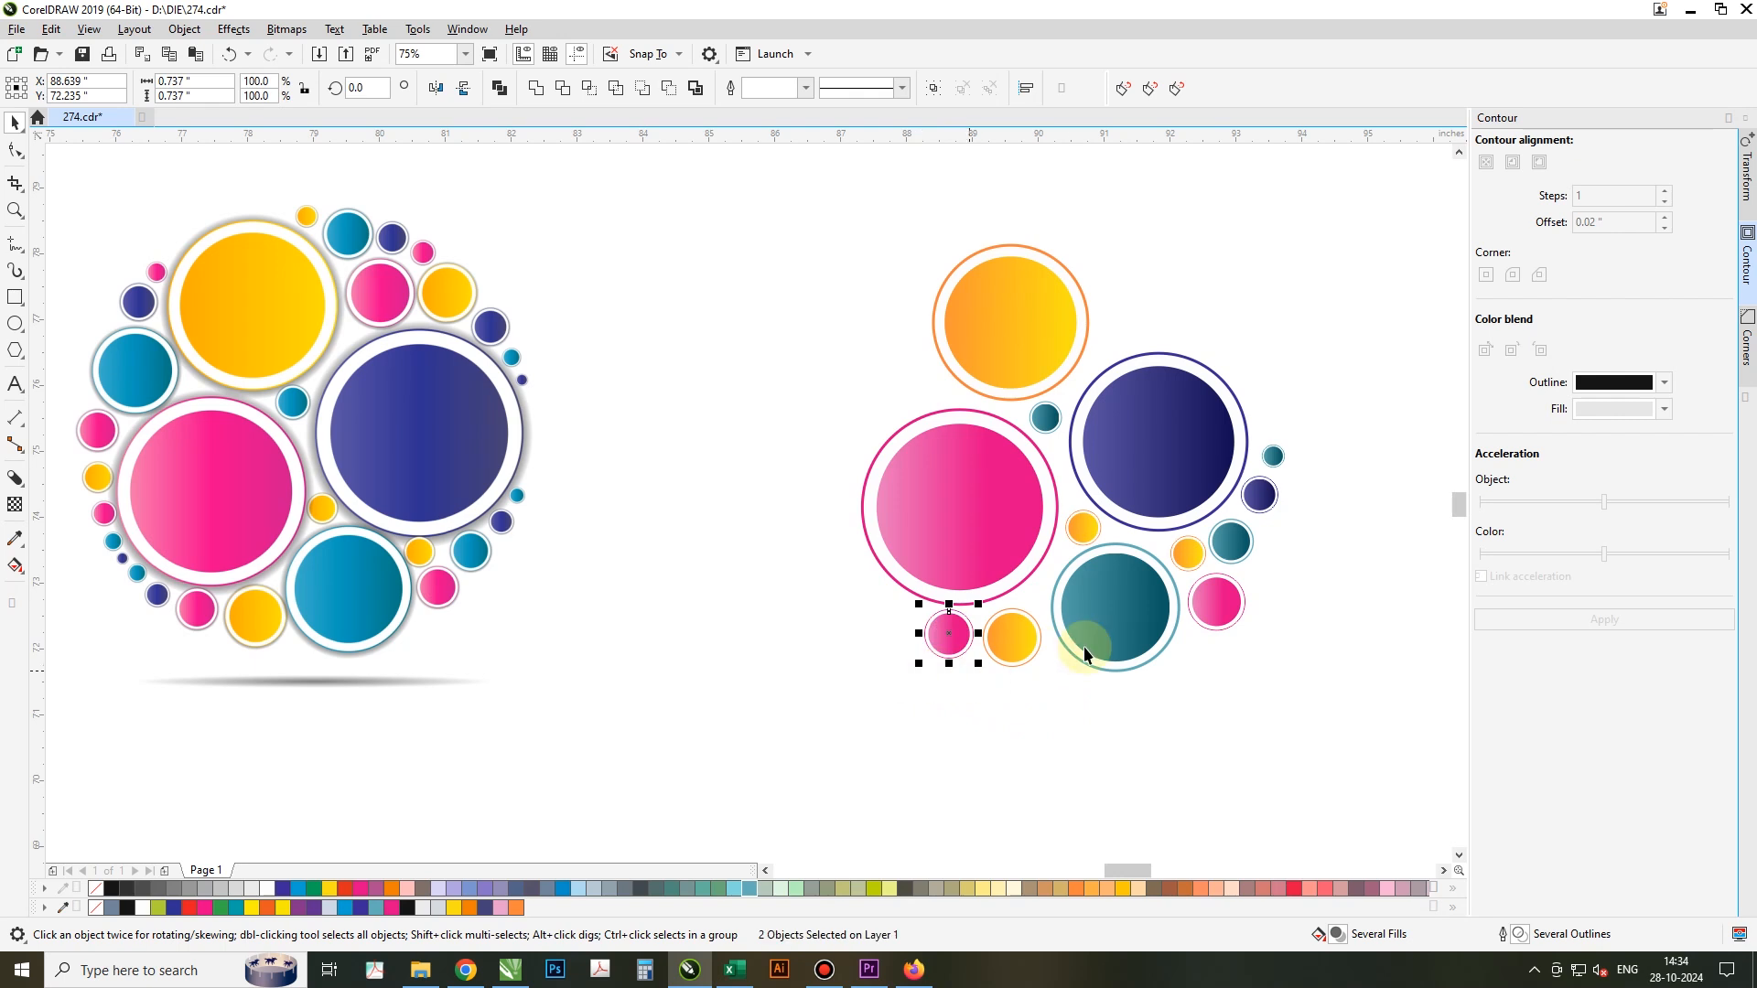
Step: Continue the lower-left arc with copies of the small blue pair, about 0.56 inches wide, and the smallest teal pair, about 0.34 inches wide
left_click(1201, 403)
left_click_drag(1260, 495, 895, 614)
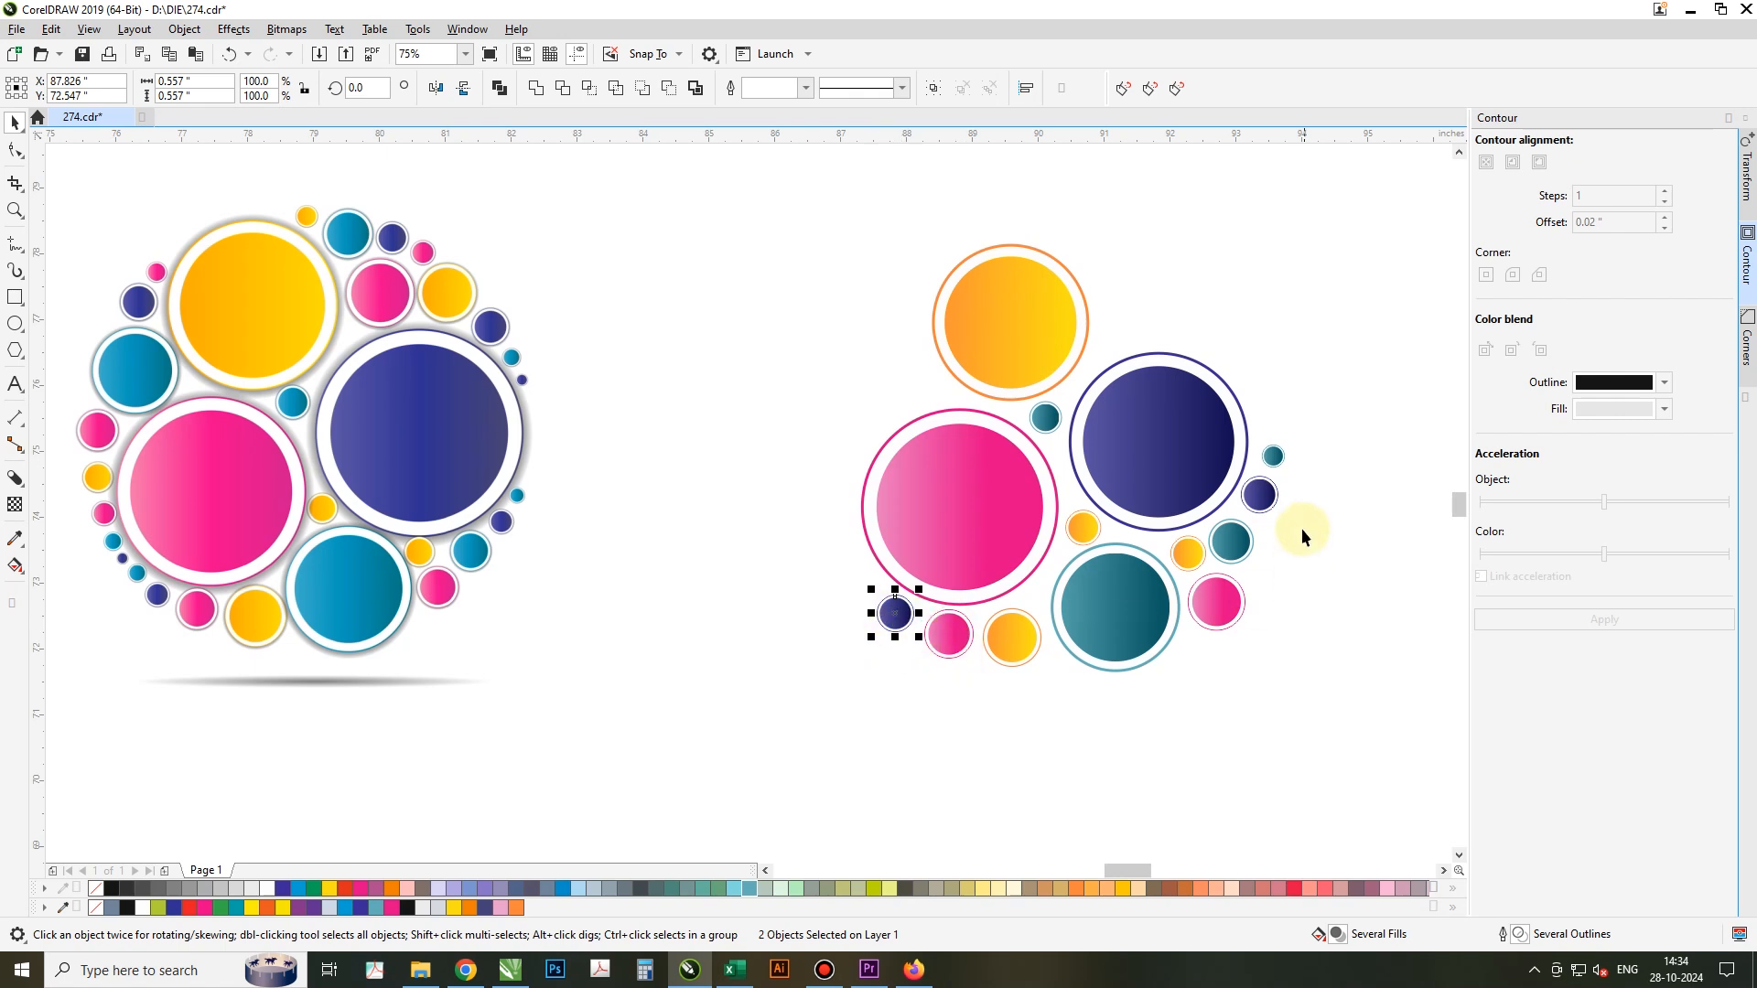
left_click_drag(1277, 465, 868, 591)
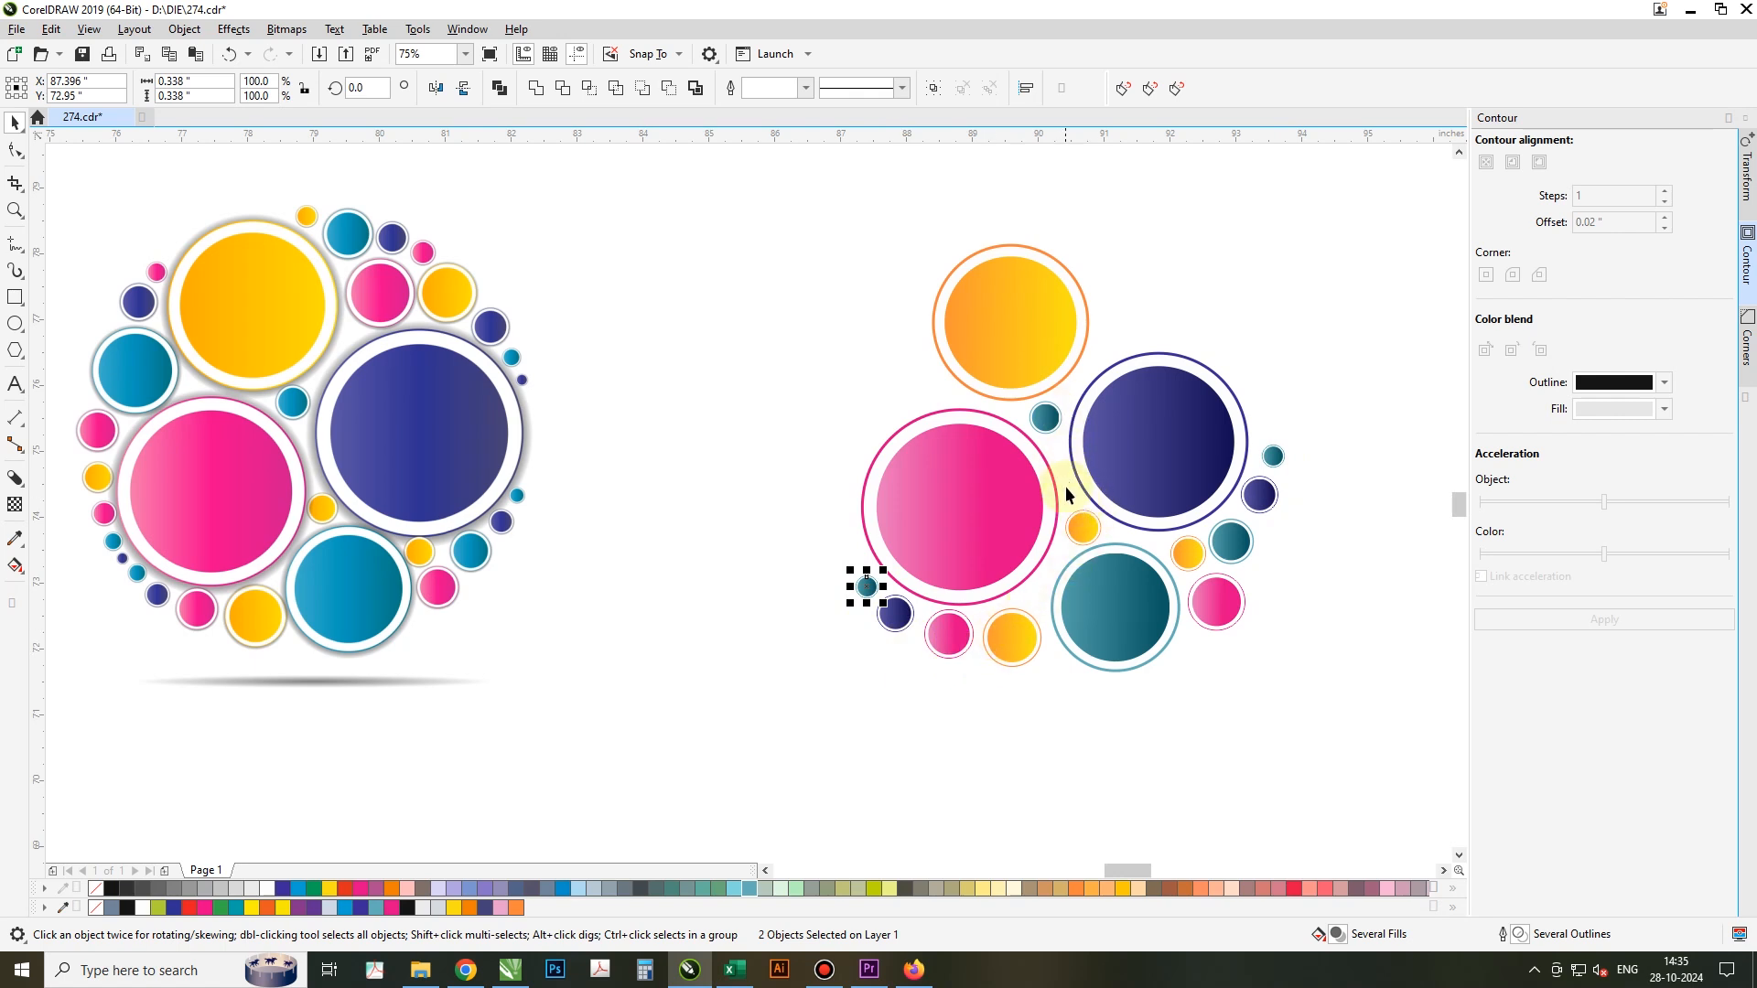
Step: Copy the small orange pair to the upper end of the lower-left arc and shrink it to a tiny dot beside the large magenta circle
left_click_drag(1081, 524, 859, 553)
scroll(850, 552, "up", 1)
scroll(824, 641, "down", 1)
left_click(824, 343)
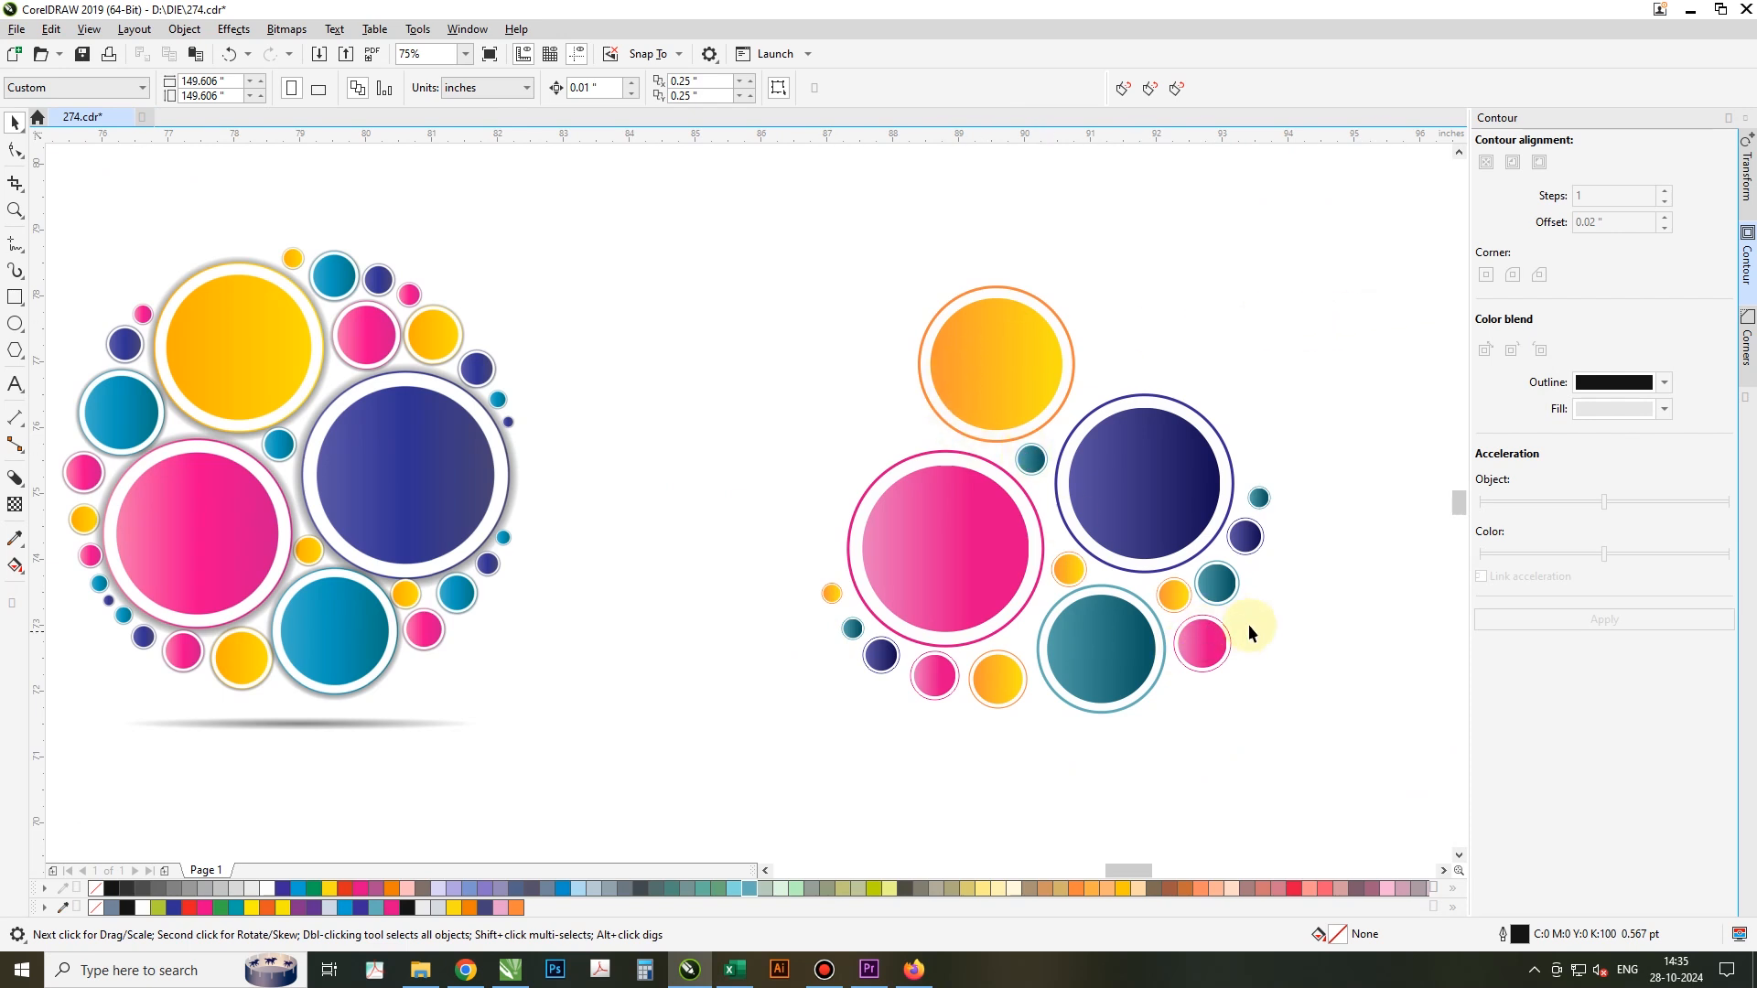
Step: Place a magenta pair copy about 0.86 inches wide above the large blue circle and a teal pair copy about 0.67 inches wide above it
left_click_drag(1194, 673, 1194, 673)
left_click_drag(1195, 673, 1114, 392)
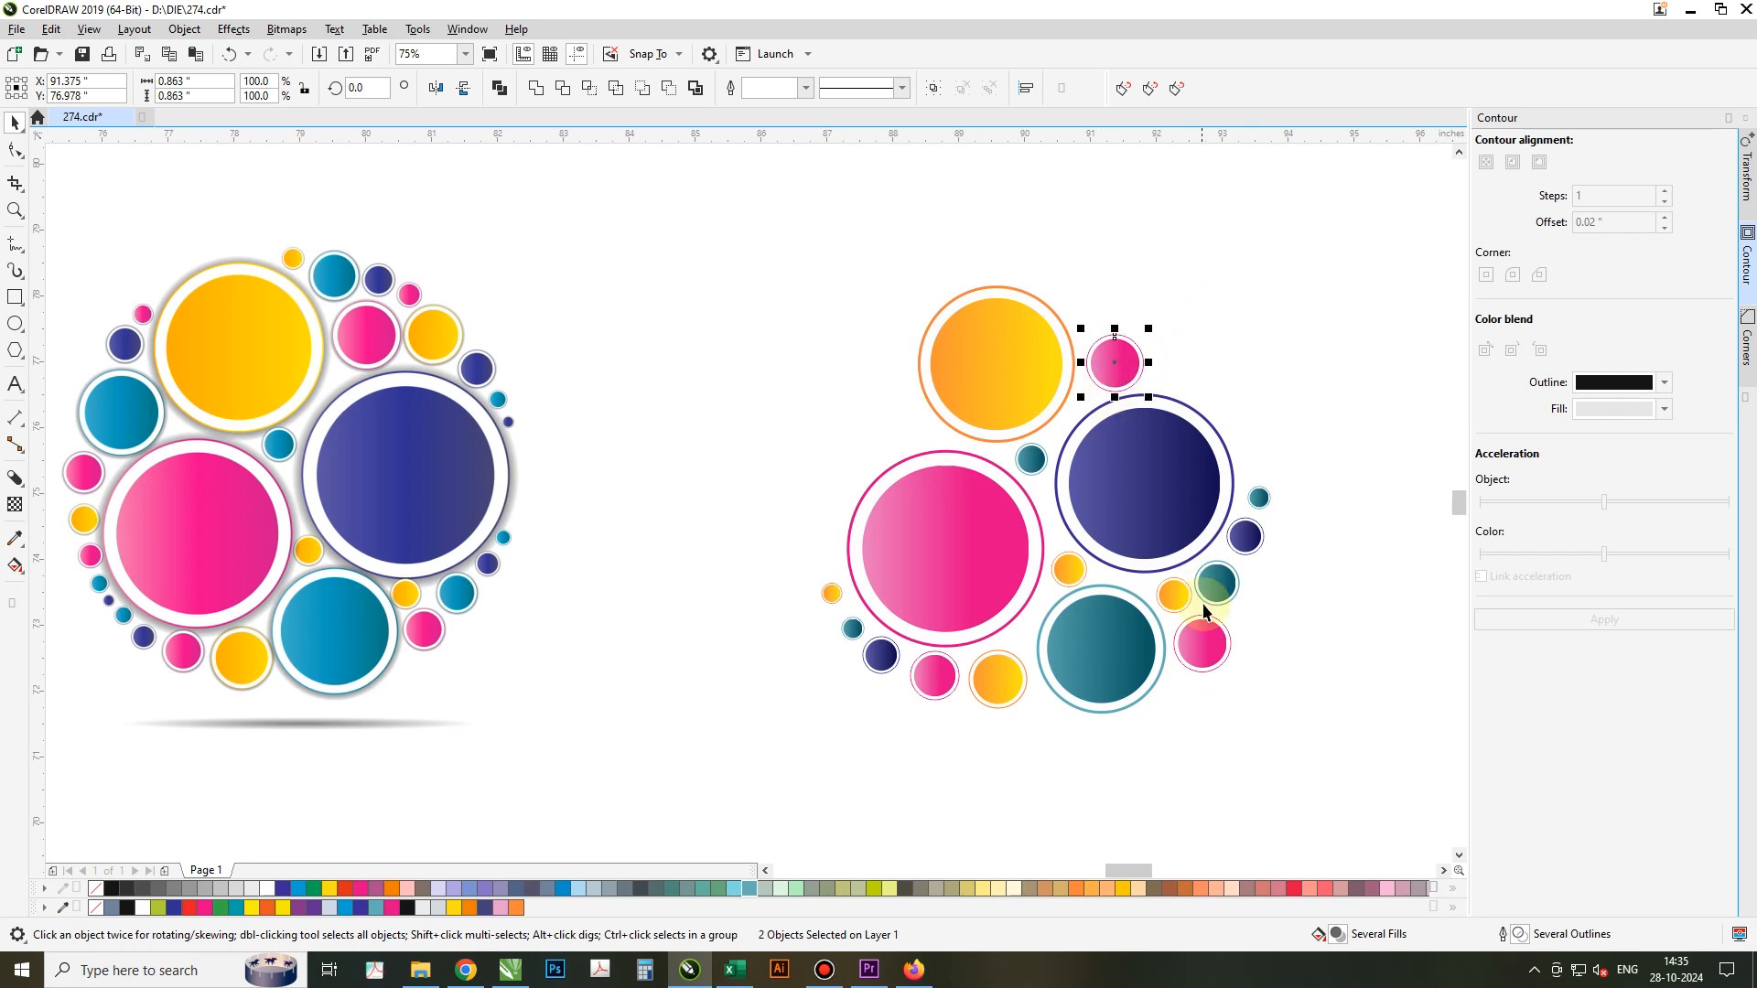
left_click_drag(1229, 589, 1101, 308)
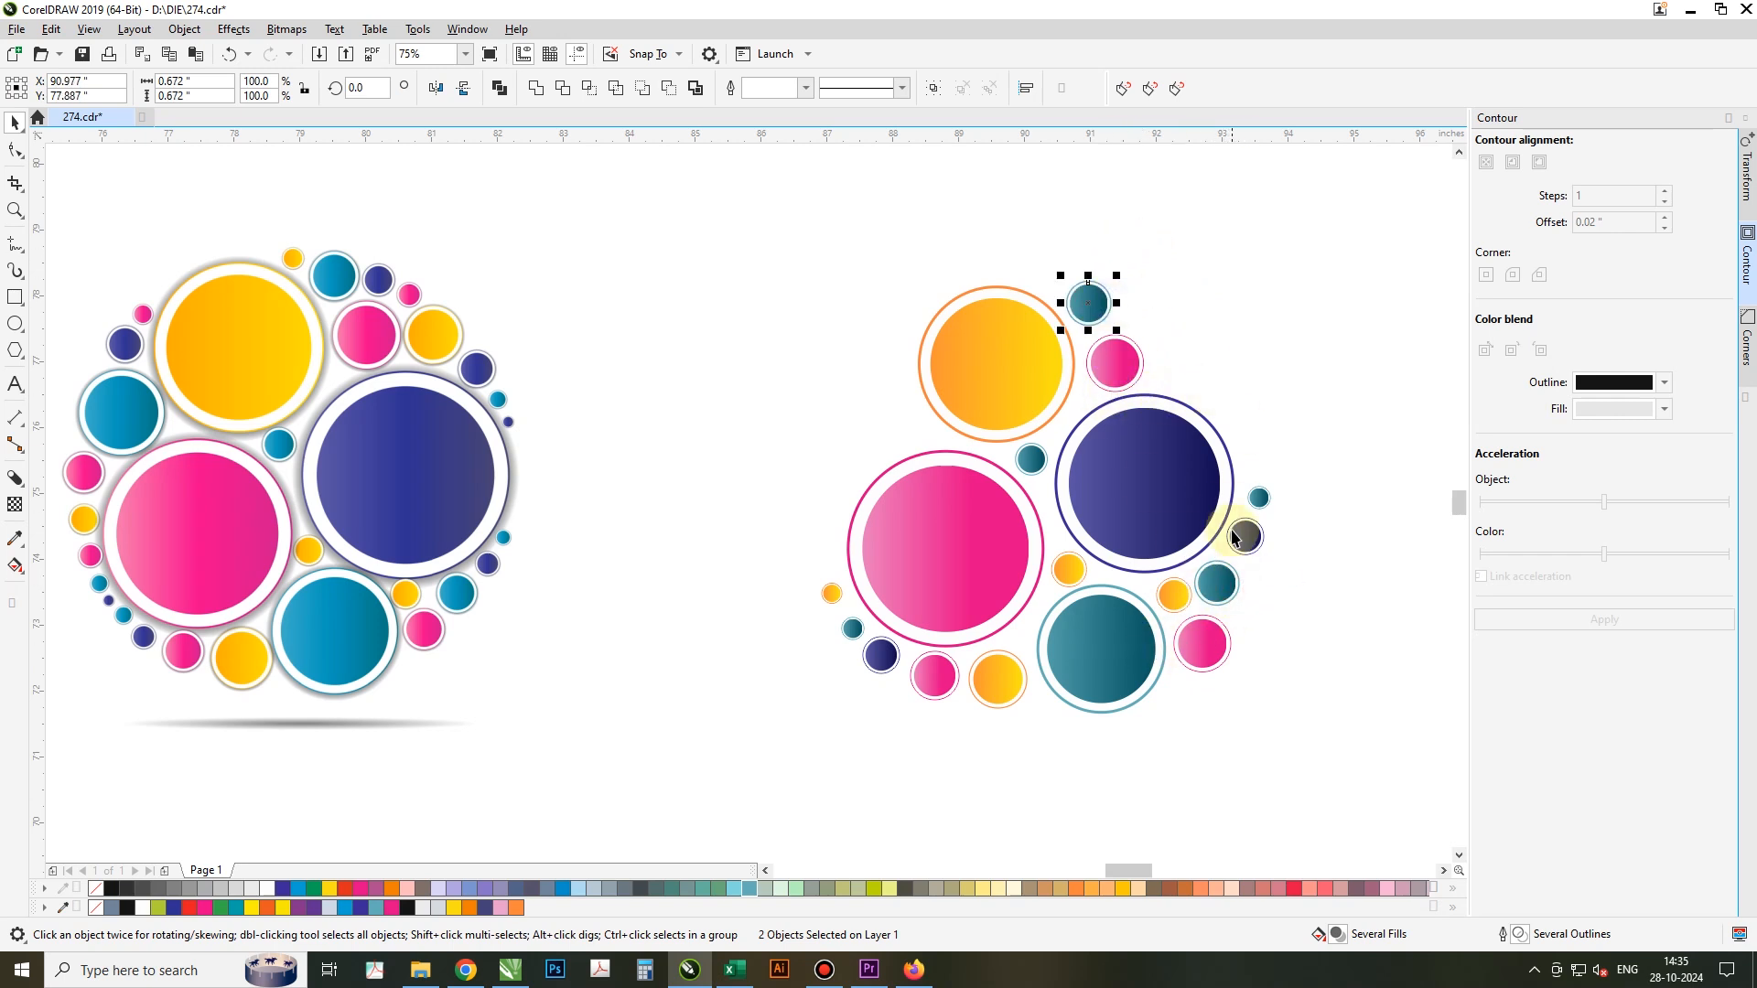
Step: Place a blue pair copy about 0.56 inches wide right of the upper teal pair, followed by a smaller magenta pair copy
left_click_drag(1236, 534, 1126, 312)
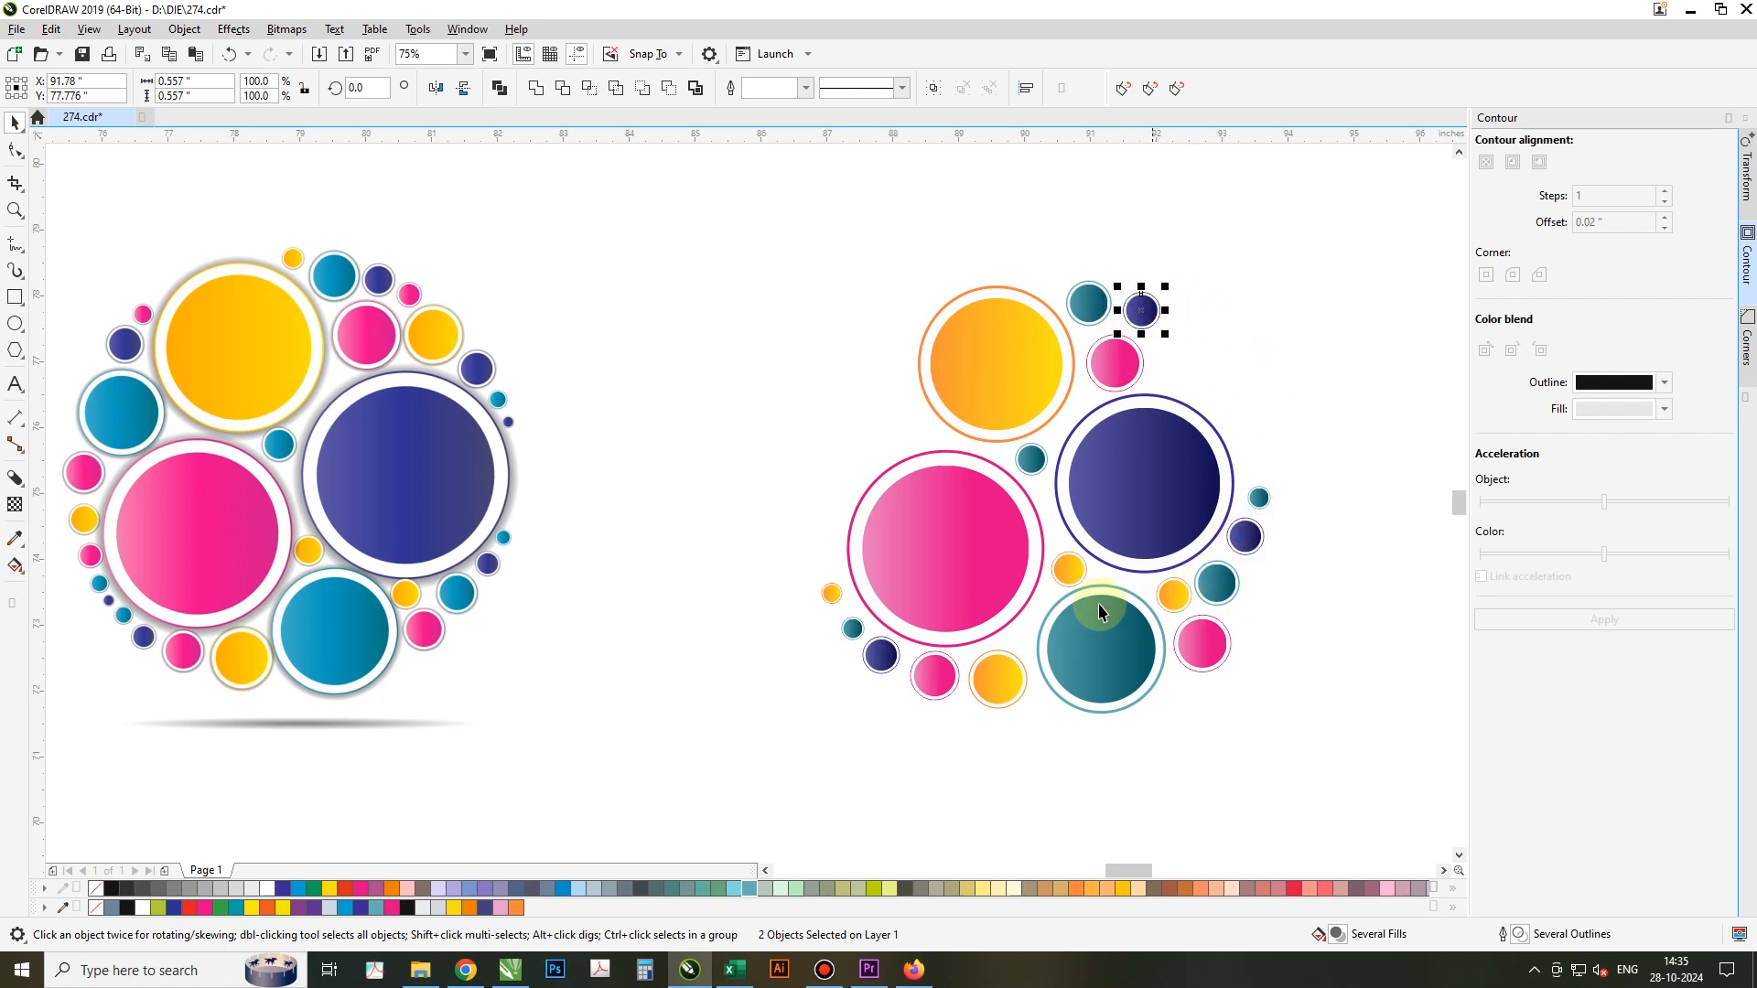
left_click_drag(1128, 375, 1184, 331)
key("ctrl+z")
key("ctrl+r")
scroll(1179, 320, "up", 1)
scroll(1106, 343, "down", 1)
Step: Place an orange pair copy about 0.63 inches wide right of the upper magenta pair and a blue pair copy about 0.56 inches wide beside it
left_click_drag(978, 666, 950, 697)
left_click_drag(1031, 645, 1158, 389)
scroll(1125, 348, "up", 1)
left_click_drag(1254, 454, 1173, 403)
scroll(1206, 324, "down", 1)
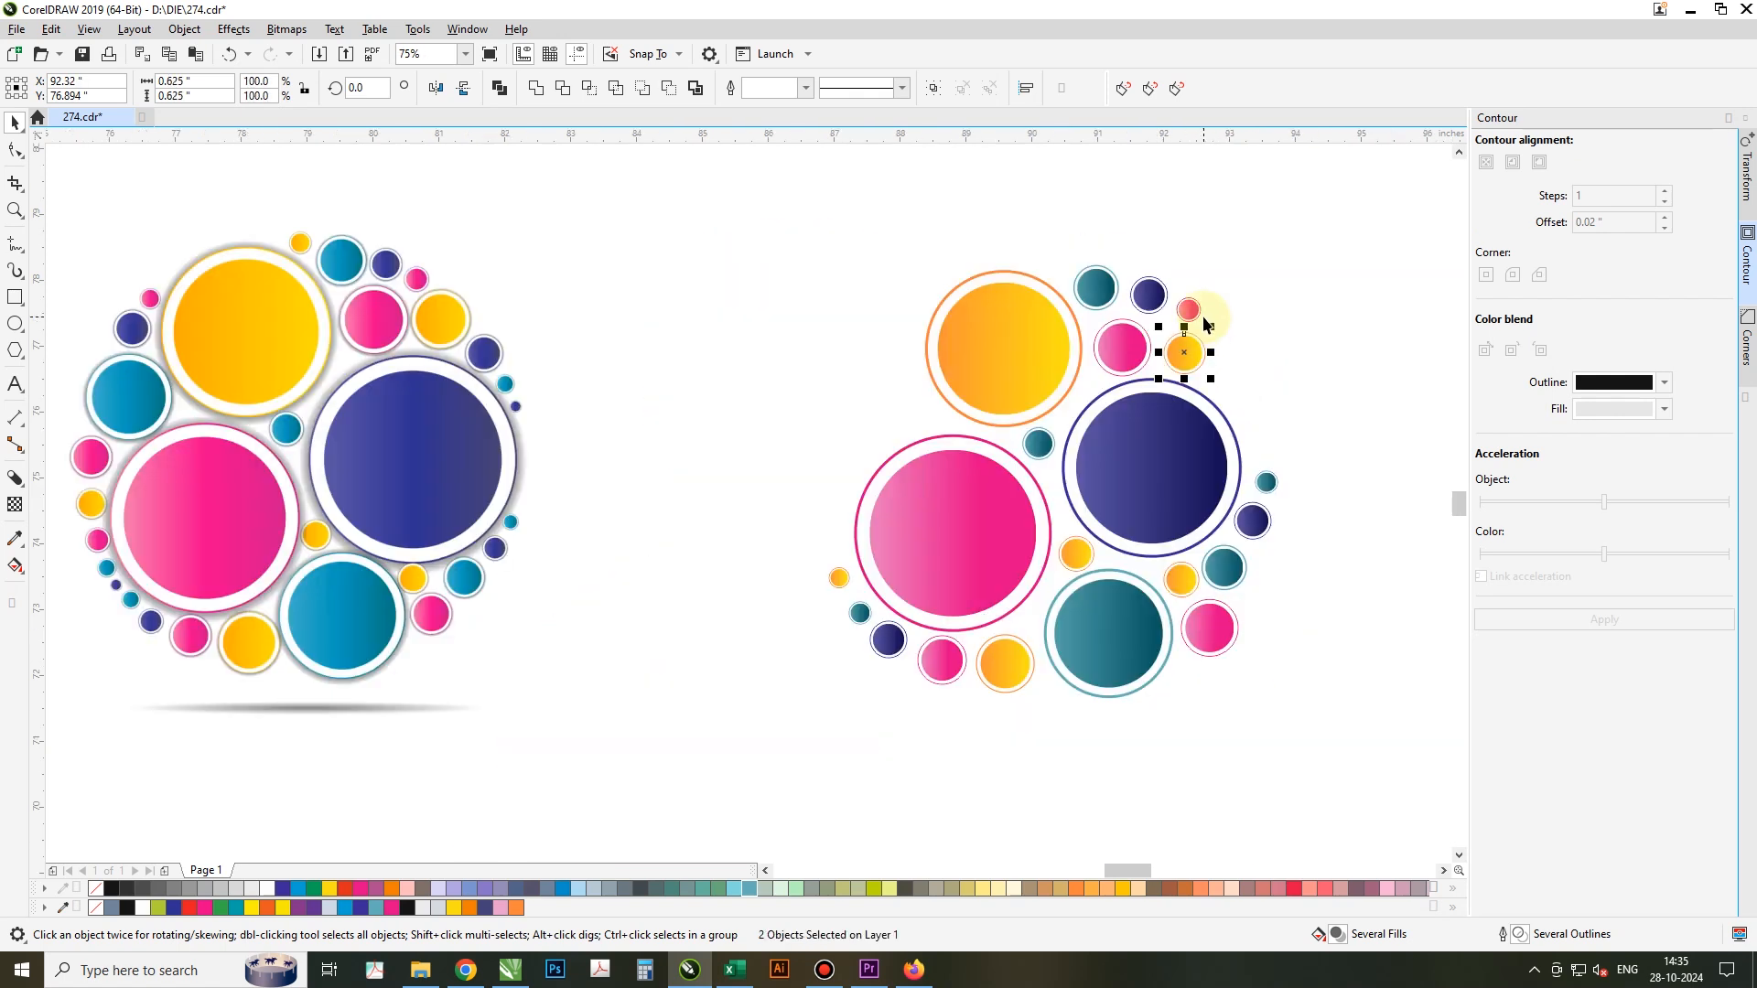
left_click_drag(1252, 518, 1234, 363)
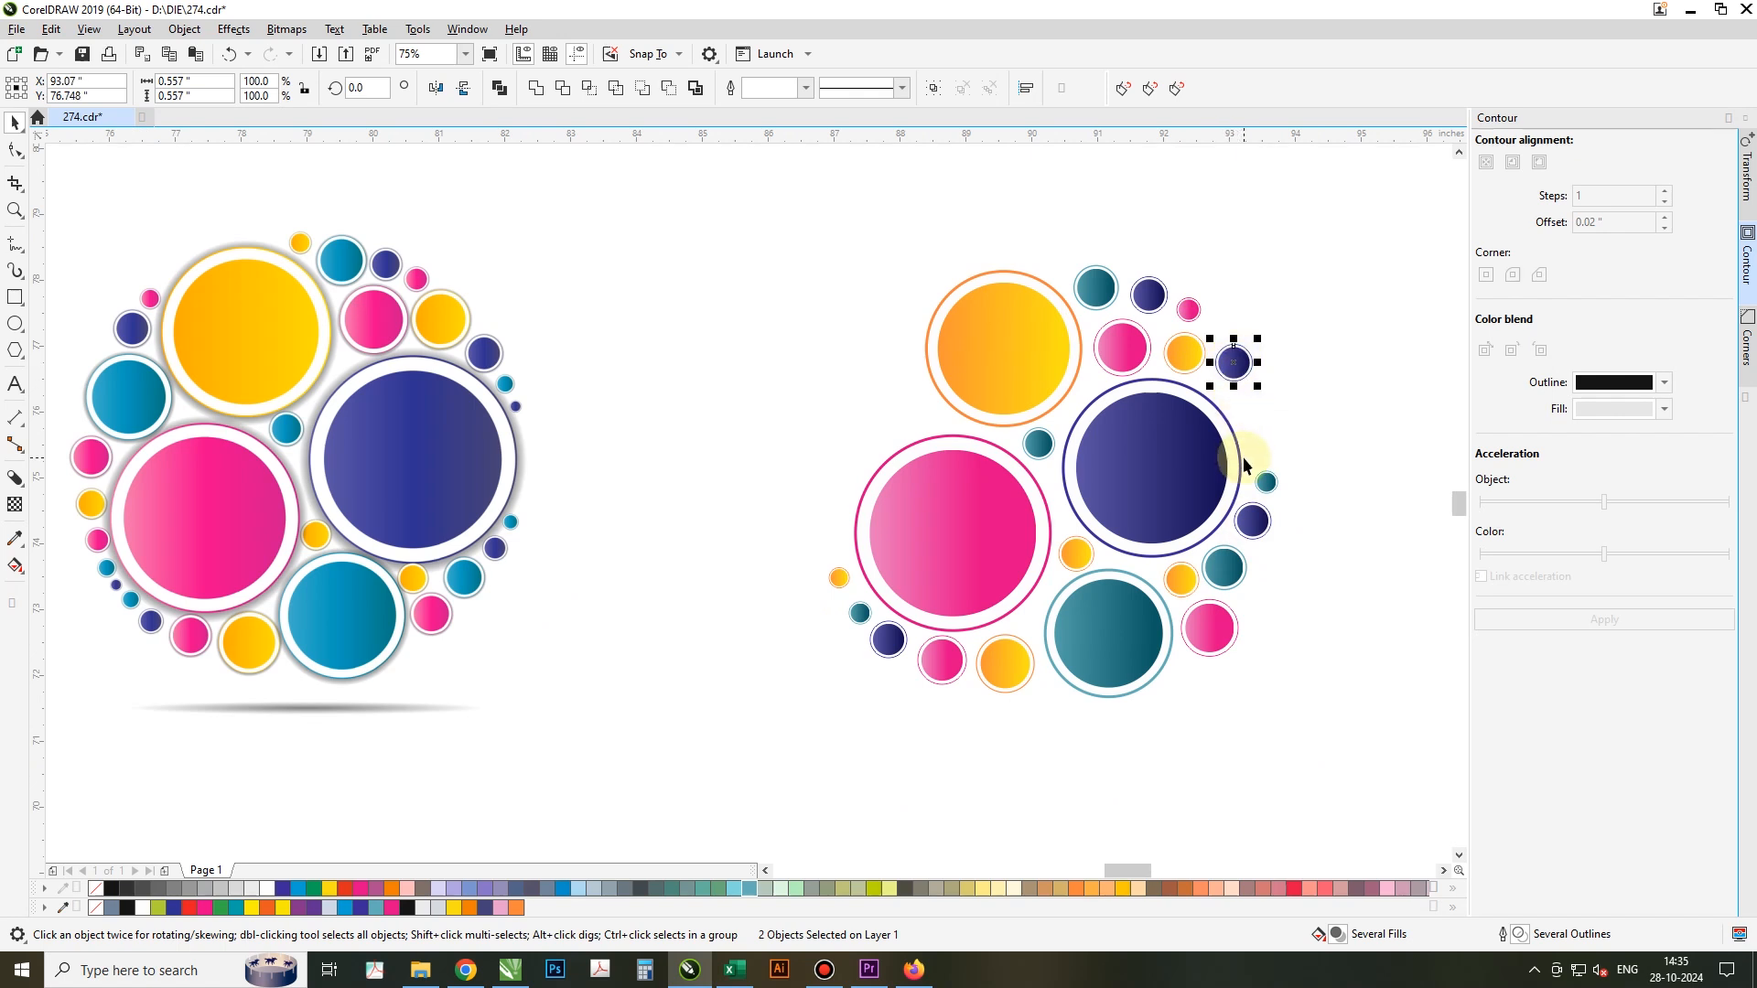
left_click(1315, 540)
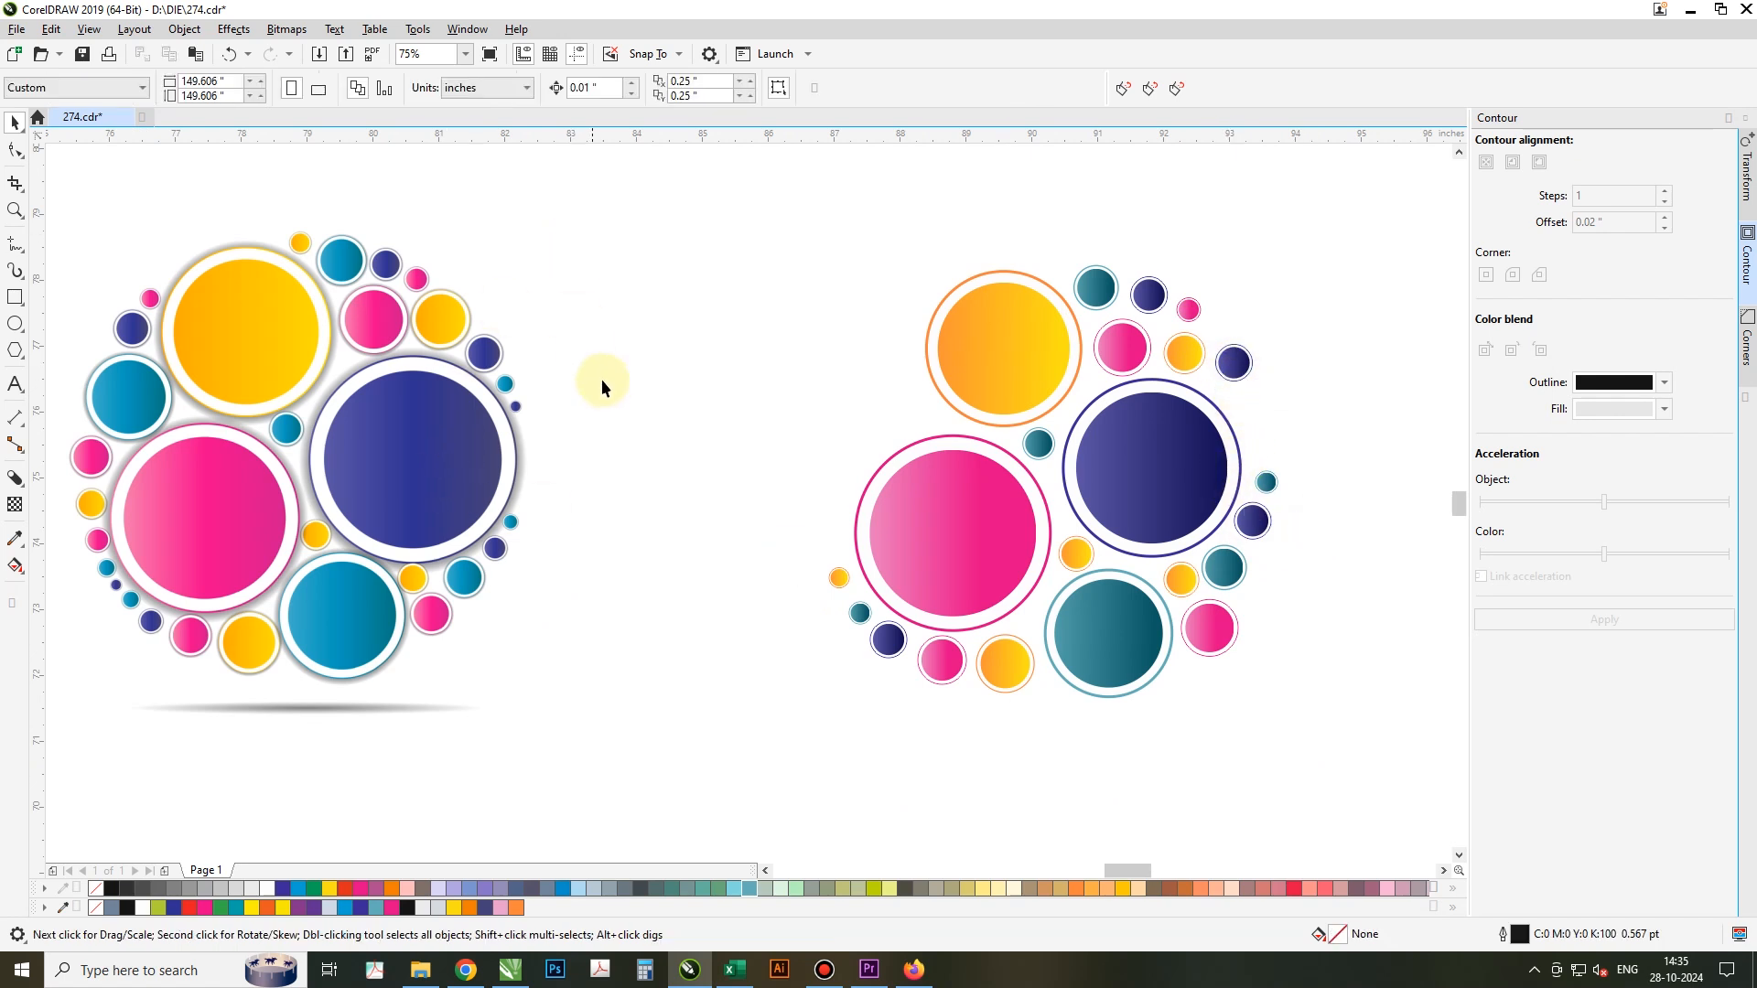
Step: Delete the reference artwork beside the new circle cluster
left_click_drag(266, 574, 55, 723)
key("Delete")
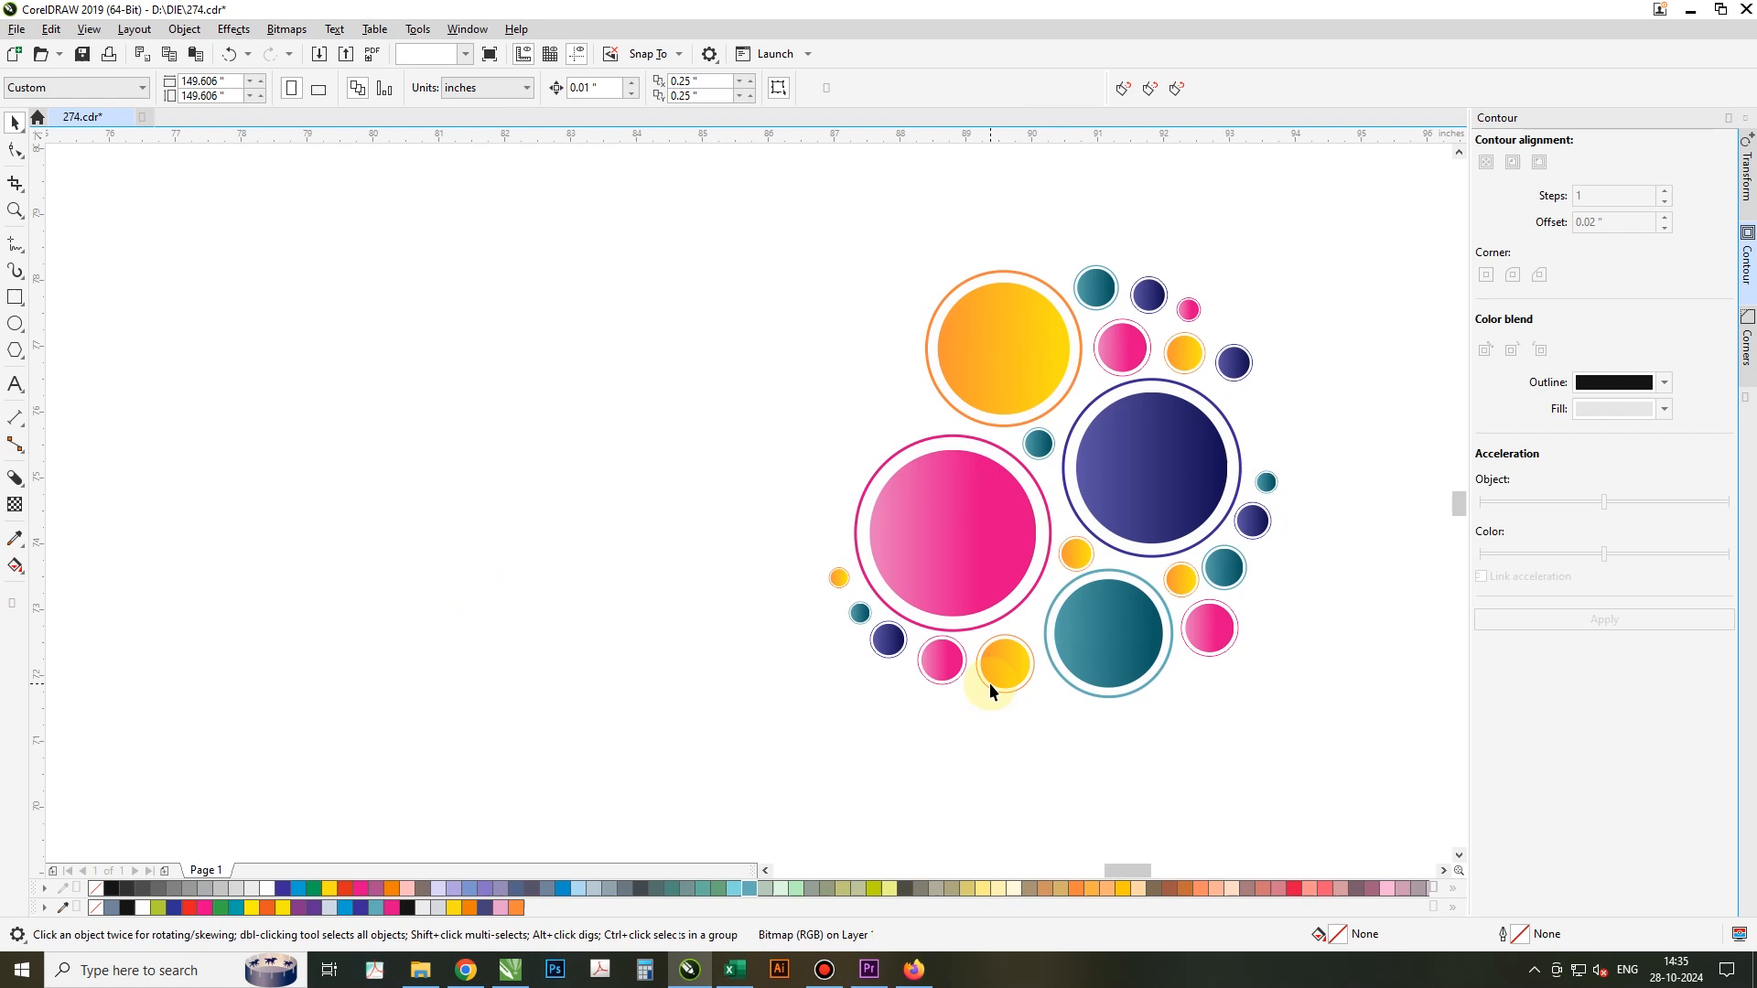
key("ctrl+z")
key("Delete")
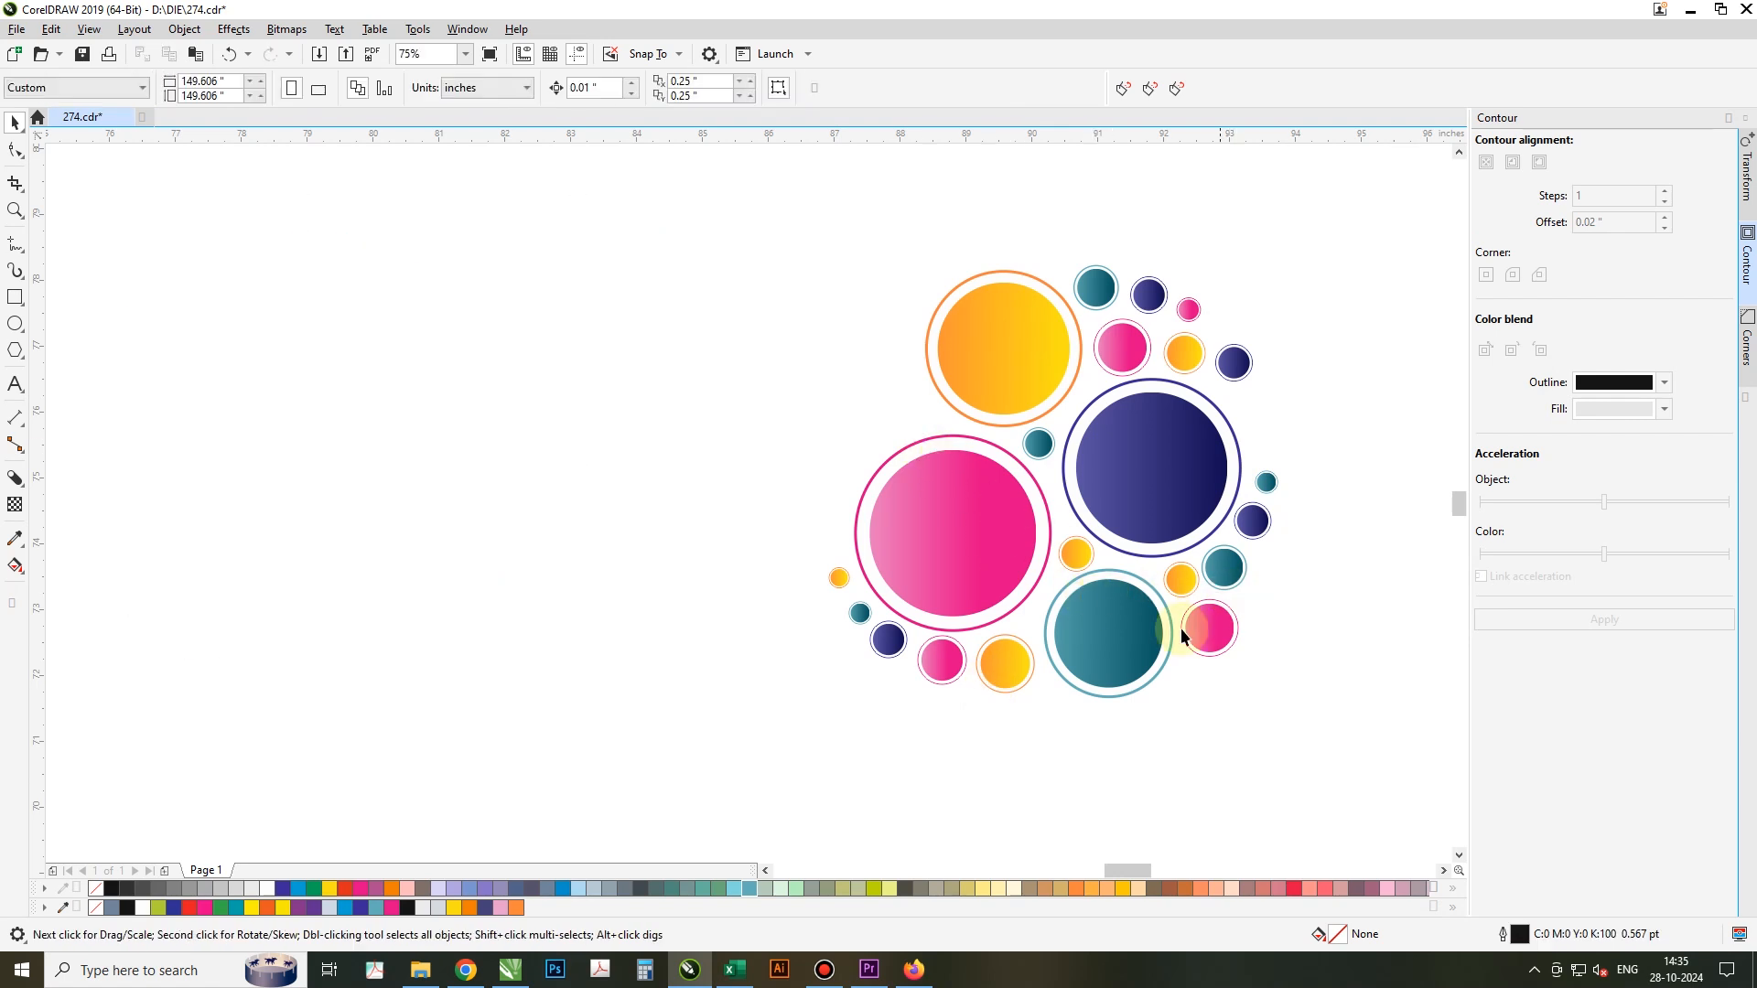
Step: Place copies of the upper teal, blue and magenta pairs up the large orange circle's left side, enlarging the teal copy
left_click_drag(1105, 240, 1087, 297)
left_click_drag(1098, 287, 925, 442)
right_click(894, 396)
left_click_drag(1148, 295, 861, 339)
left_click_drag(1192, 310, 1150, 303)
right_click(1150, 302)
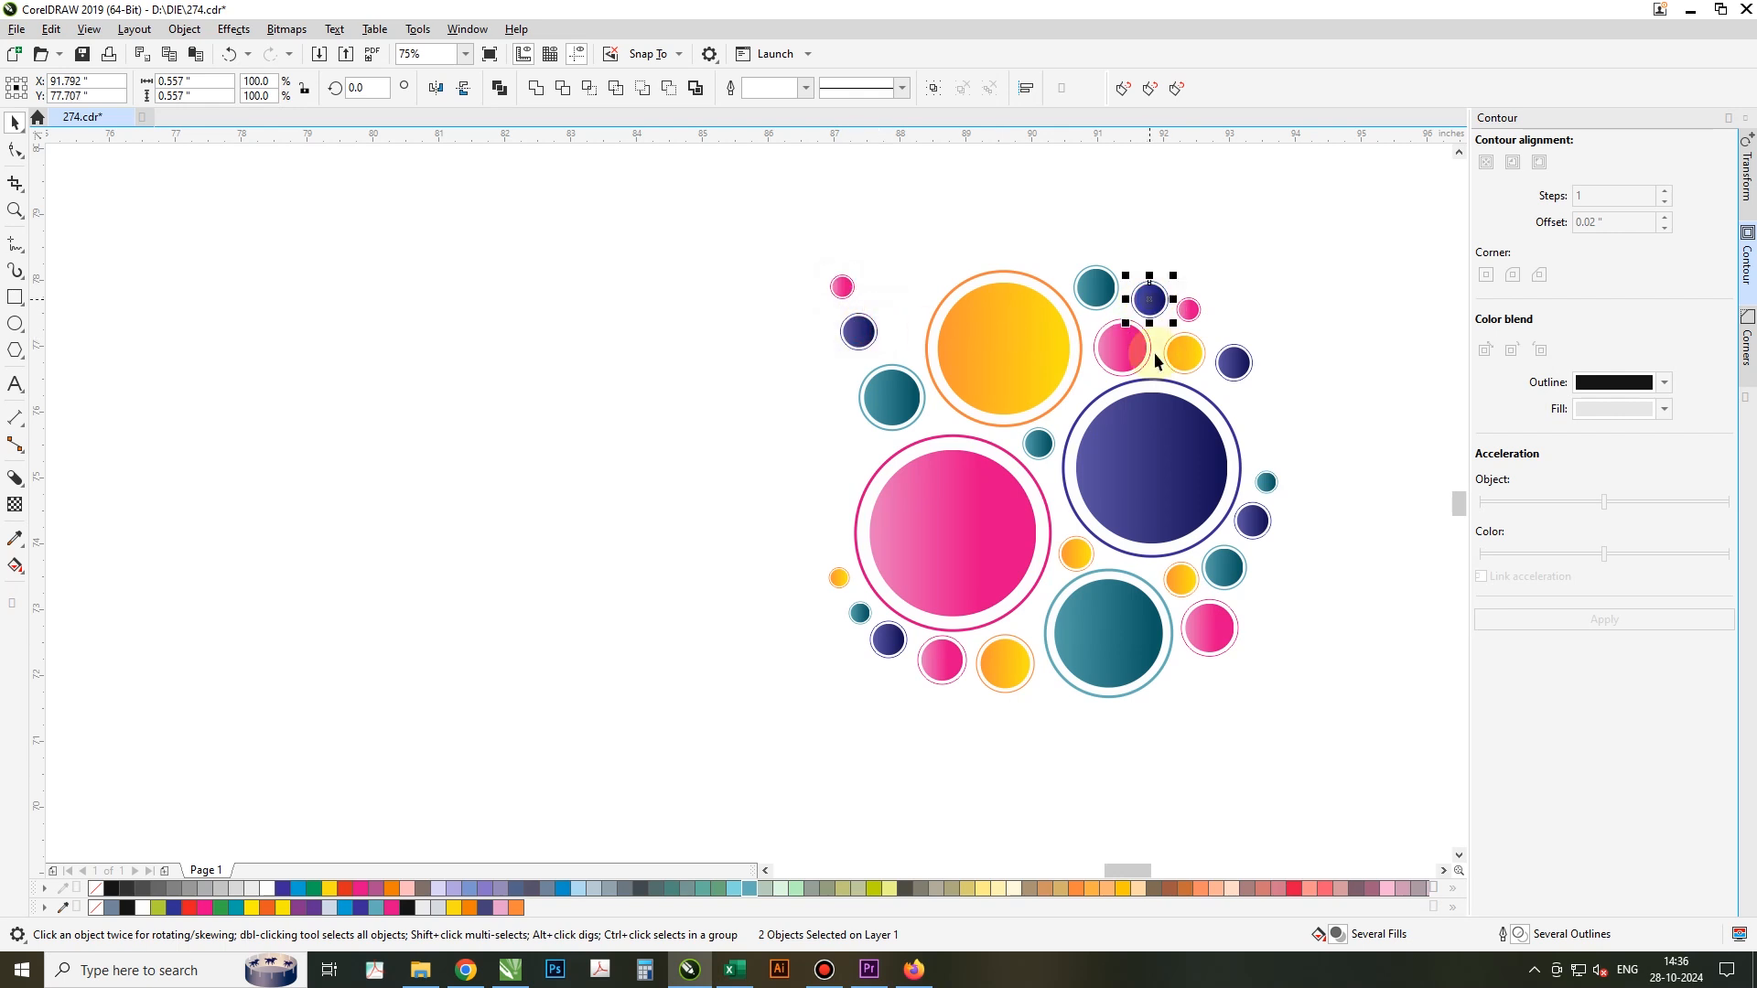
left_click(1276, 503)
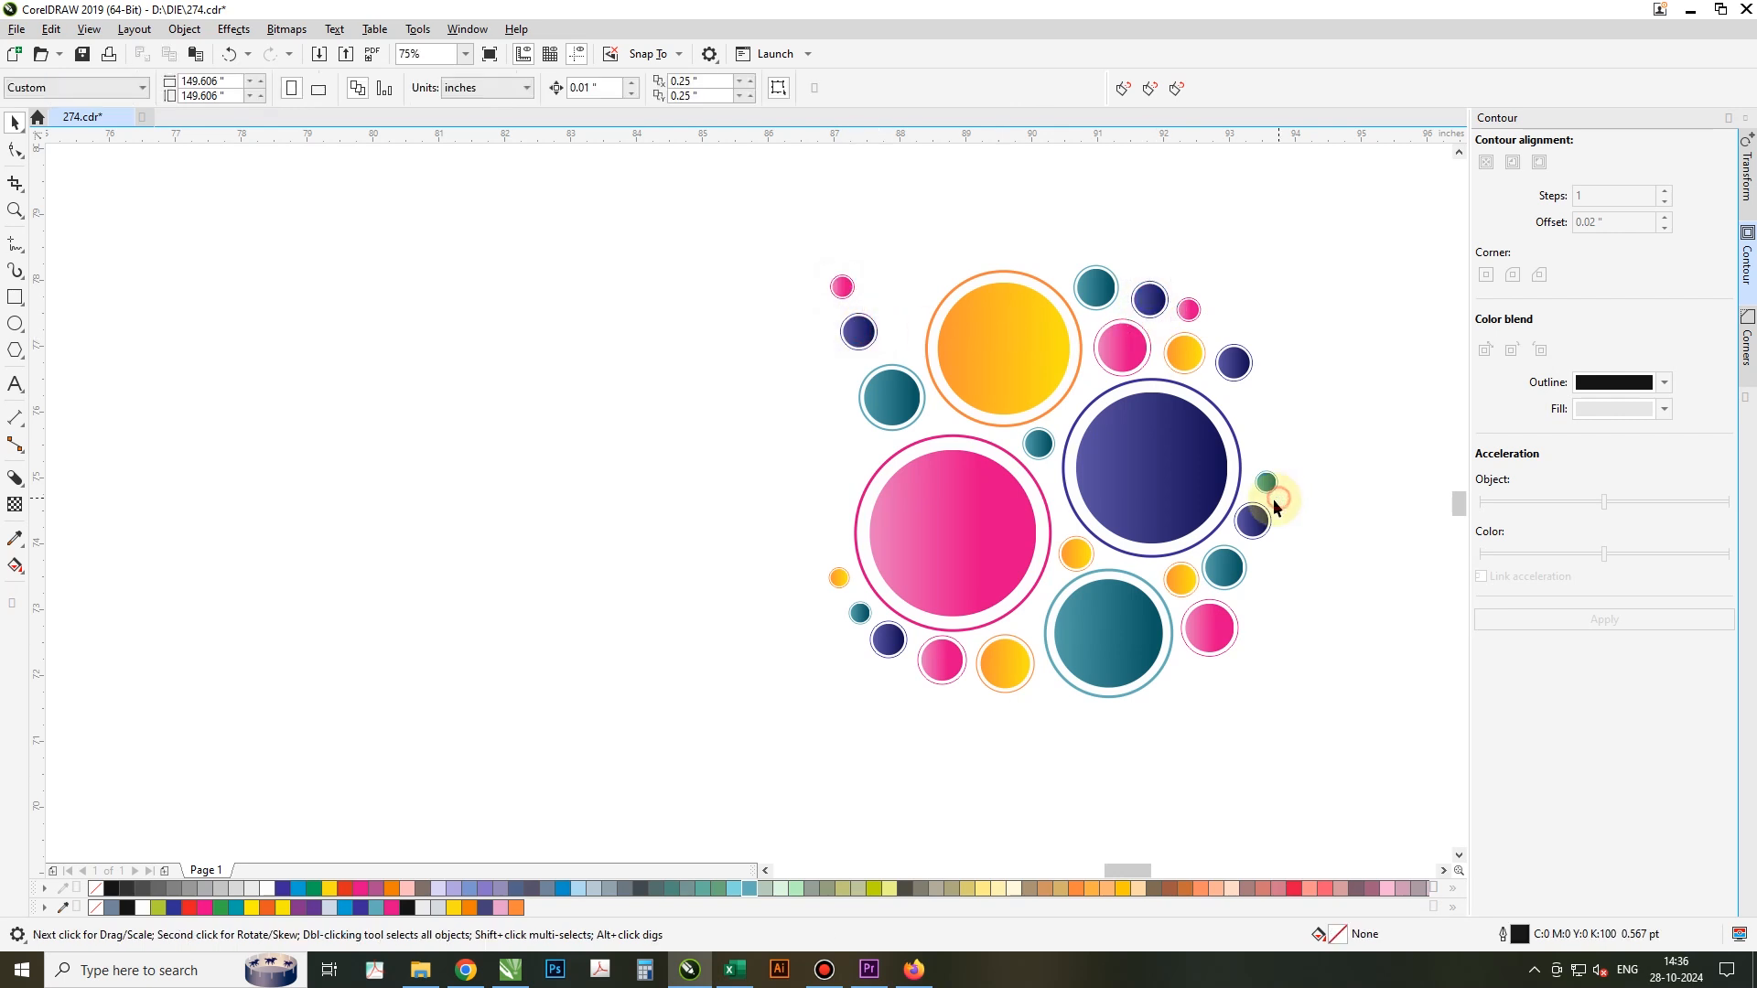
left_click(858, 512)
left_click(940, 400, "shift")
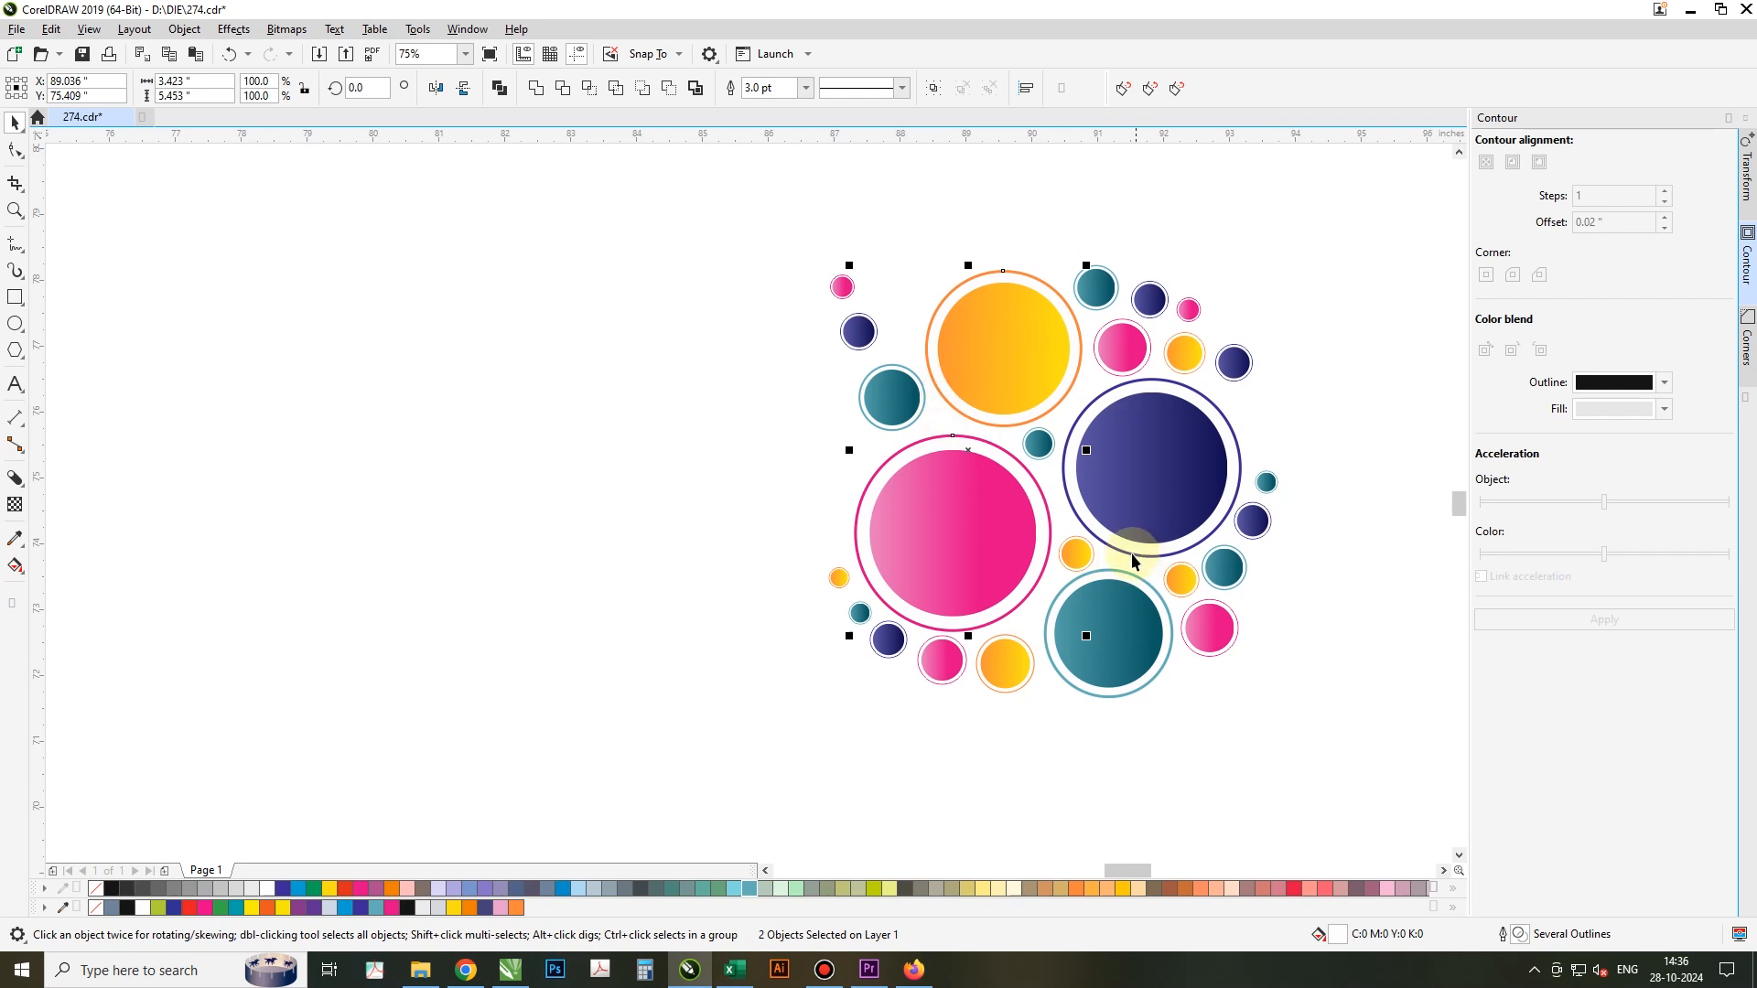
left_click(1169, 765)
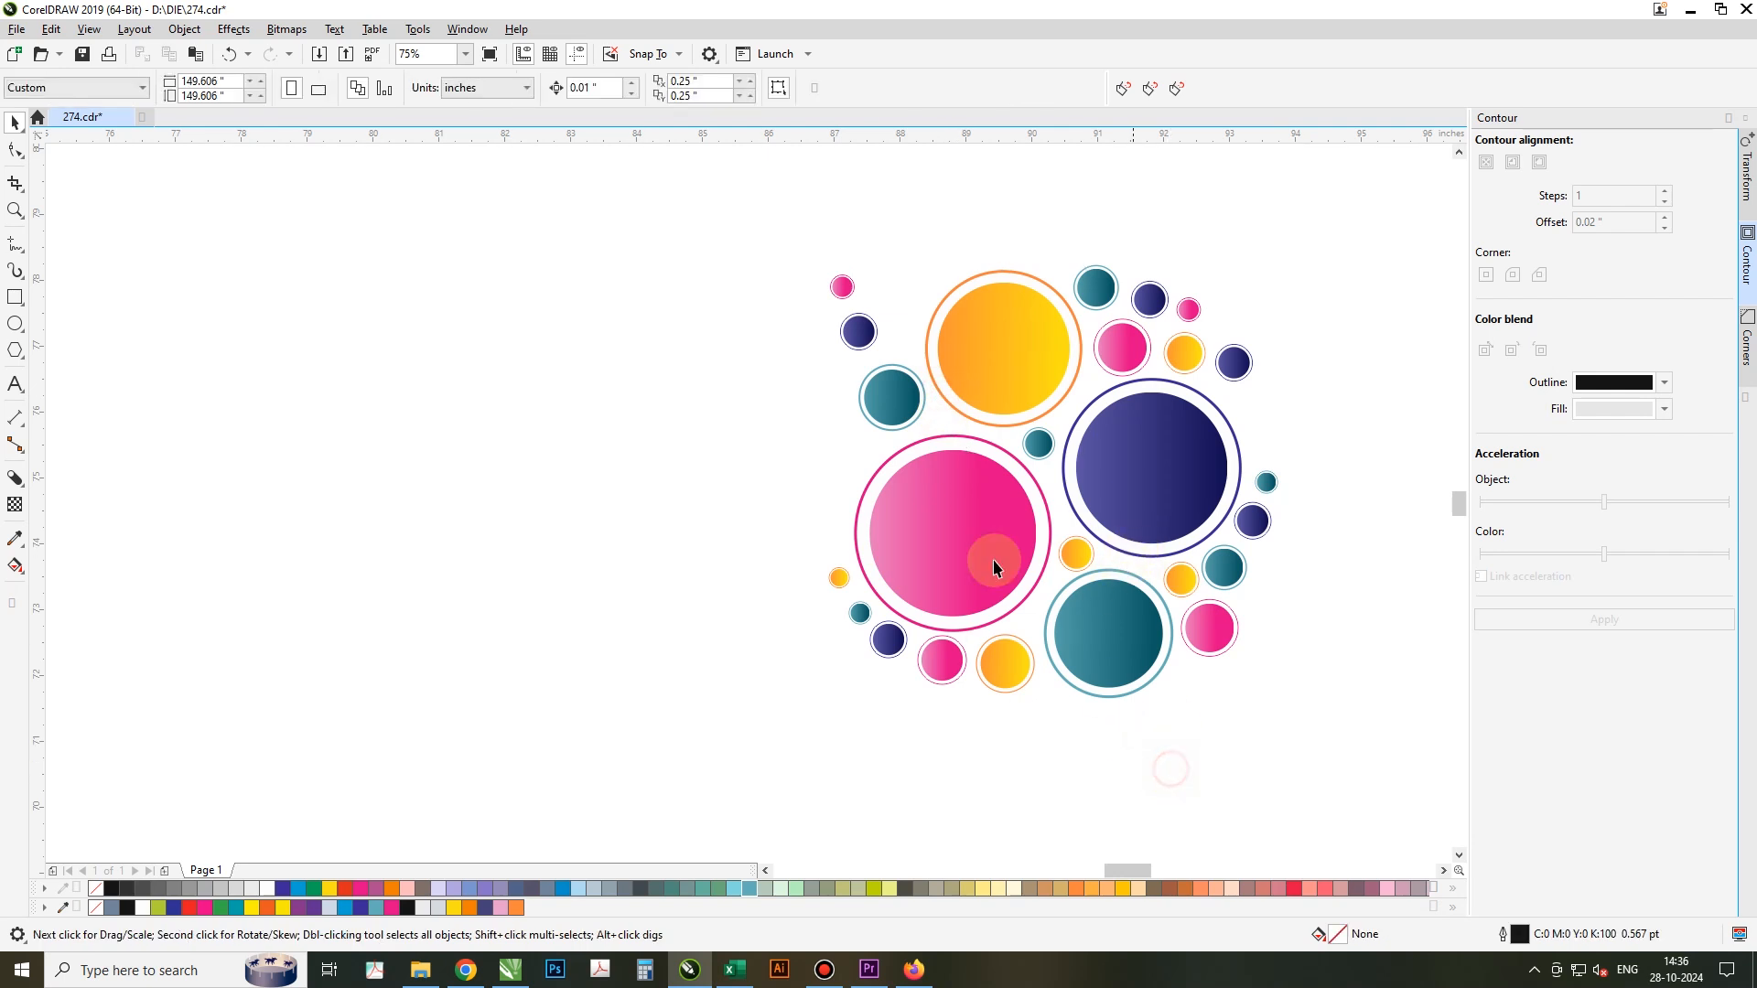
Step: Apply a centred drop shadow to the large magenta pair's outer circle
left_click(24, 486)
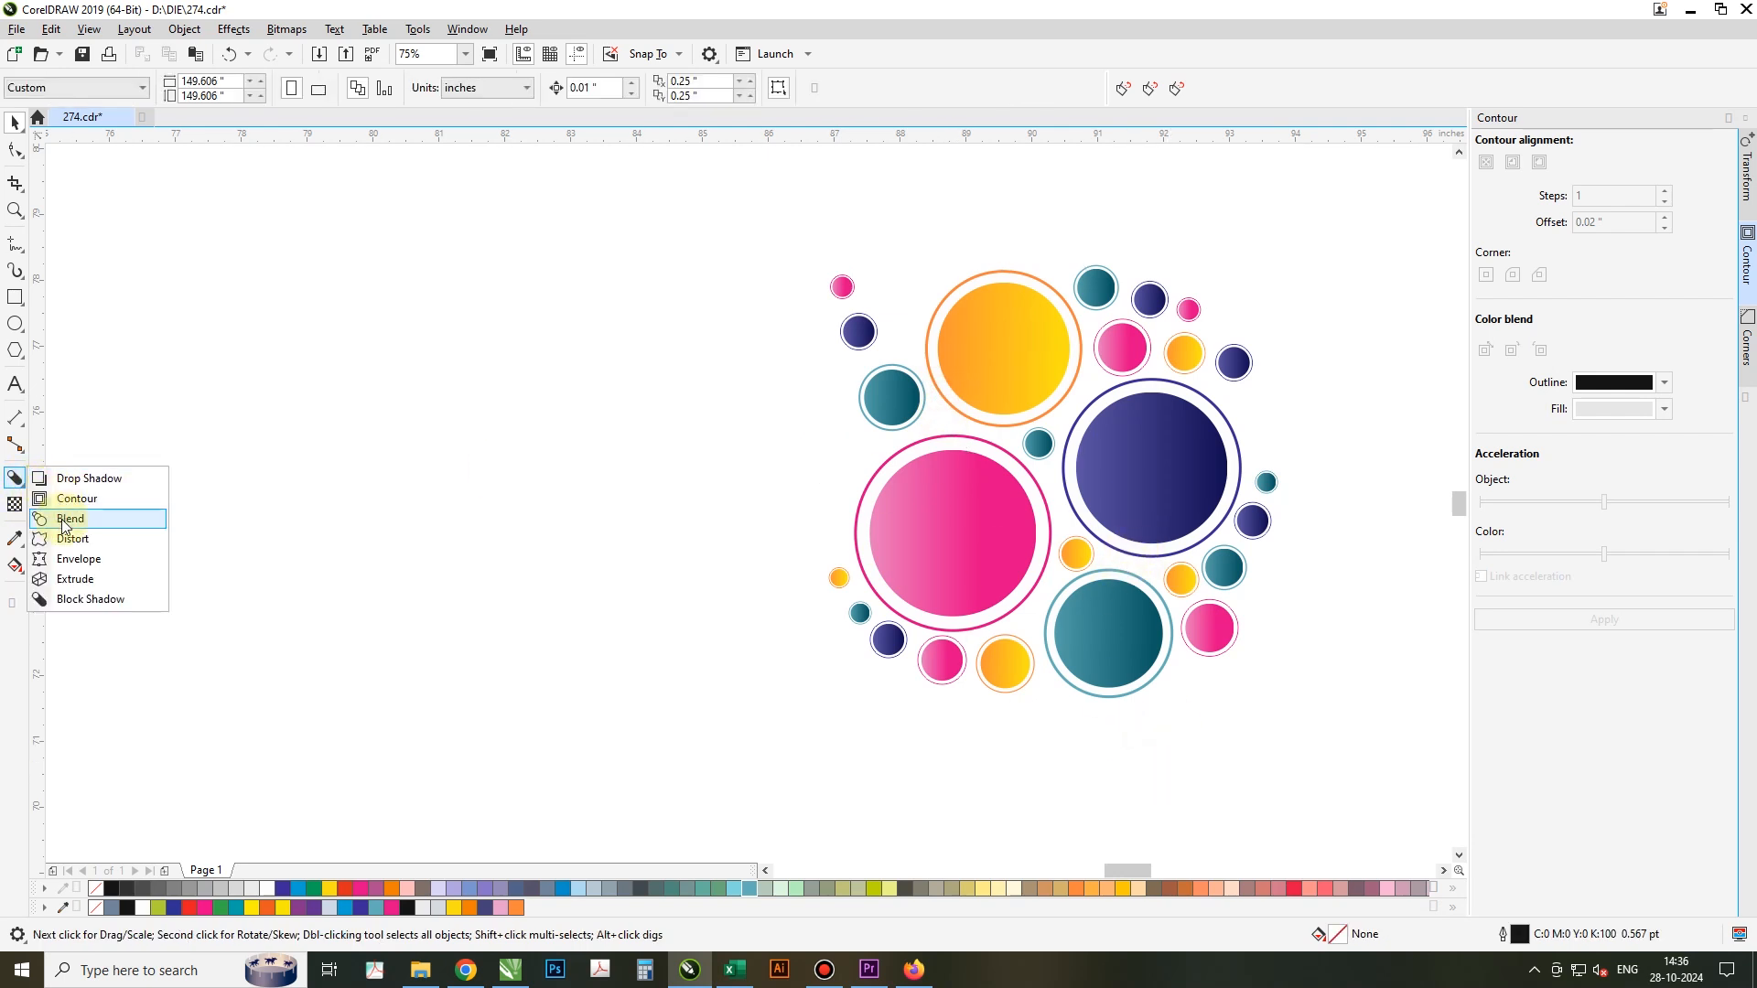
left_click(78, 478)
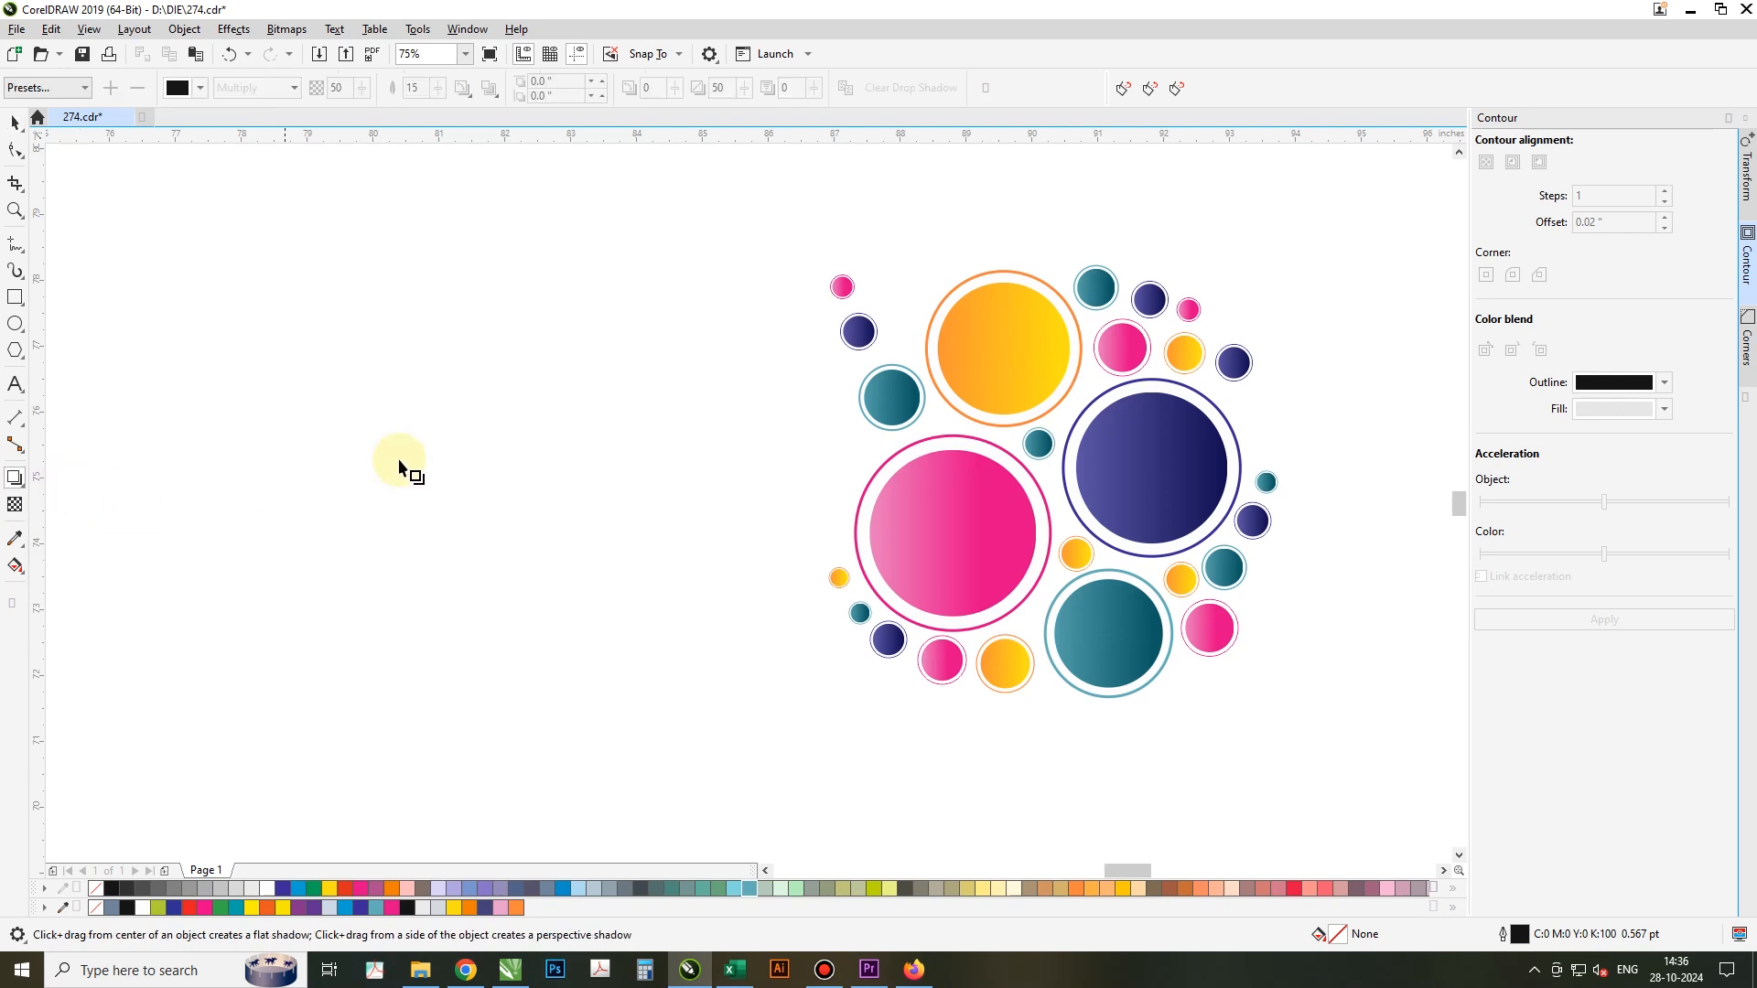
key("space")
left_click_drag(1344, 743, 1410, 812)
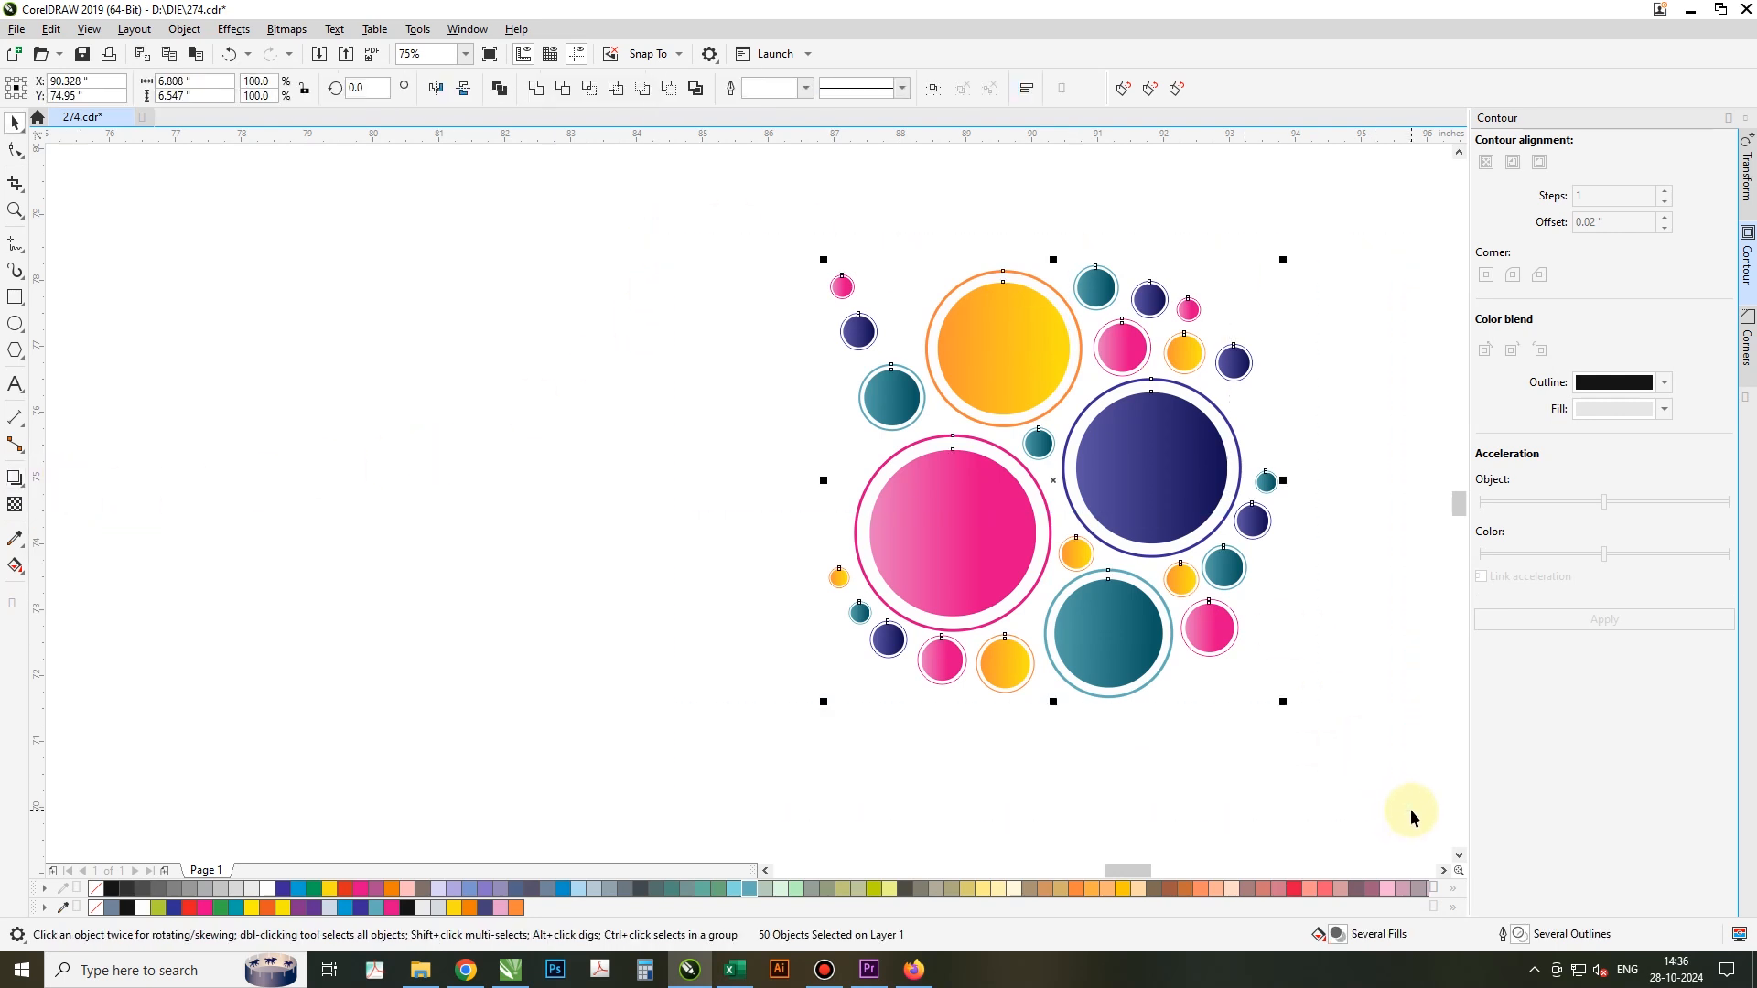
key("shift+F2")
left_click(1266, 764)
key("space")
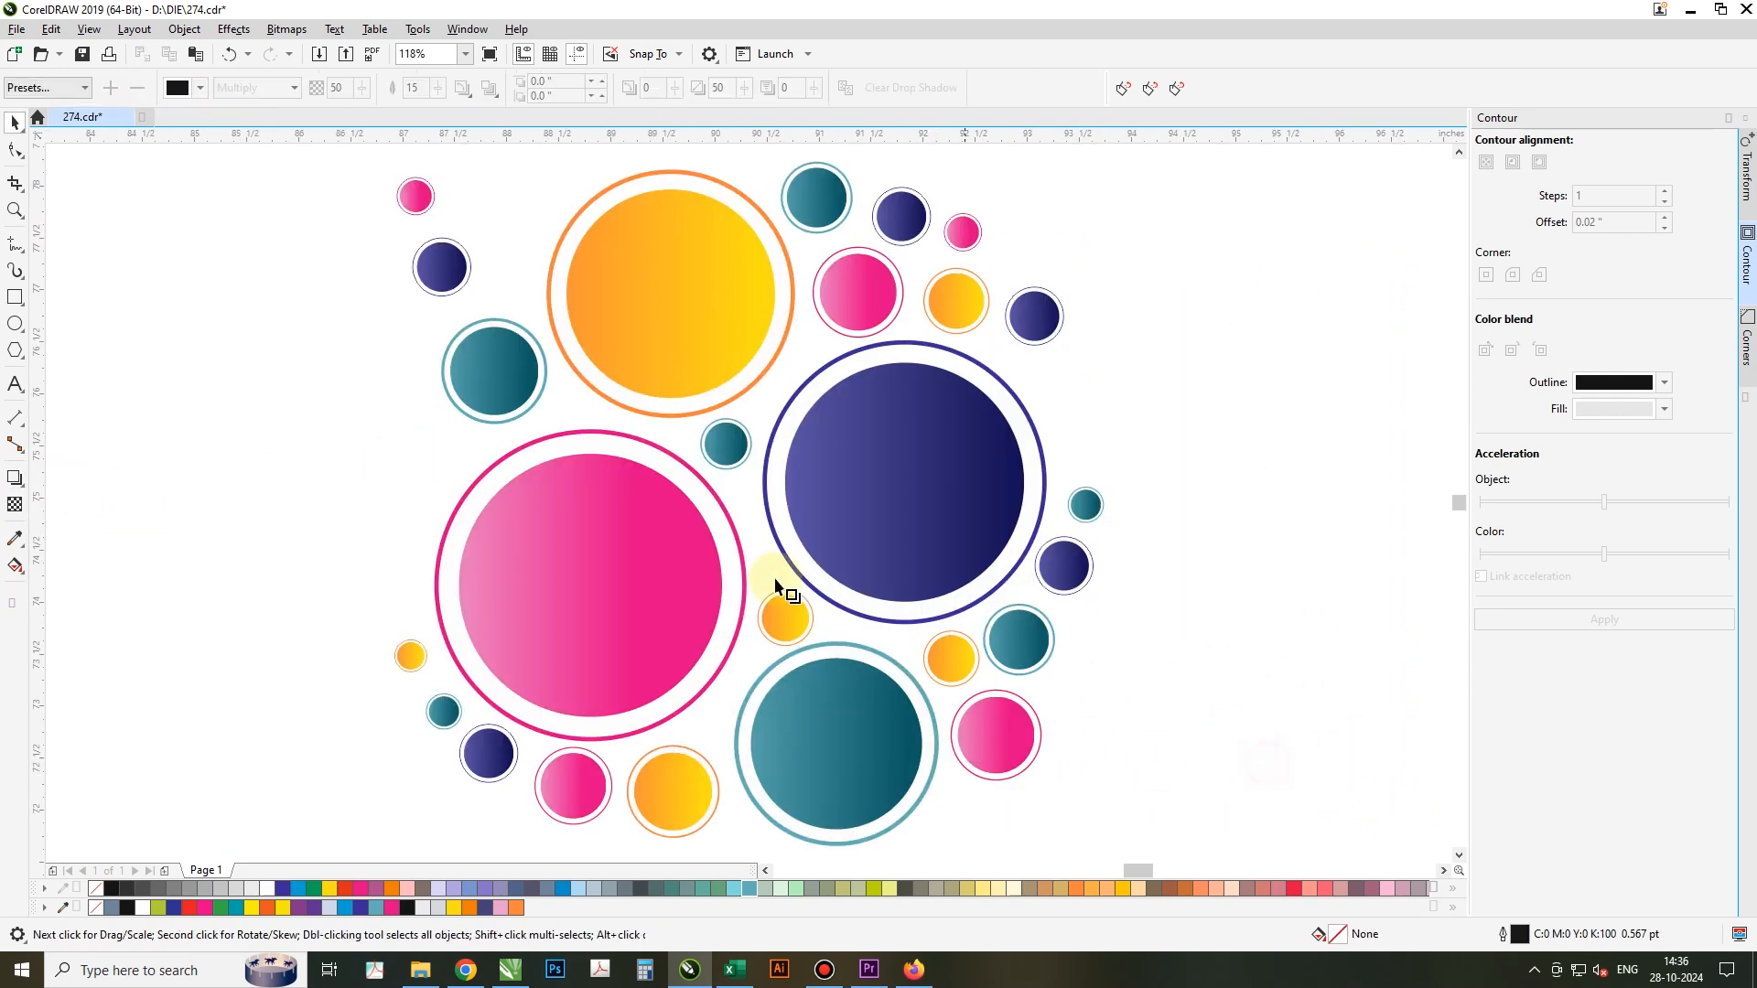
left_click(687, 475)
left_click_drag(685, 476, 685, 450)
left_click_drag(592, 587, 597, 584)
Step: Apply a centred drop shadow to the large orange pair's outer circle
left_click(576, 246)
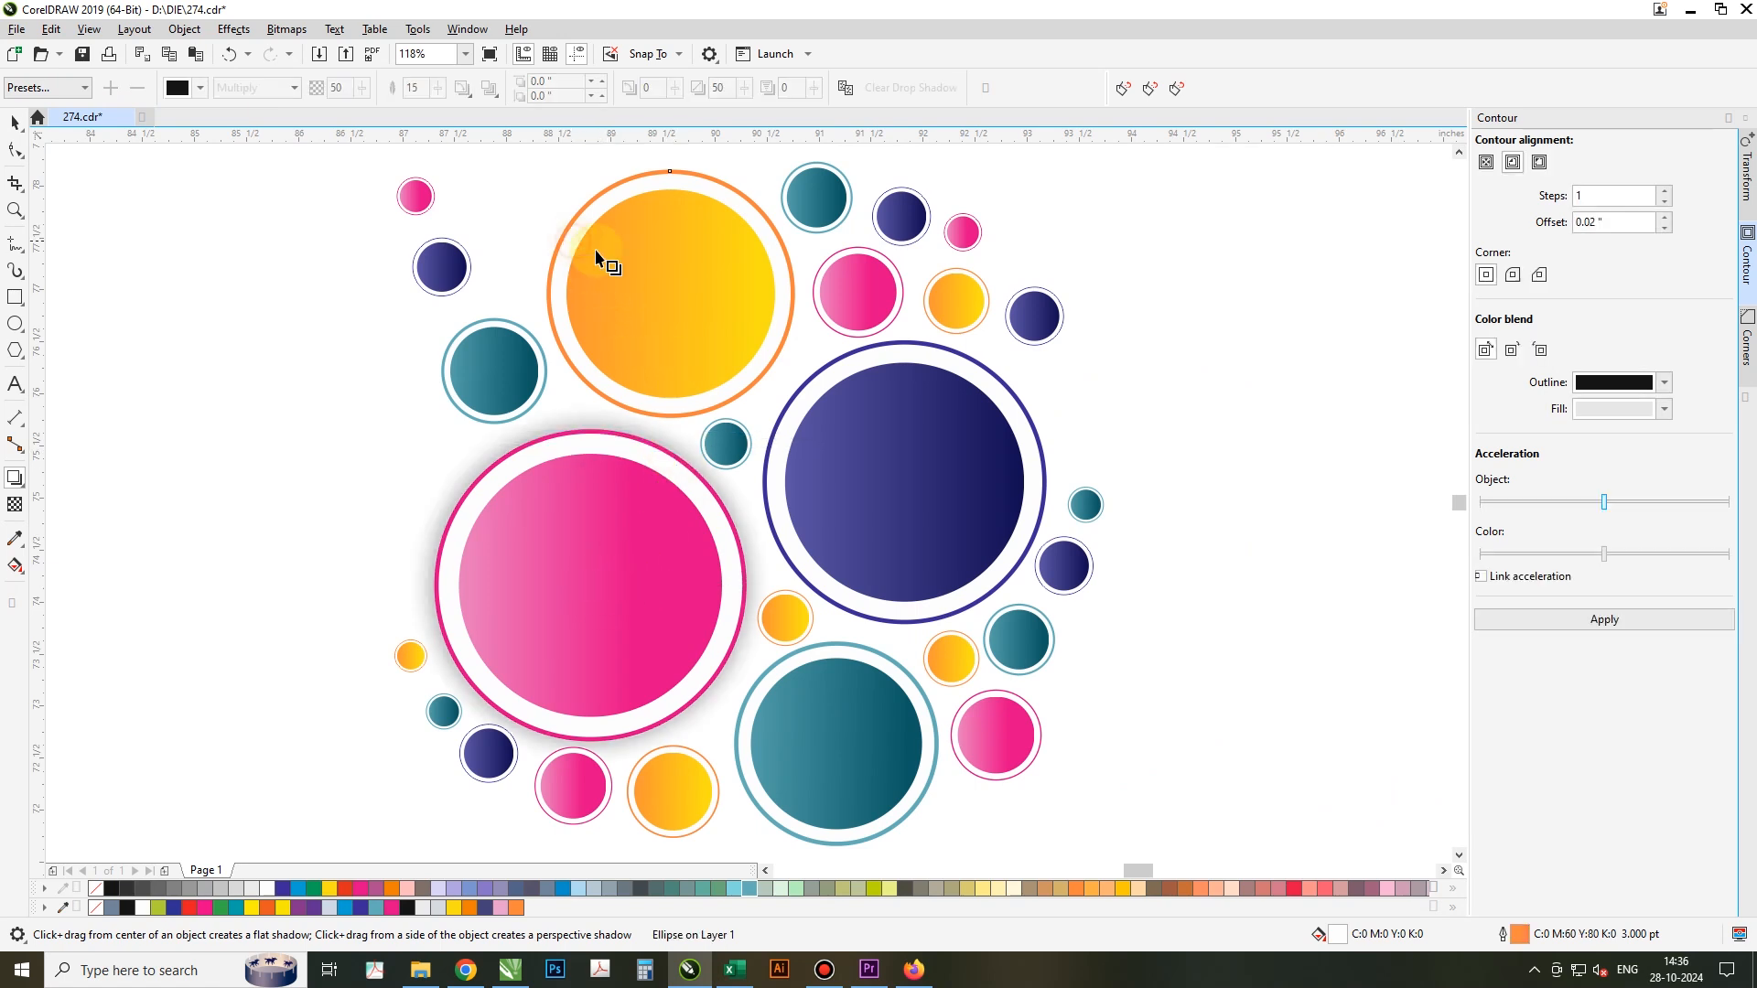
key("space")
left_click(569, 236)
key("space")
mouse_move(671, 294)
left_mouse_down()
mouse_move(691, 272)
mouse_move(684, 293)
left_mouse_up()
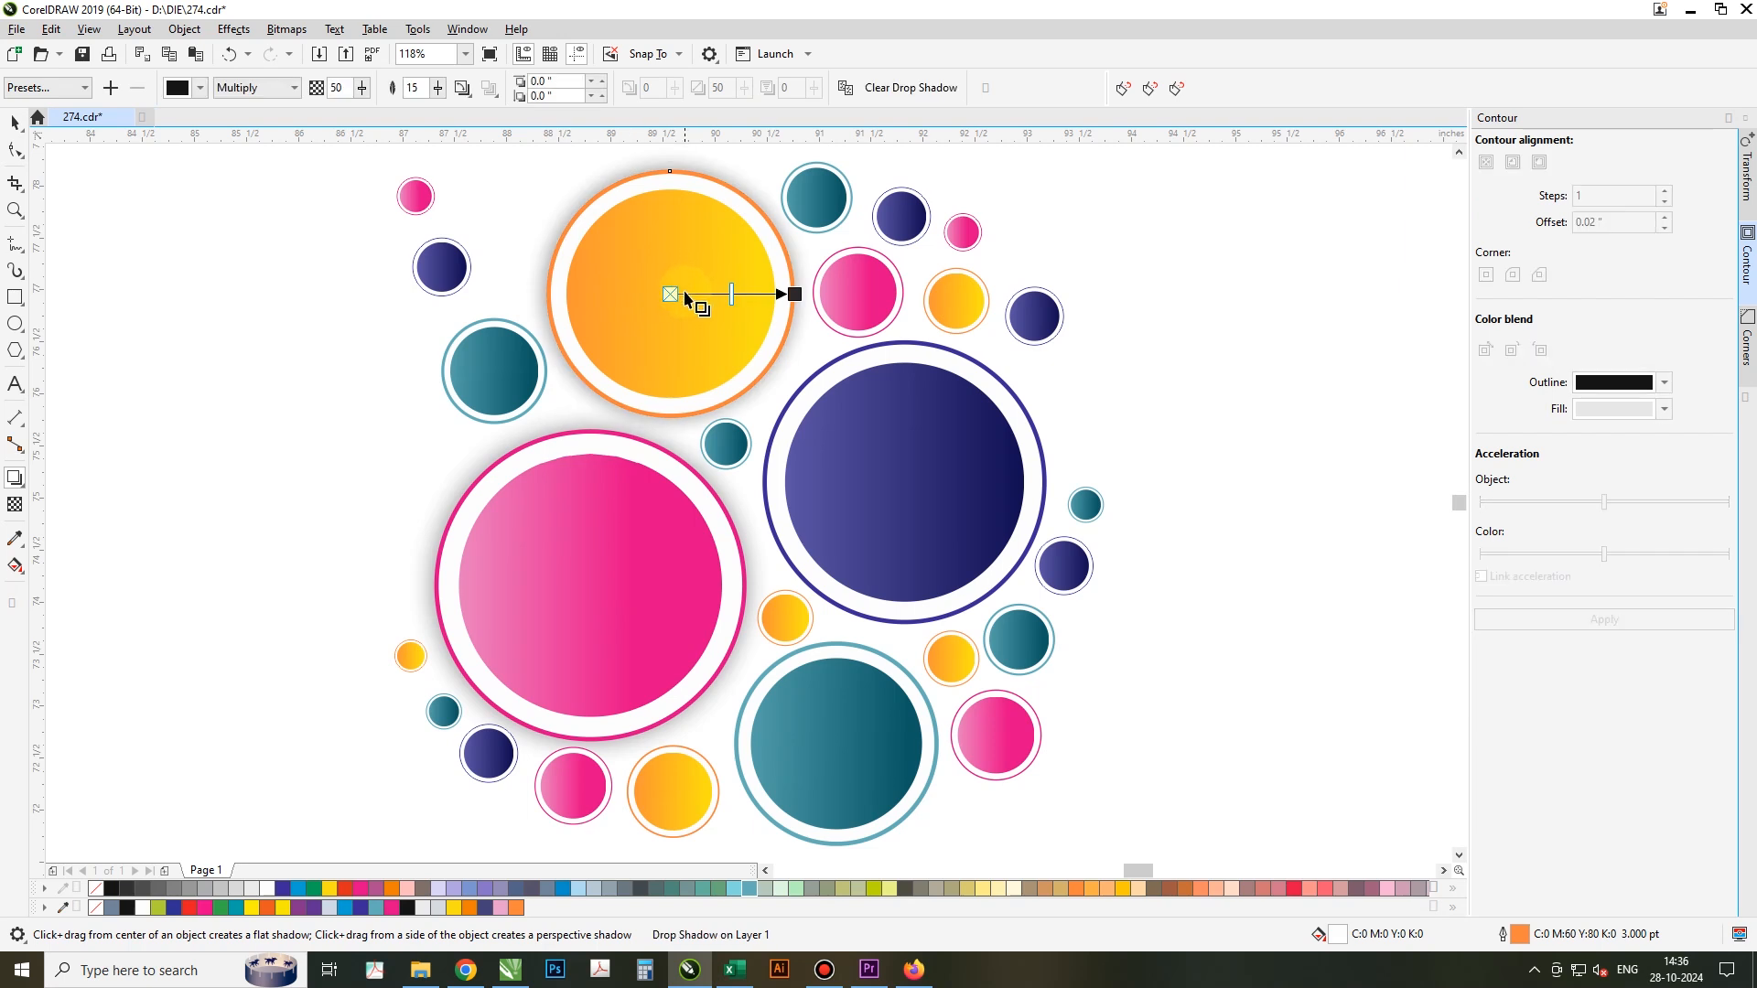
Step: Apply centred drop shadows to the outer circles of the large blue and large teal pairs
left_click(858, 371)
left_click_drag(901, 497, 923, 480)
left_click(852, 654)
key("space")
key("space")
left_click_drag(834, 737, 853, 743)
key("space")
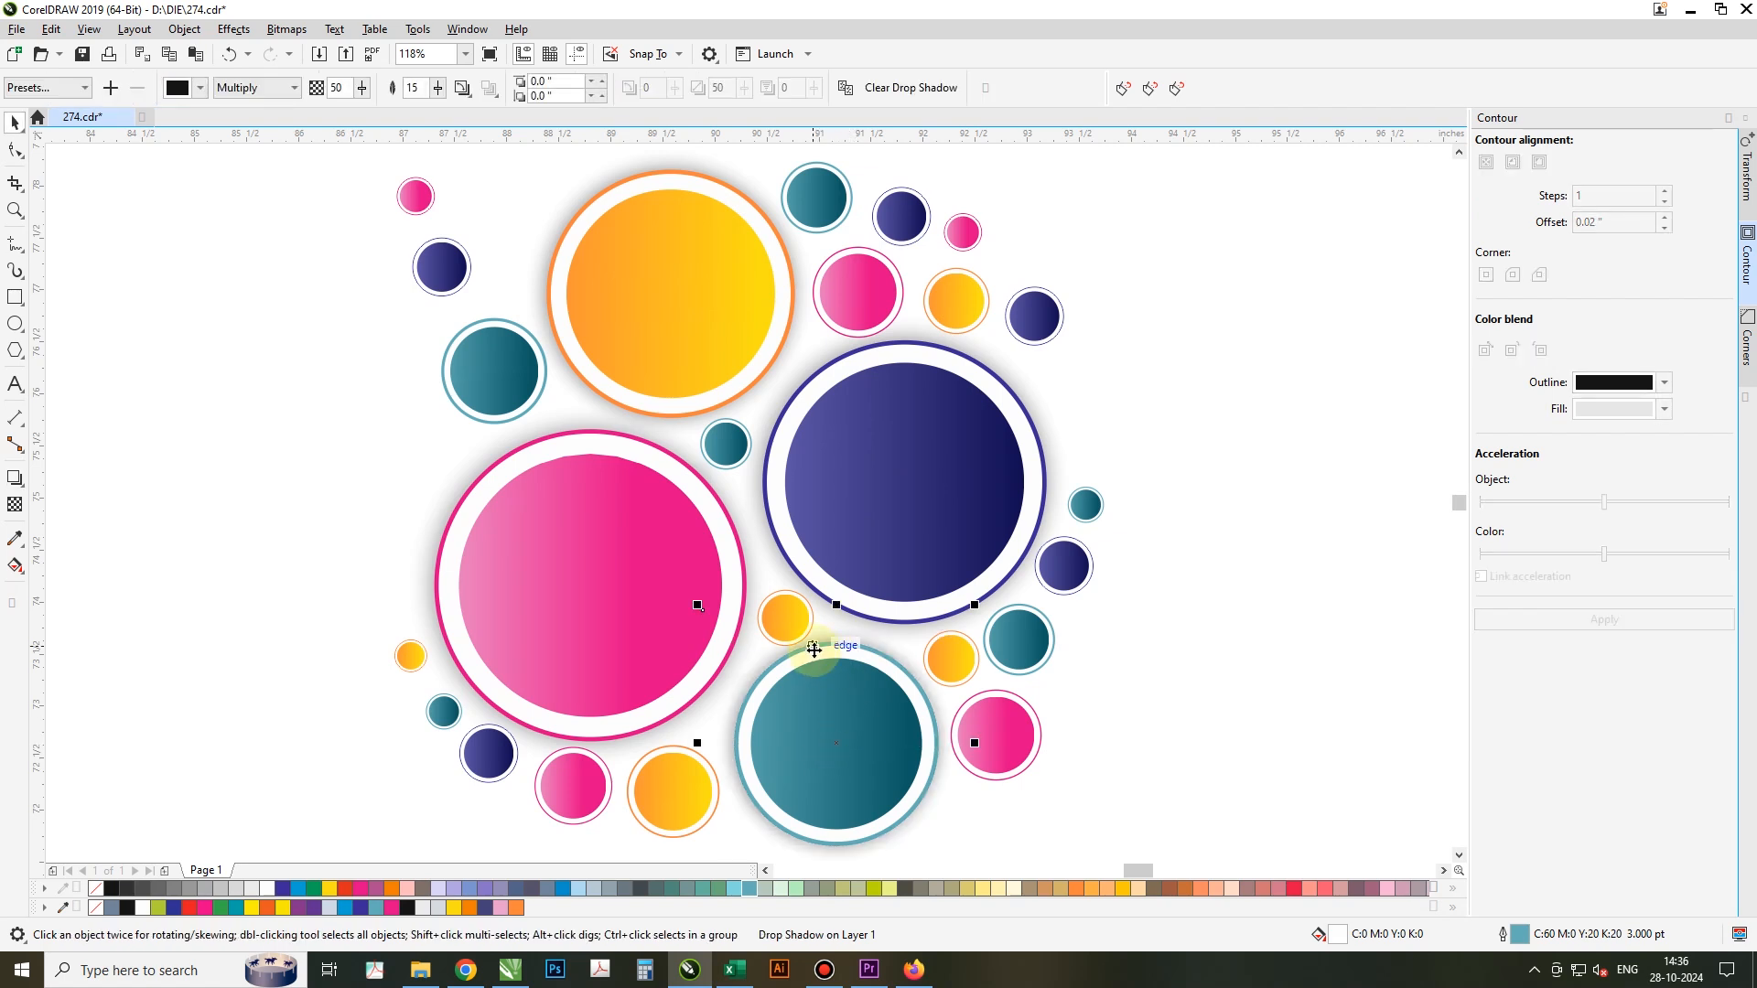